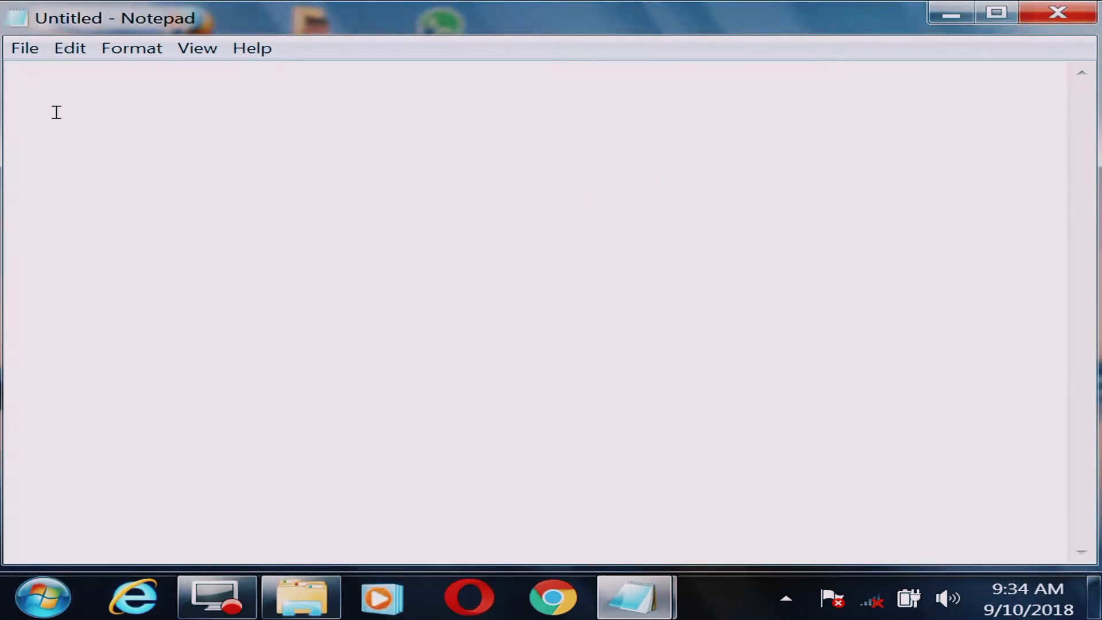
pyautogui.click(21, 52)
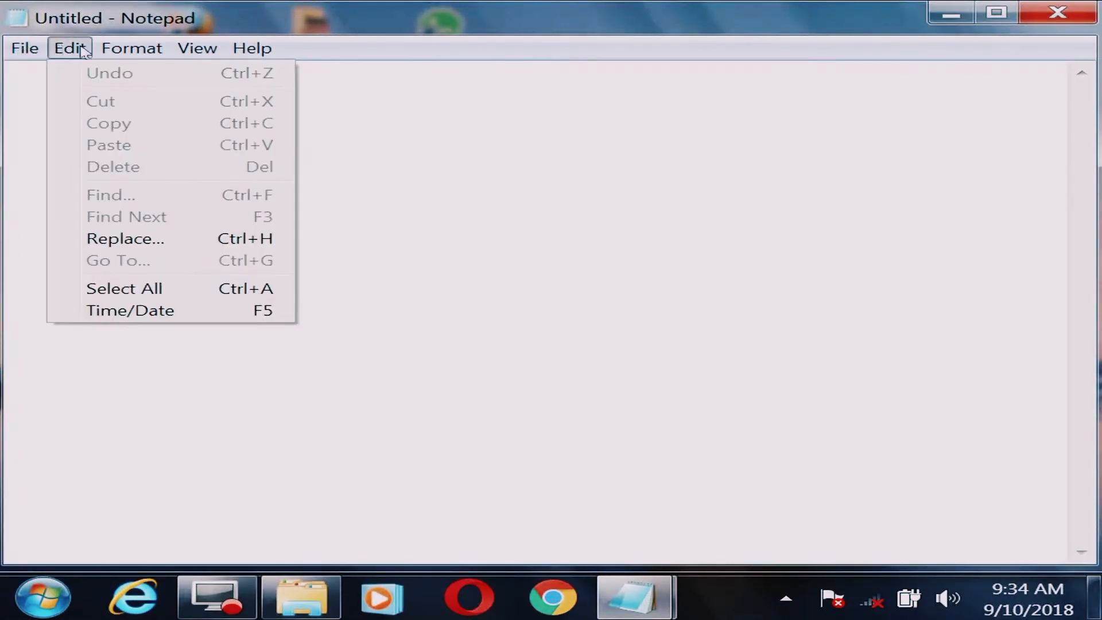
pyautogui.moveTo(192, 55)
pyautogui.moveTo(252, 52)
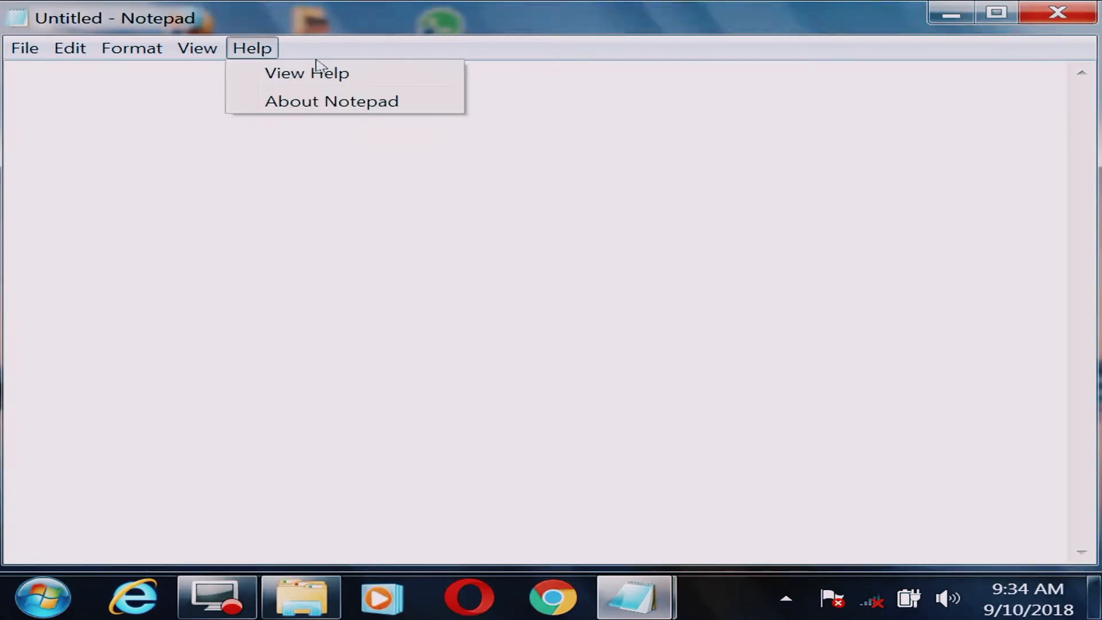
pyautogui.click(280, 264)
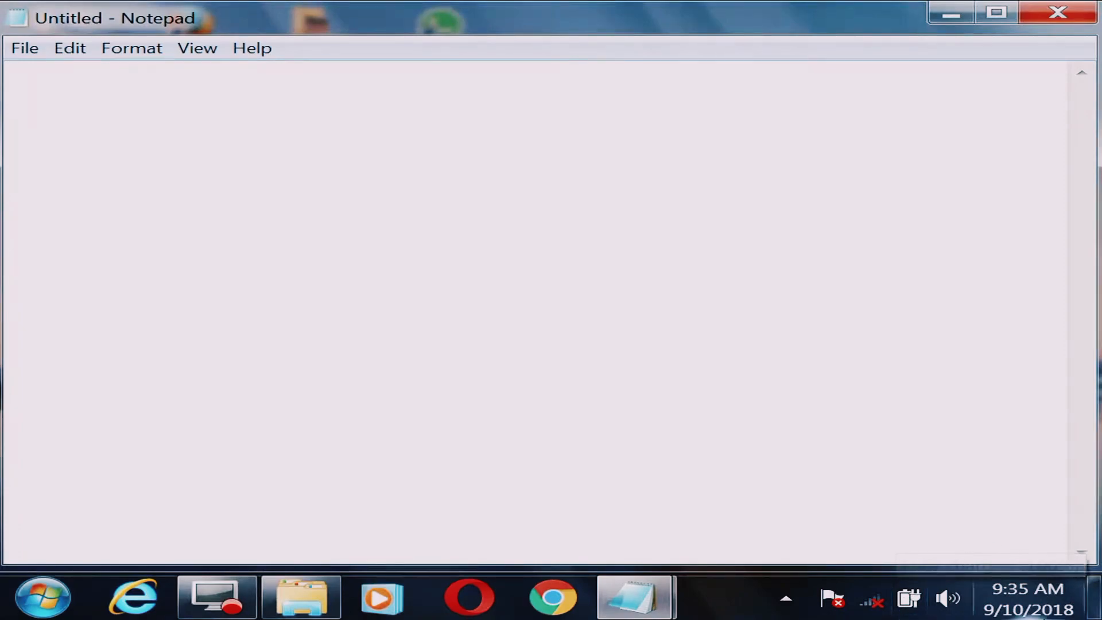
pyautogui.moveTo(1049, 612)
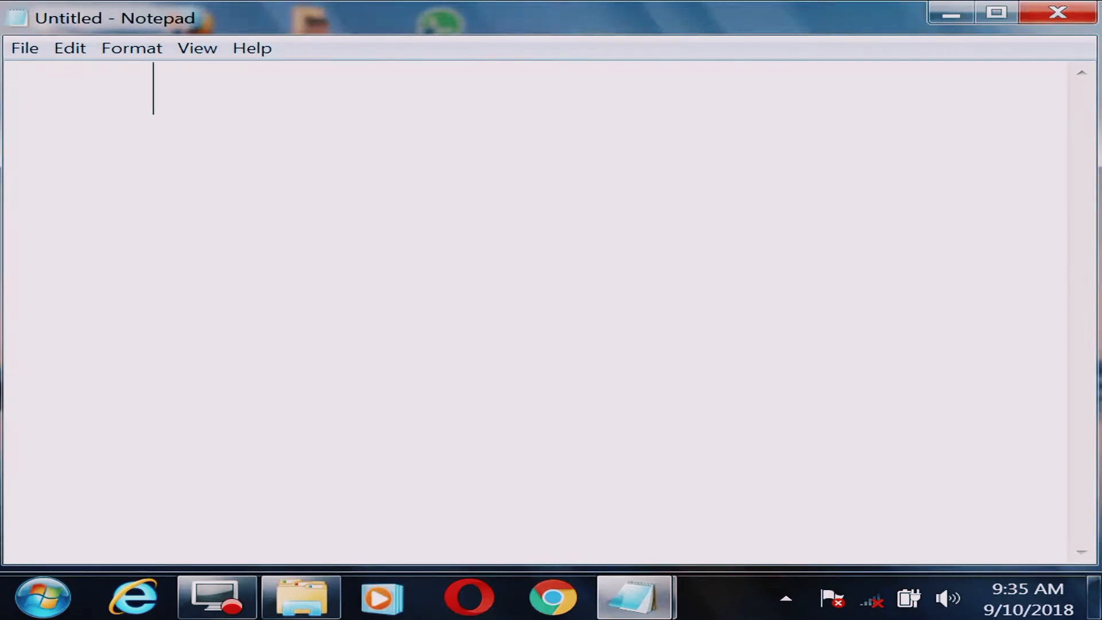
# Enter the text "jeet world channel" on the first line of the blank document, indented towards the middle.
pyautogui.write('jeet wo')
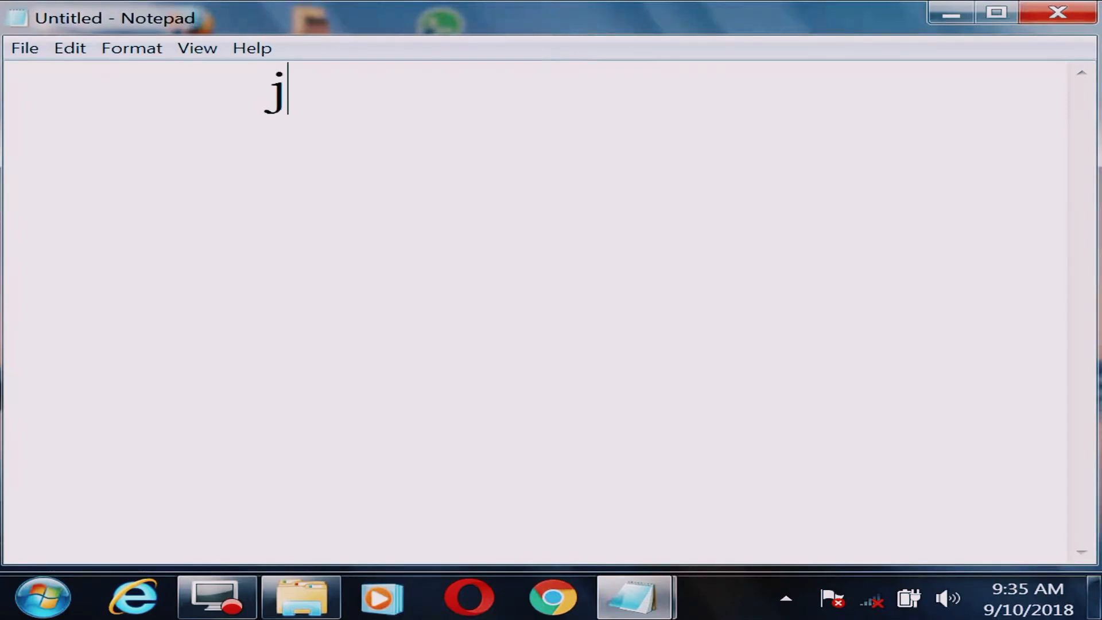
pyautogui.write('rl')
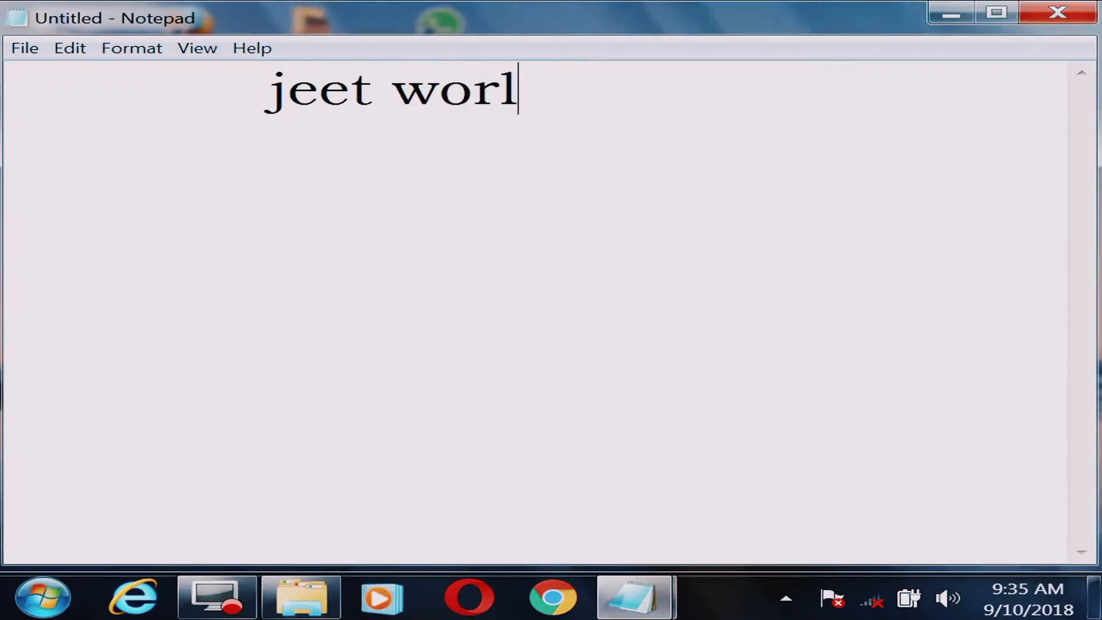
pyautogui.write('d channel')
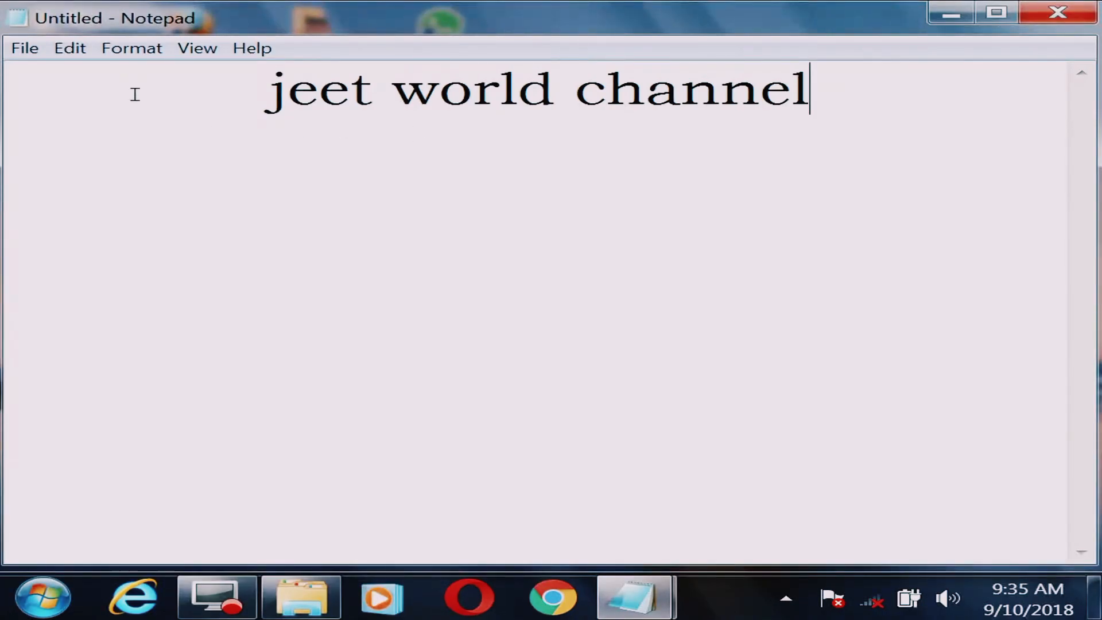
# Start saving the document as a text file and enter sohan as its file name.
pyautogui.click(19, 50)
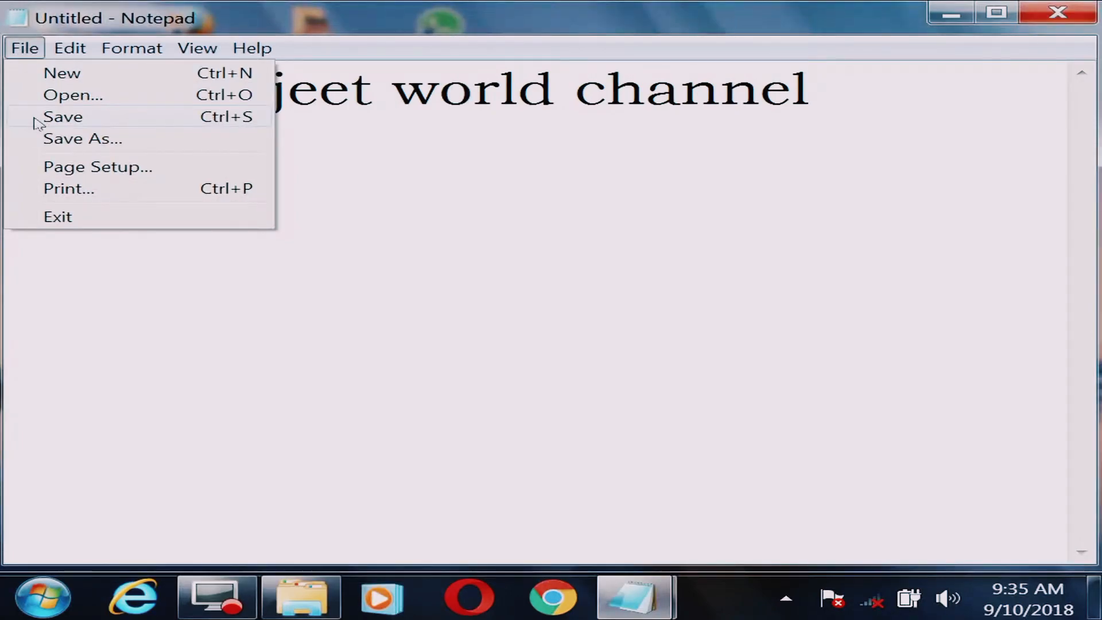
pyautogui.click(61, 118)
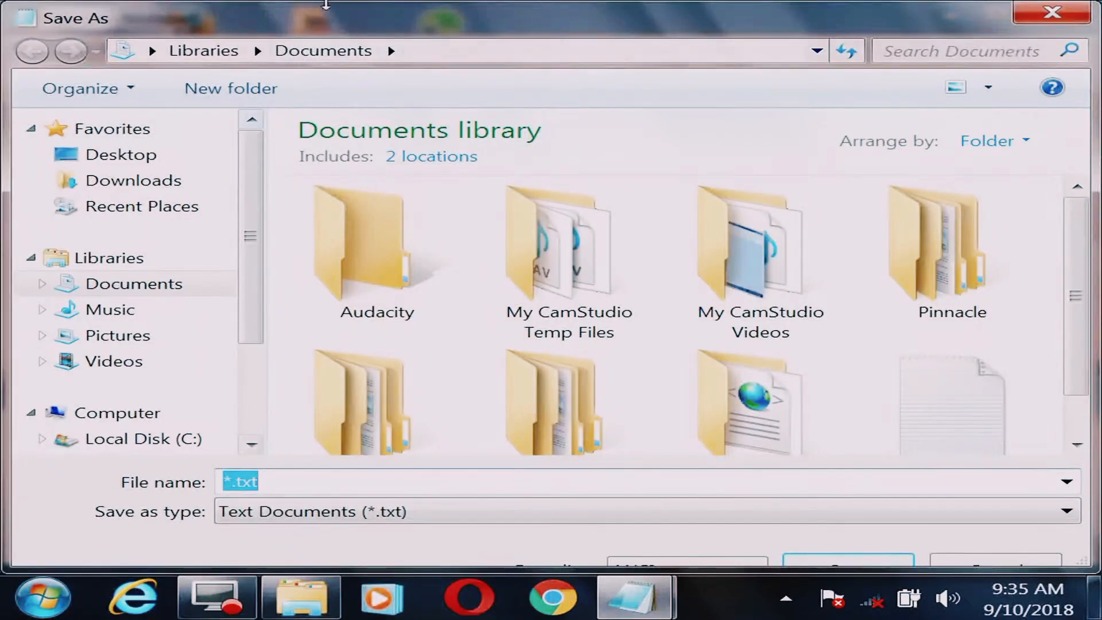
pyautogui.moveTo(325, 15); pyautogui.dragTo(319, 1)
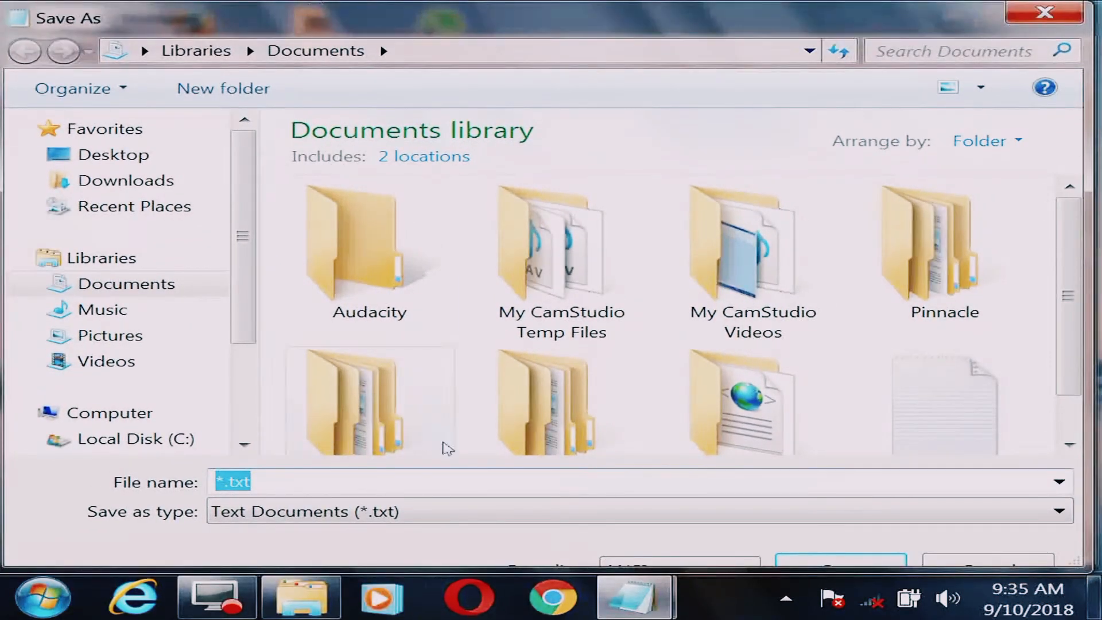
pyautogui.click(291, 483)
pyautogui.moveTo(246, 482); pyautogui.dragTo(184, 488)
pyautogui.click(245, 484)
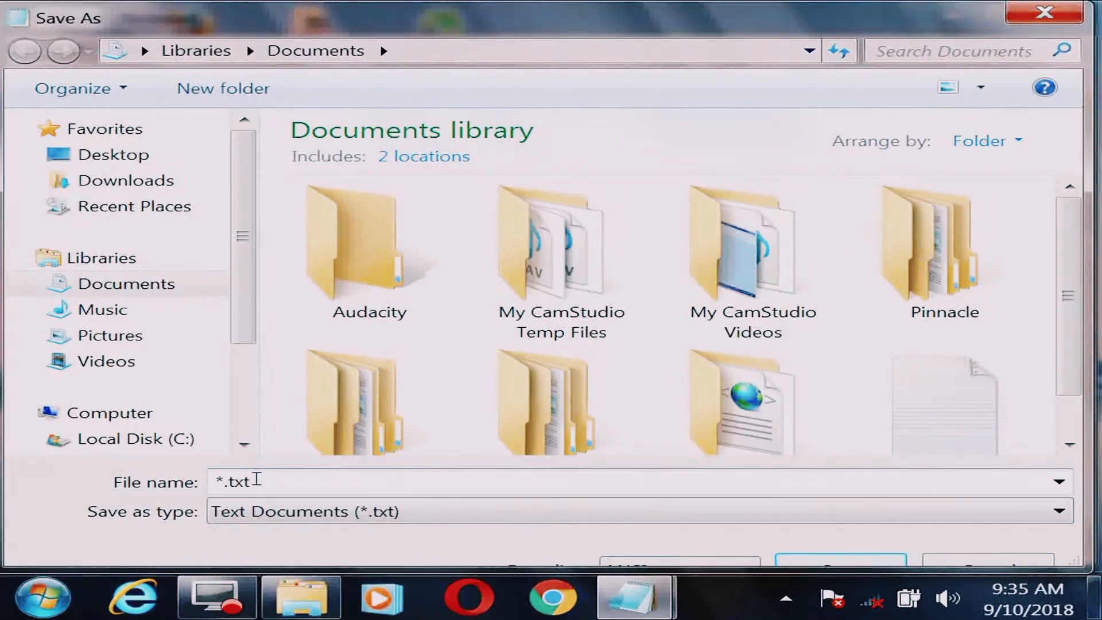
pyautogui.moveTo(256, 479); pyautogui.dragTo(236, 483)
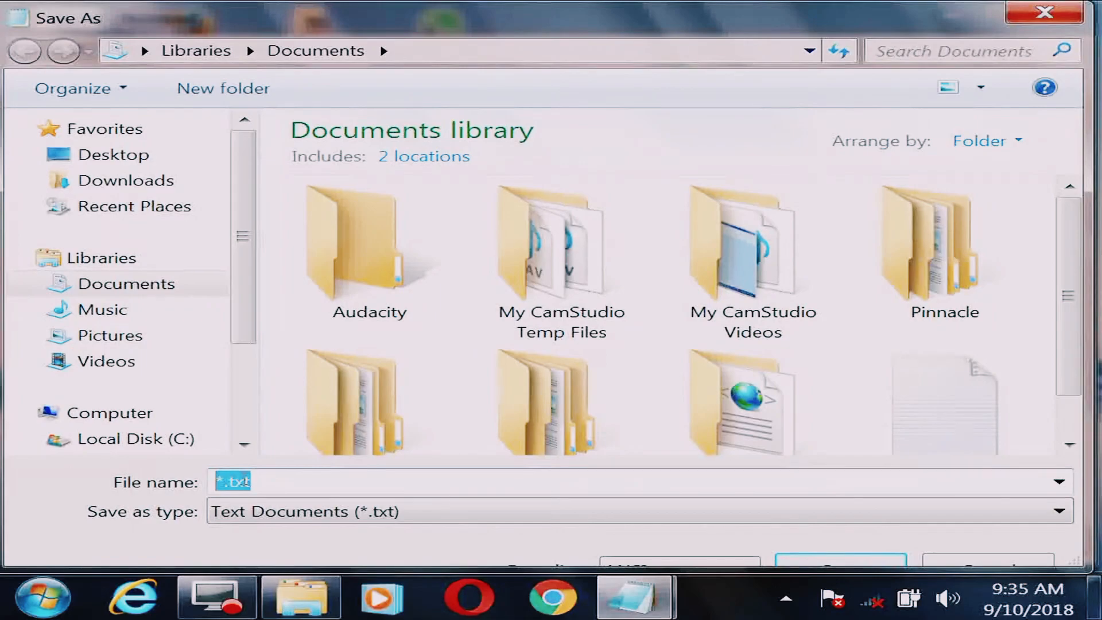
pyautogui.write('sohan')
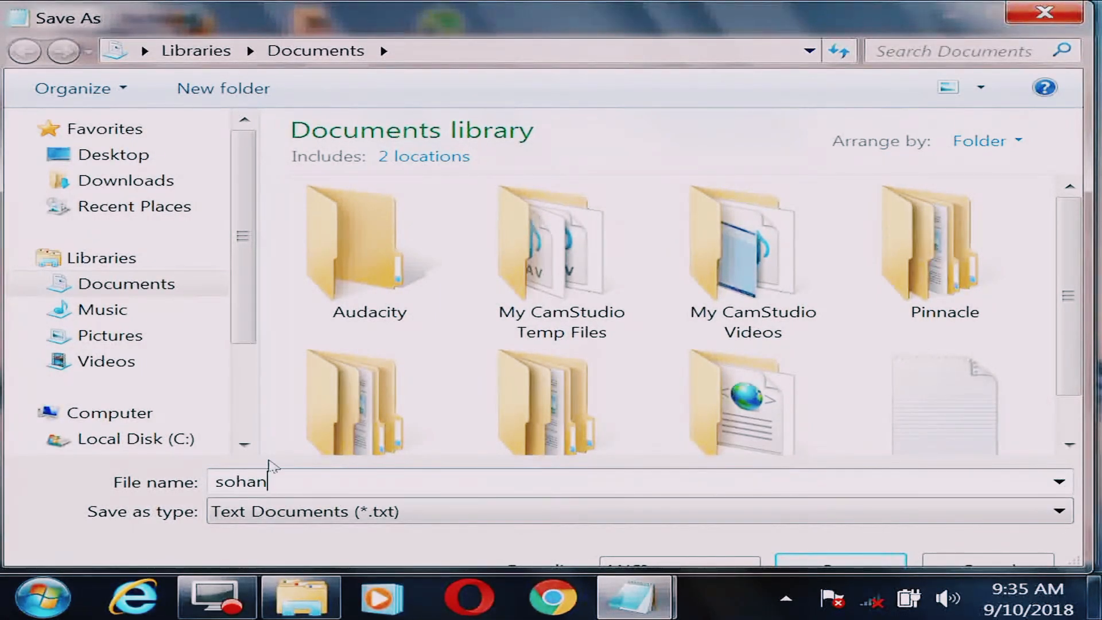
pyautogui.moveTo(509, 39); pyautogui.dragTo(517, 39)
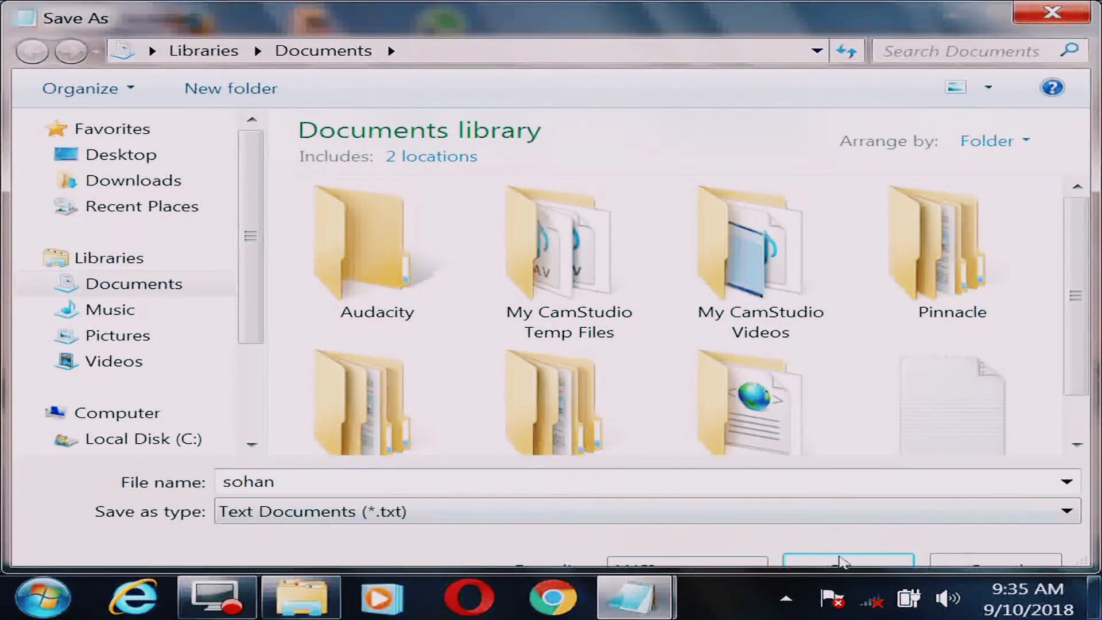
# Choose the Desktop as the save location and save the sohan file there.
pyautogui.moveTo(1077, 315); pyautogui.dragTo(1082, 265)
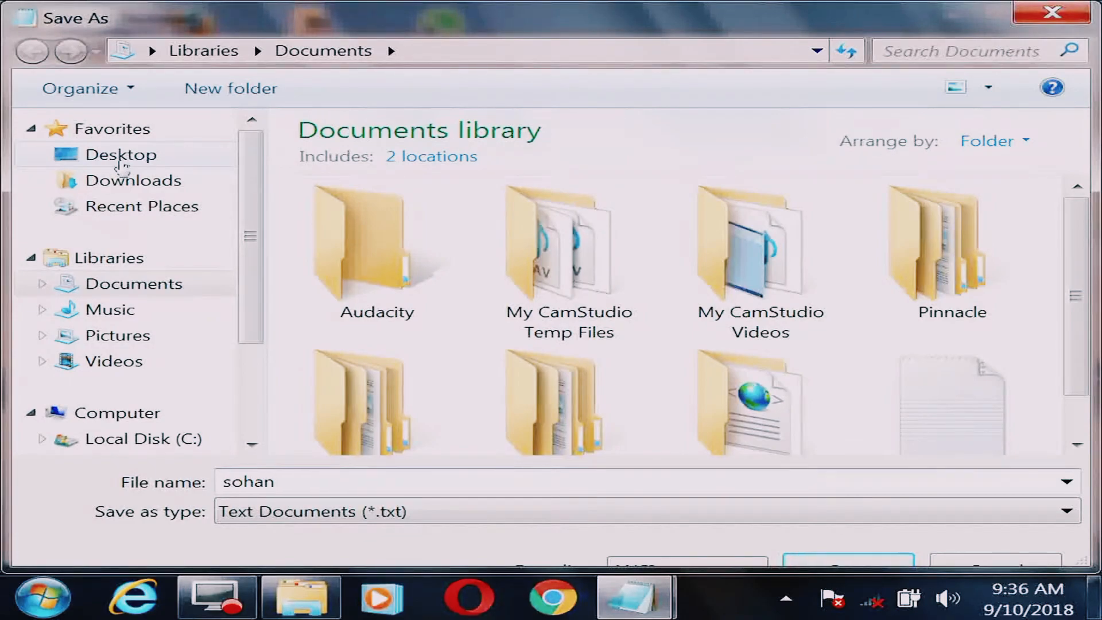
pyautogui.click(120, 162)
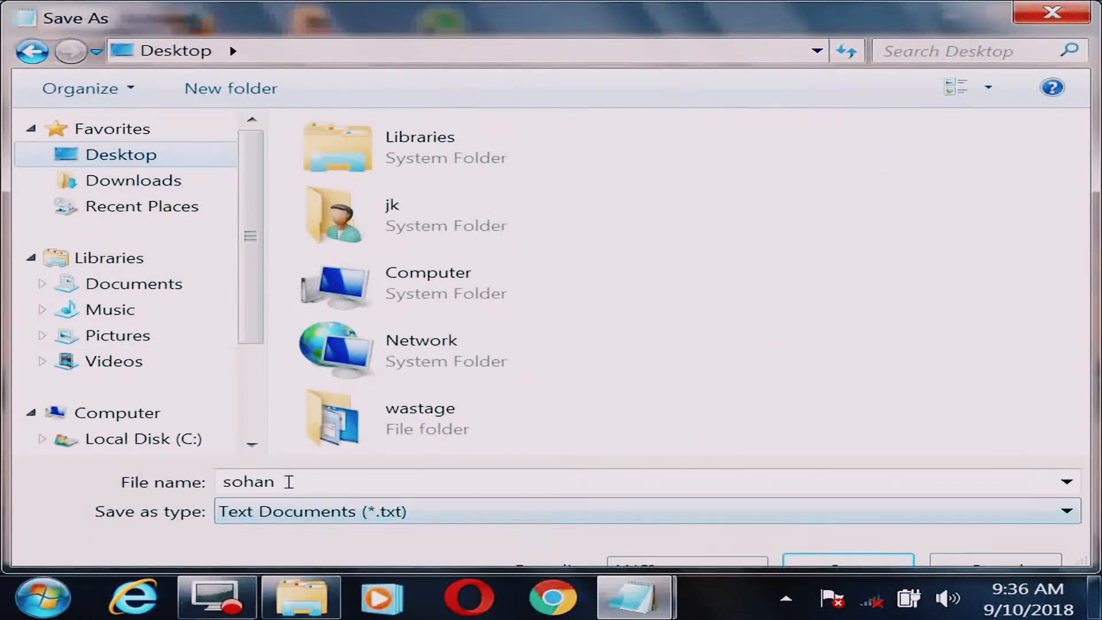
pyautogui.click(99, 183)
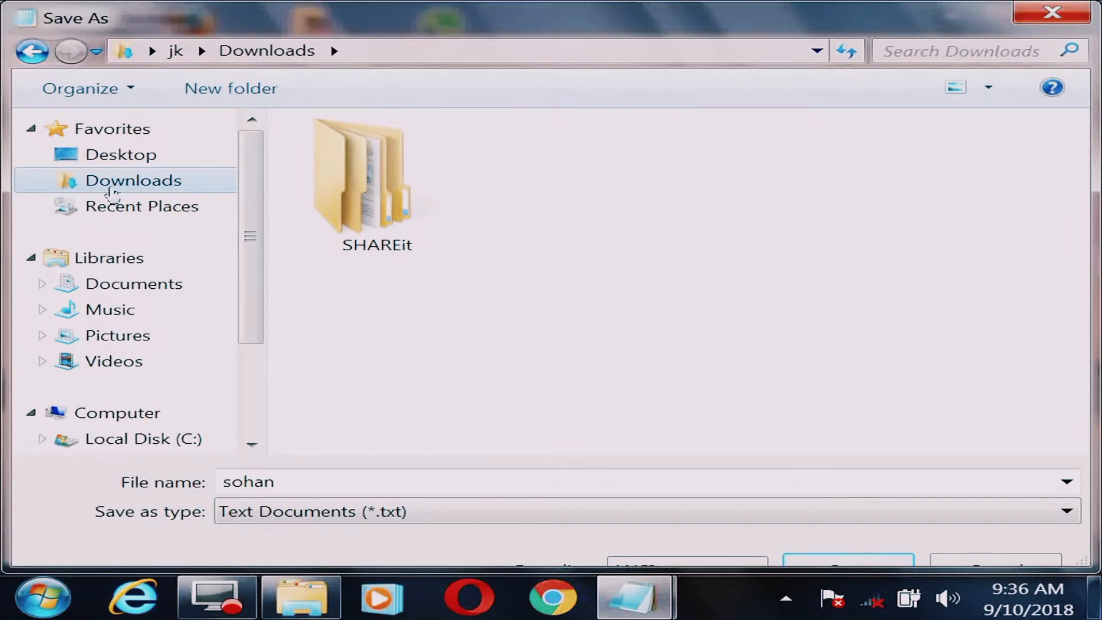
pyautogui.click(93, 287)
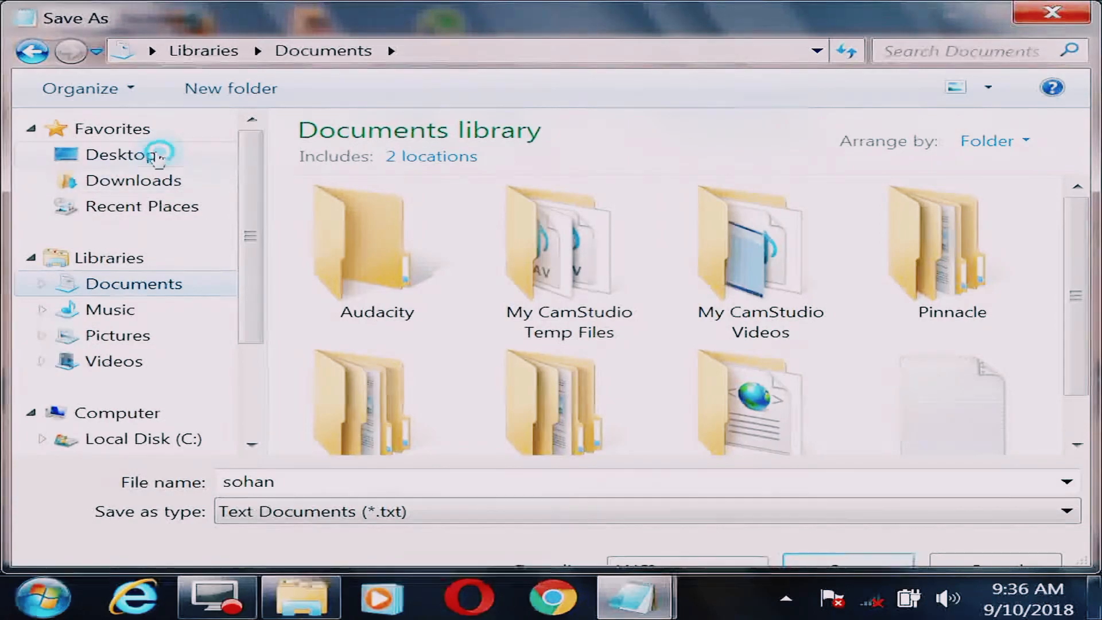
pyautogui.click(161, 154)
pyautogui.click(851, 556)
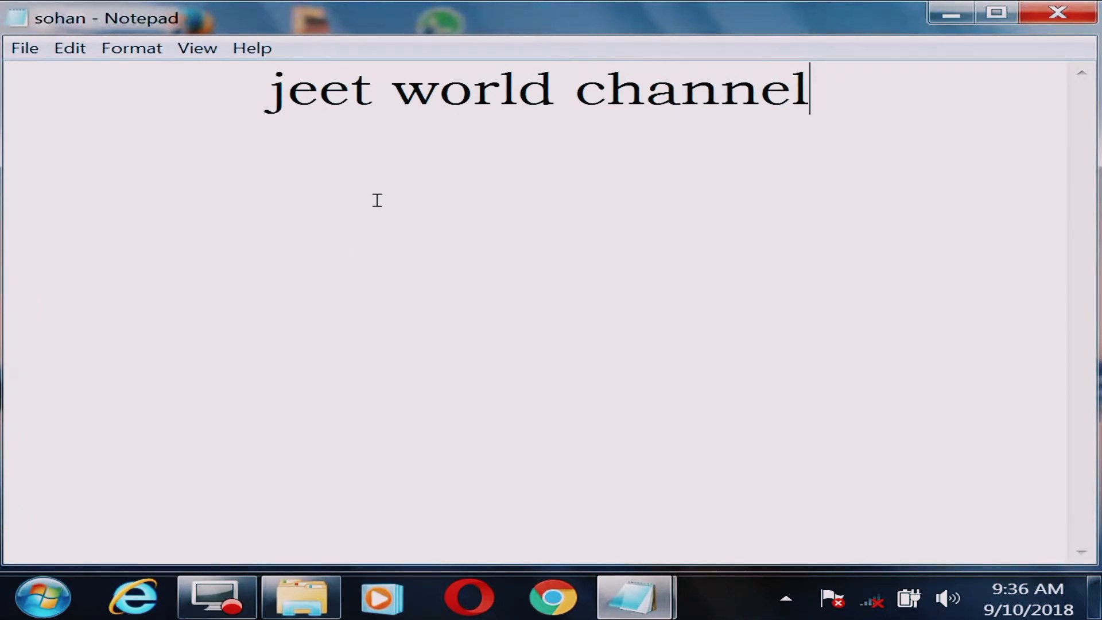
# Open the saved text document sohan from the Desktop.
pyautogui.click(25, 50)
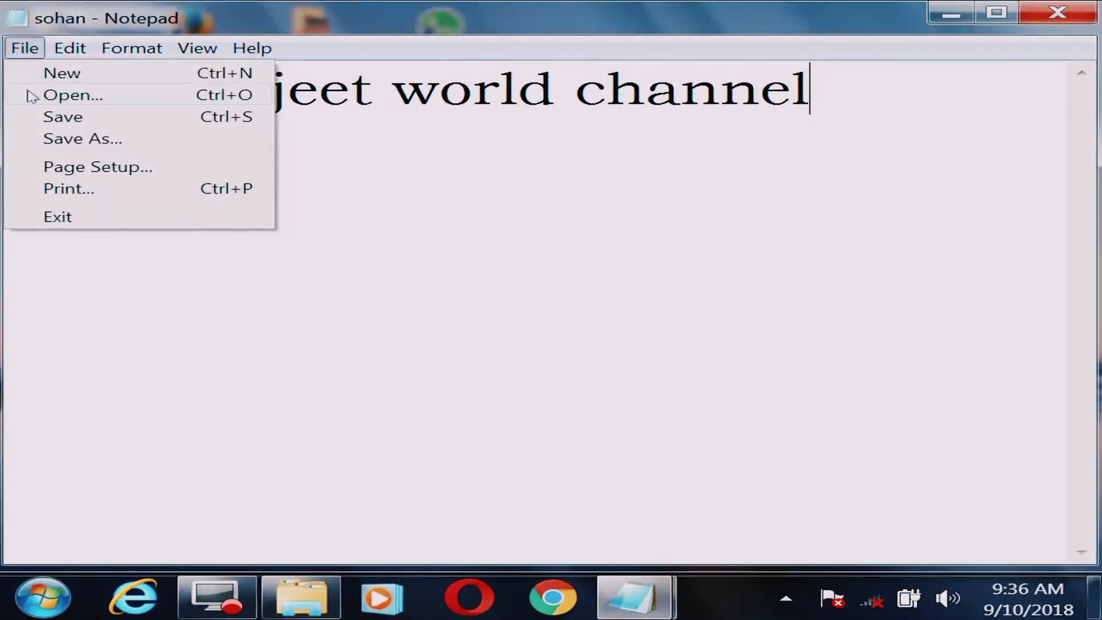
pyautogui.click(33, 96)
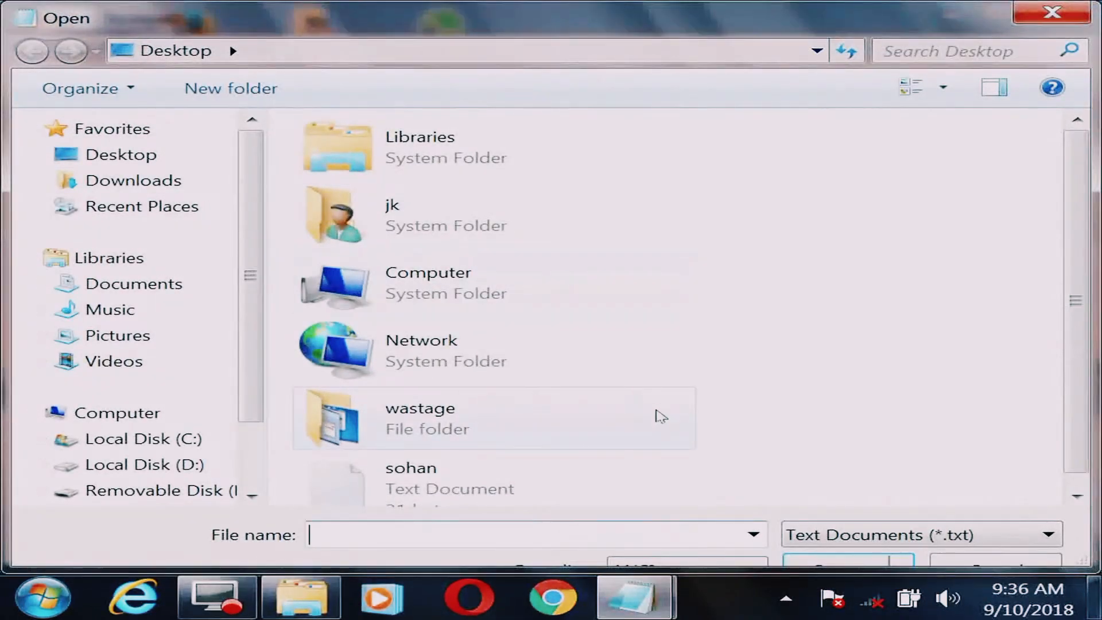
pyautogui.click(449, 490)
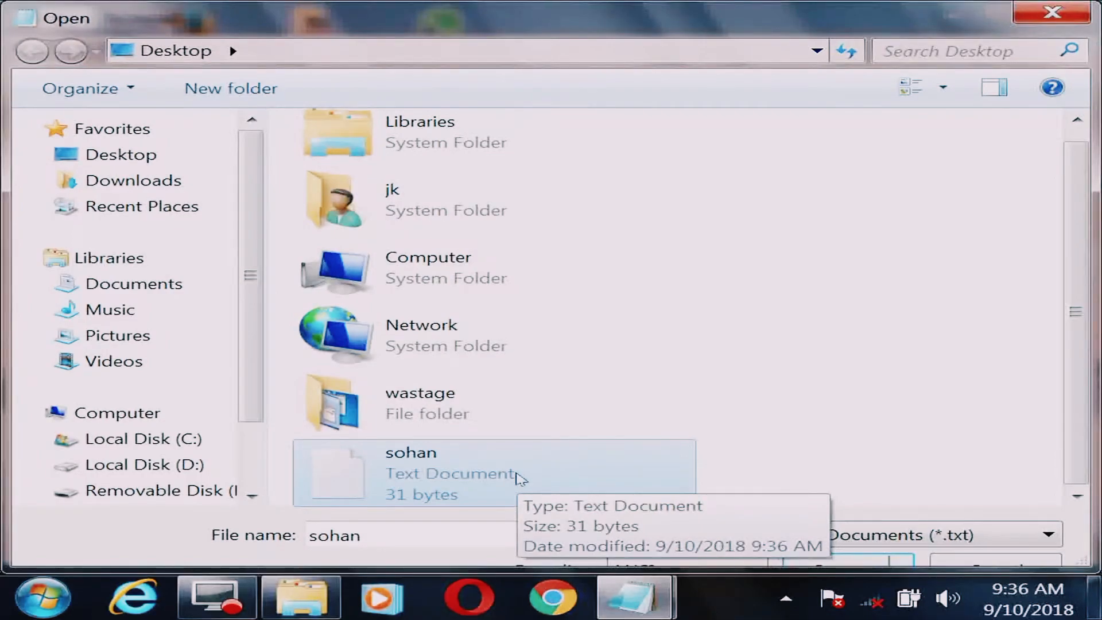
pyautogui.click(868, 559)
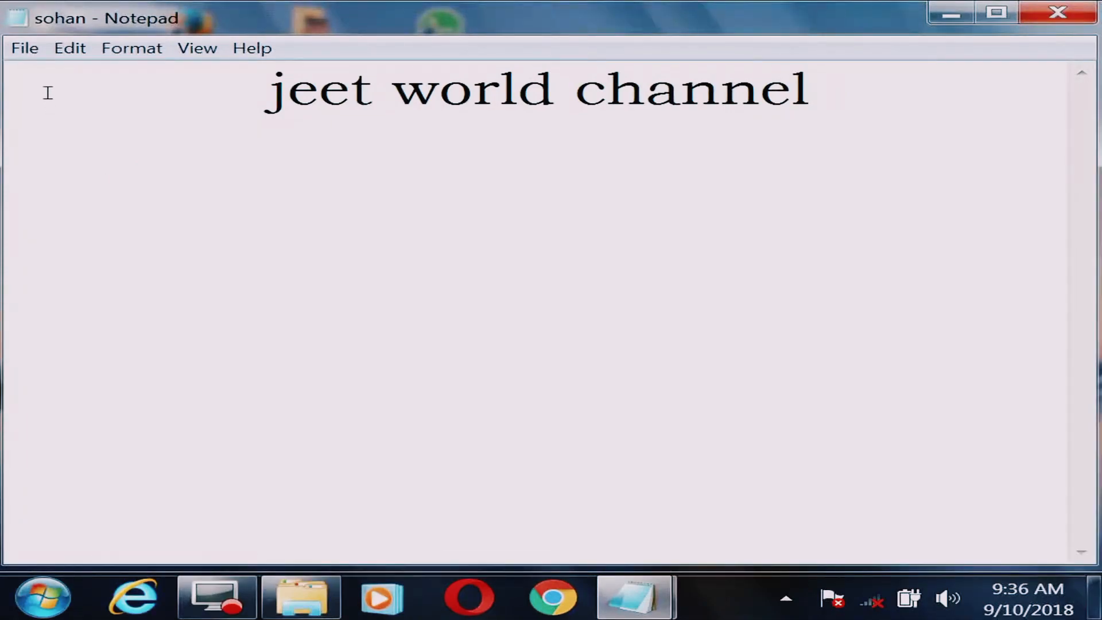
# Create a new document and enter the indented sentence "mohan is going to school." on its first line.
pyautogui.click(25, 48)
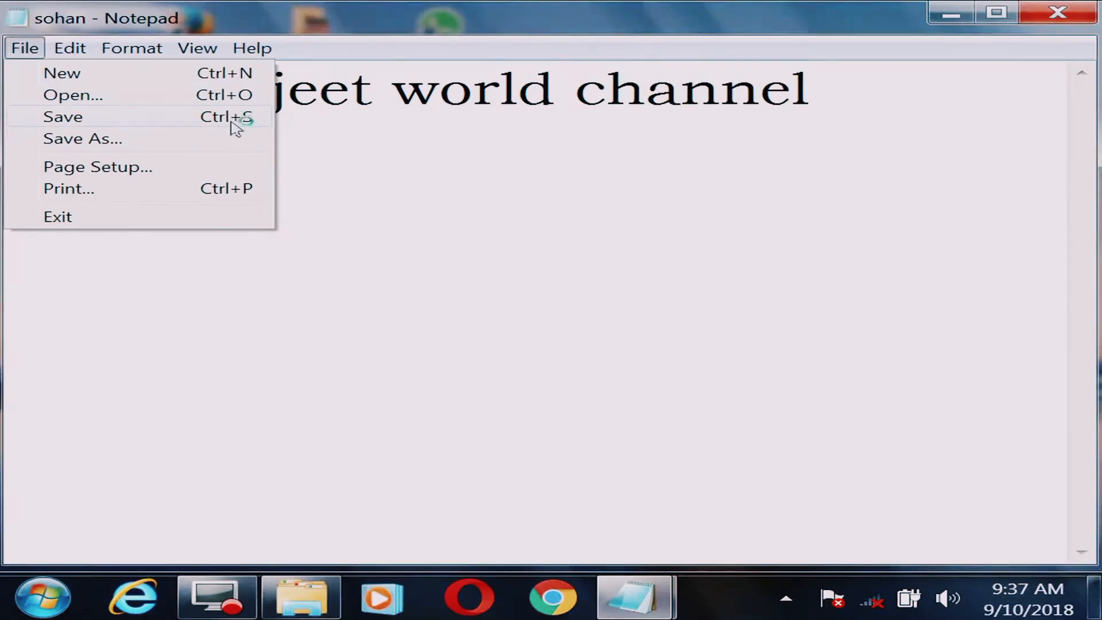
pyautogui.click(235, 74)
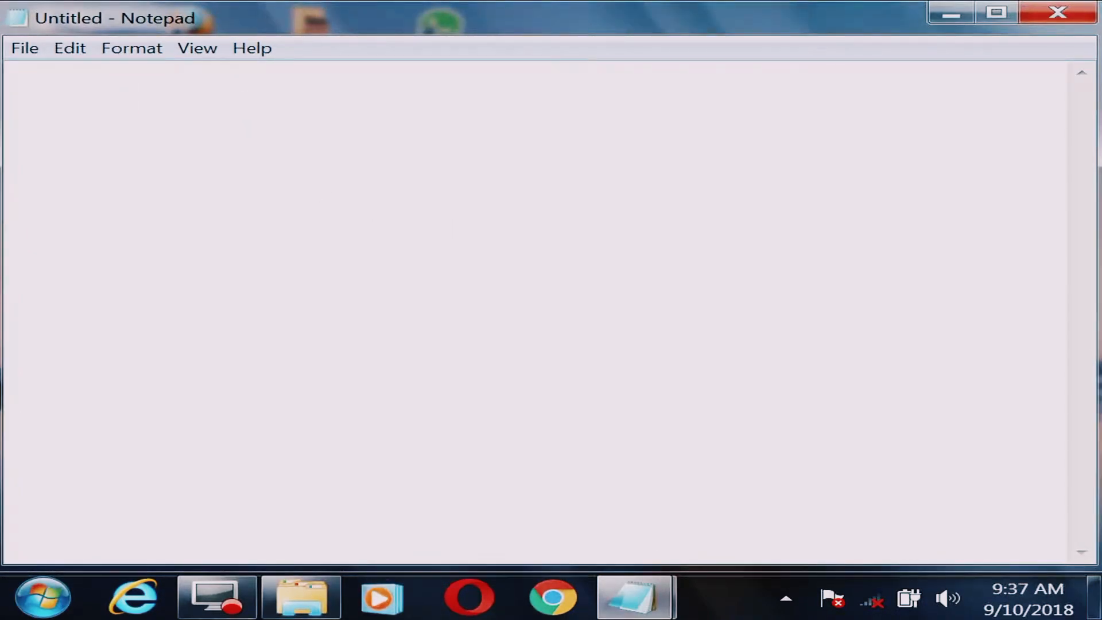
pyautogui.write('mo')
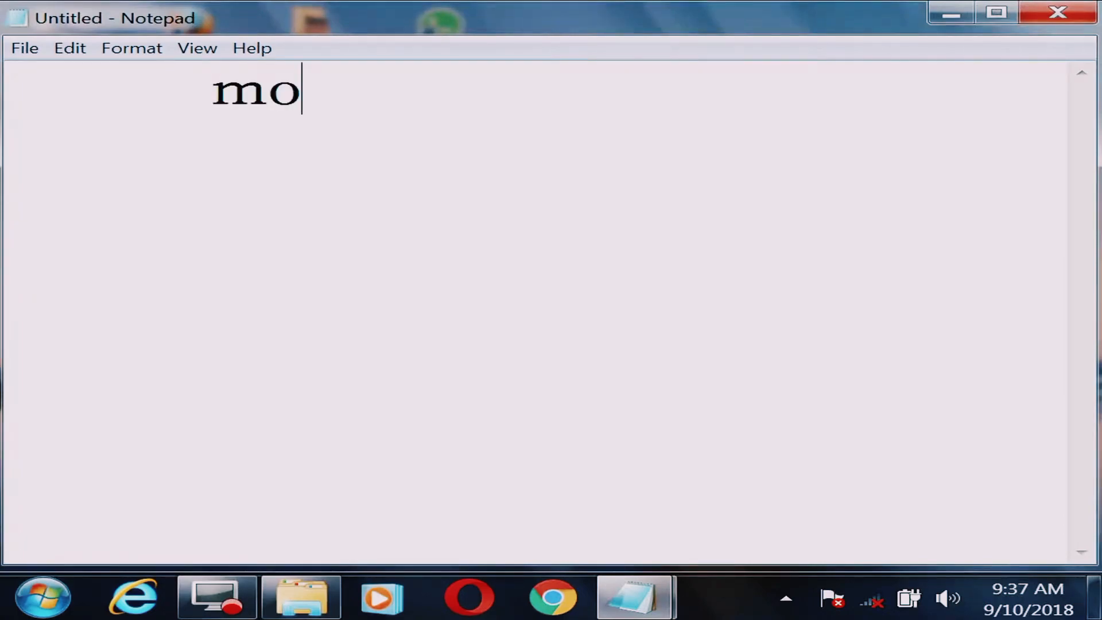
pyautogui.write('han is going ')
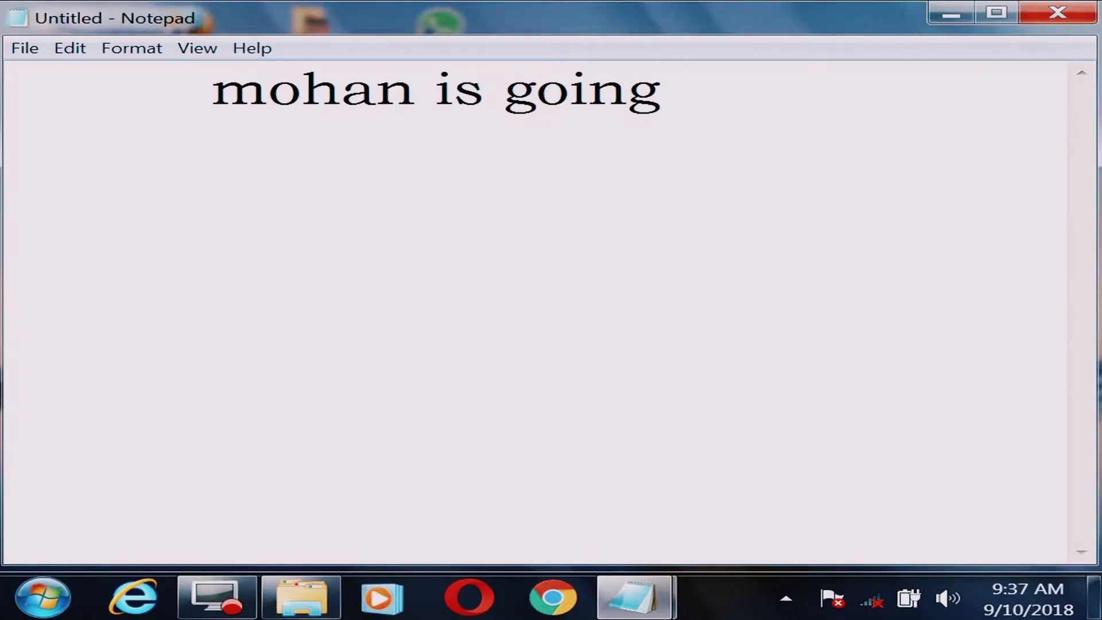
pyautogui.write('to')
pyautogui.write('sc')
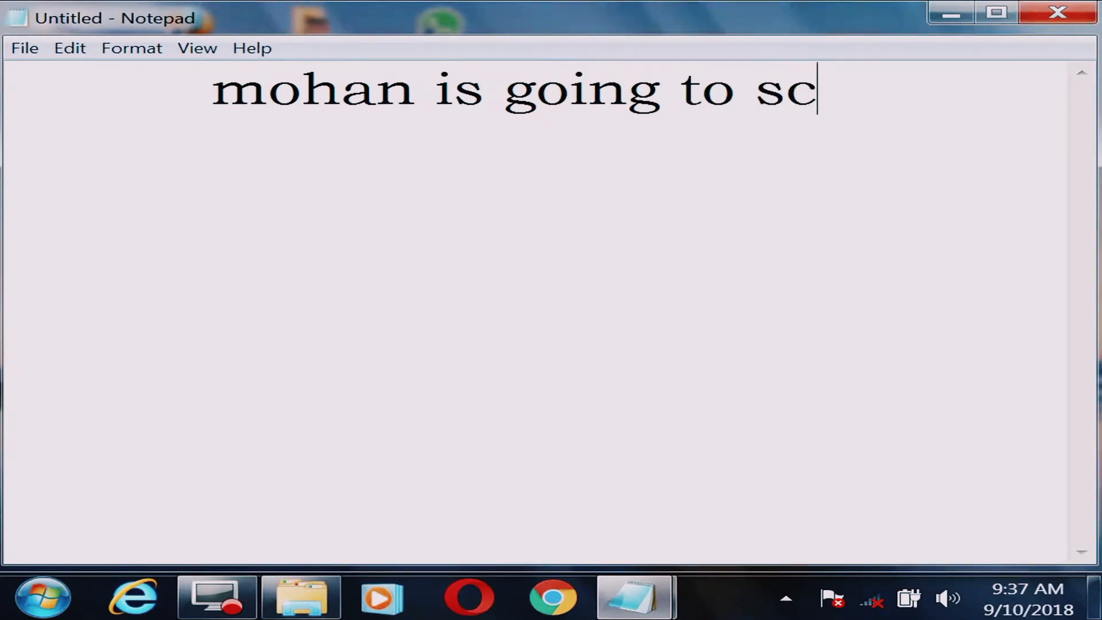
pyautogui.write('hool.')
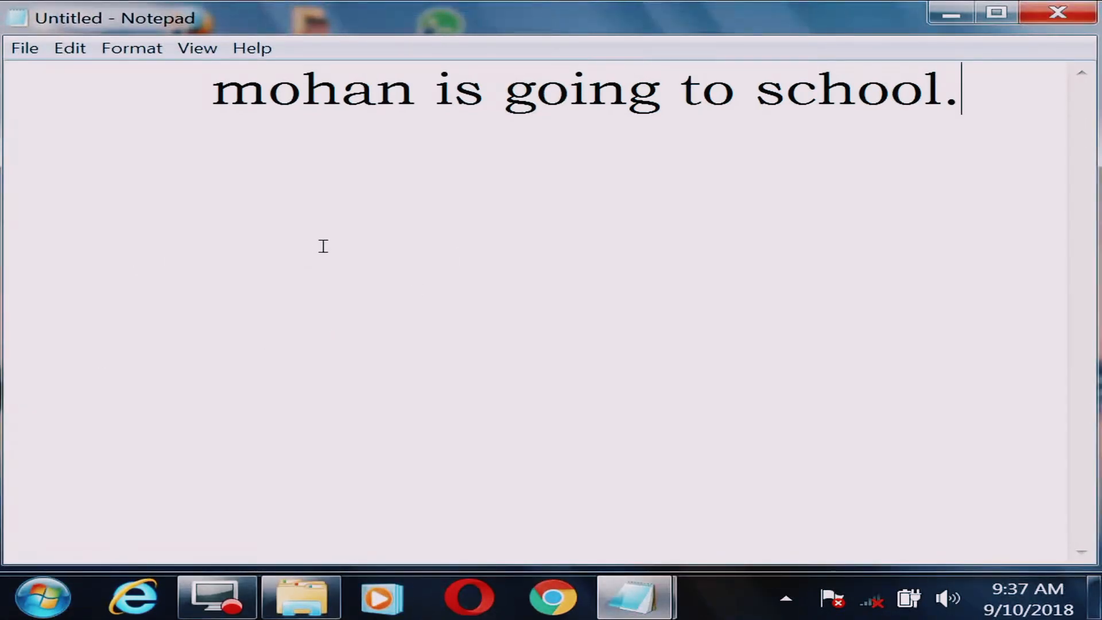
# Save the new document on the Desktop as a text file named mohan.
pyautogui.hotkey('ctrl', 's')
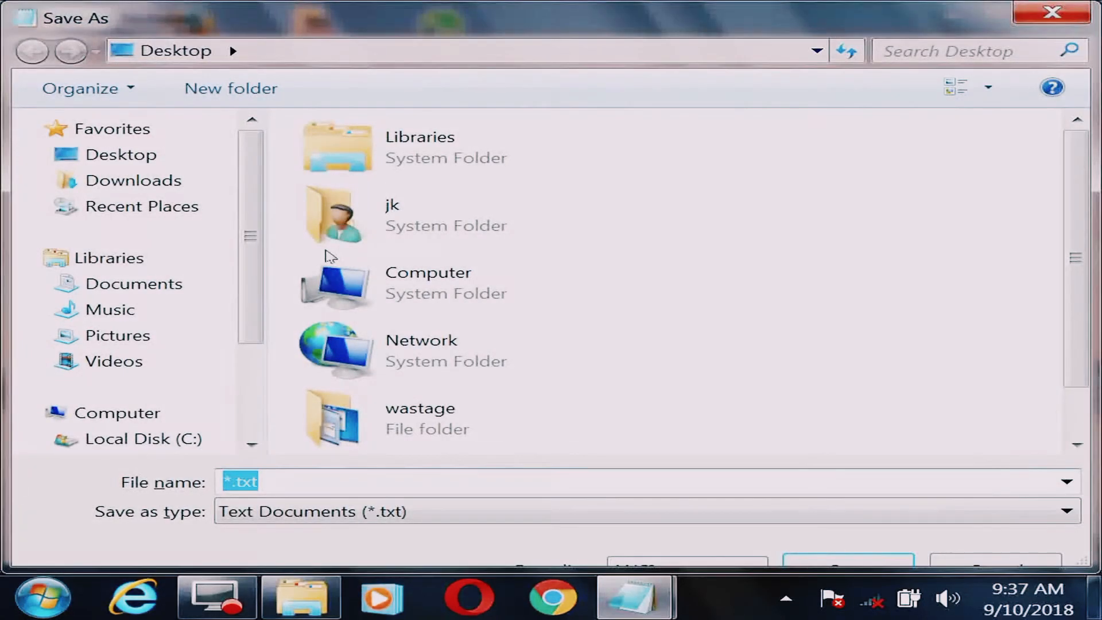
pyautogui.write('mohan')
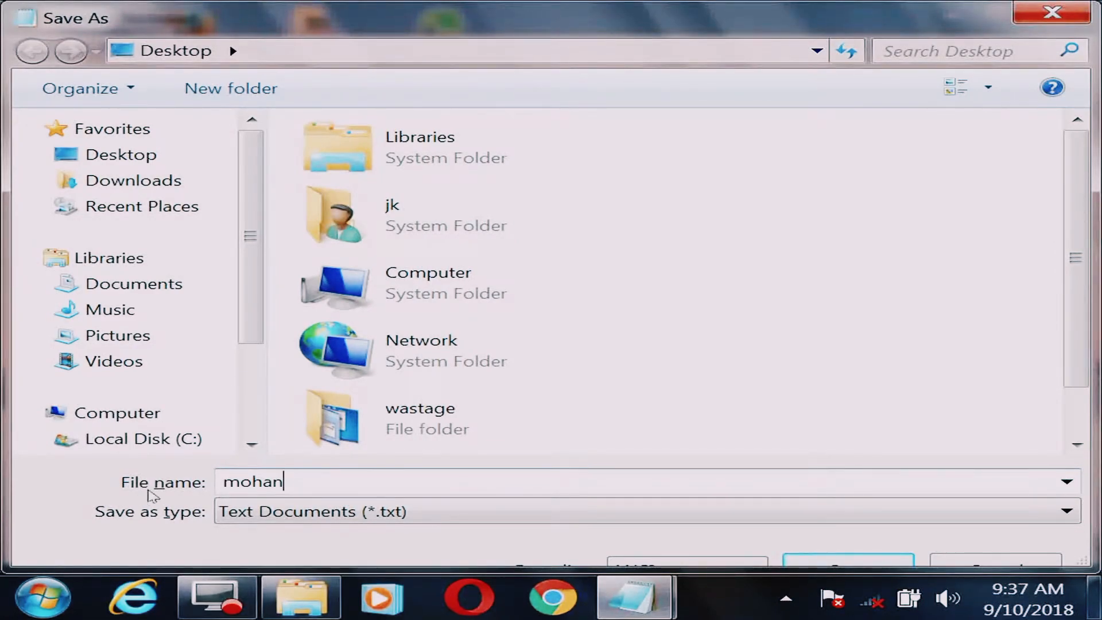
pyautogui.click(113, 166)
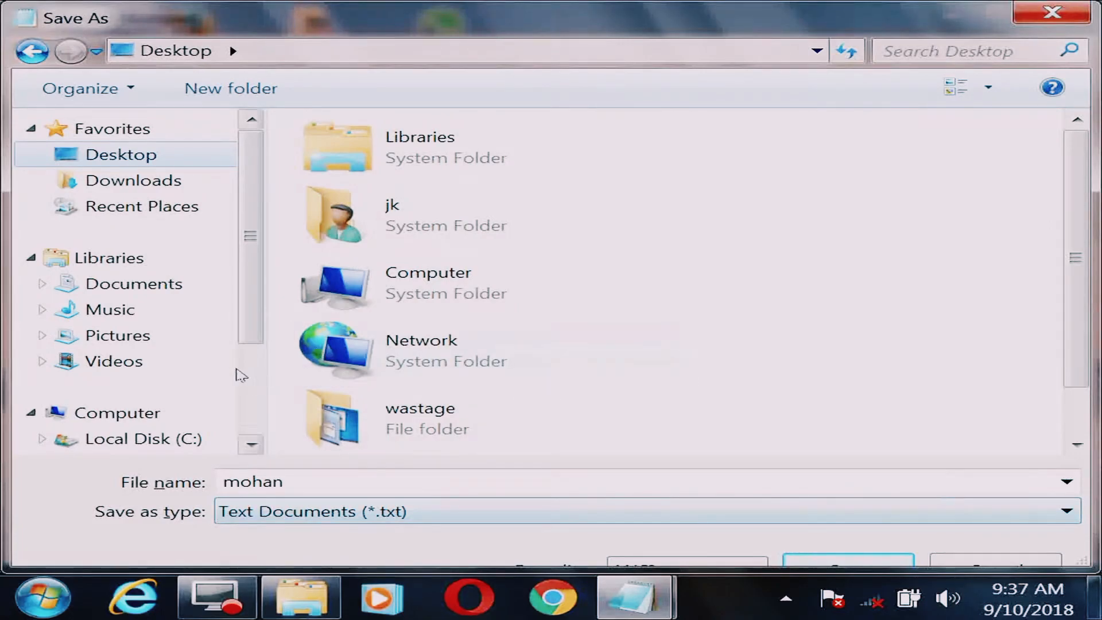
pyautogui.click(837, 561)
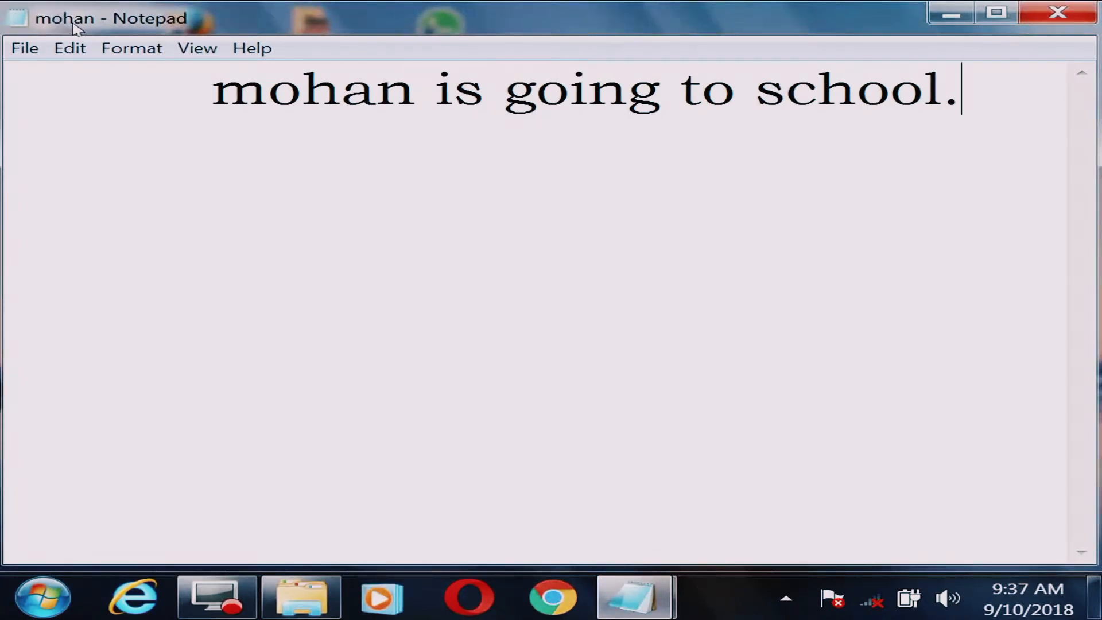
# Open the saved text document mohan from the Desktop.
pyautogui.hotkey('ctrl', 'o')
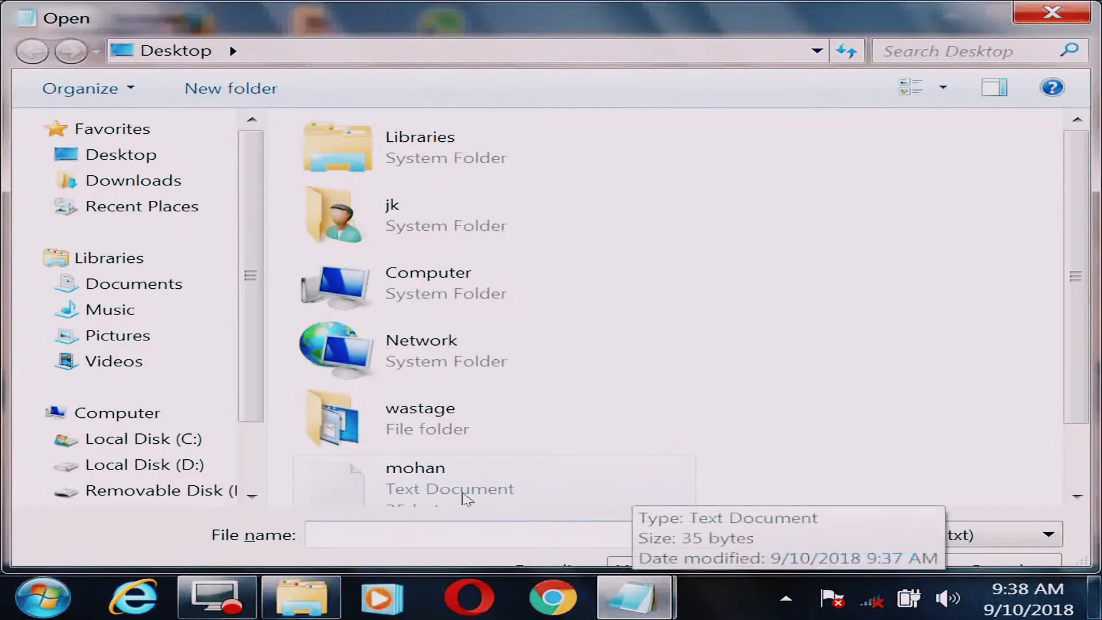
pyautogui.click(477, 493)
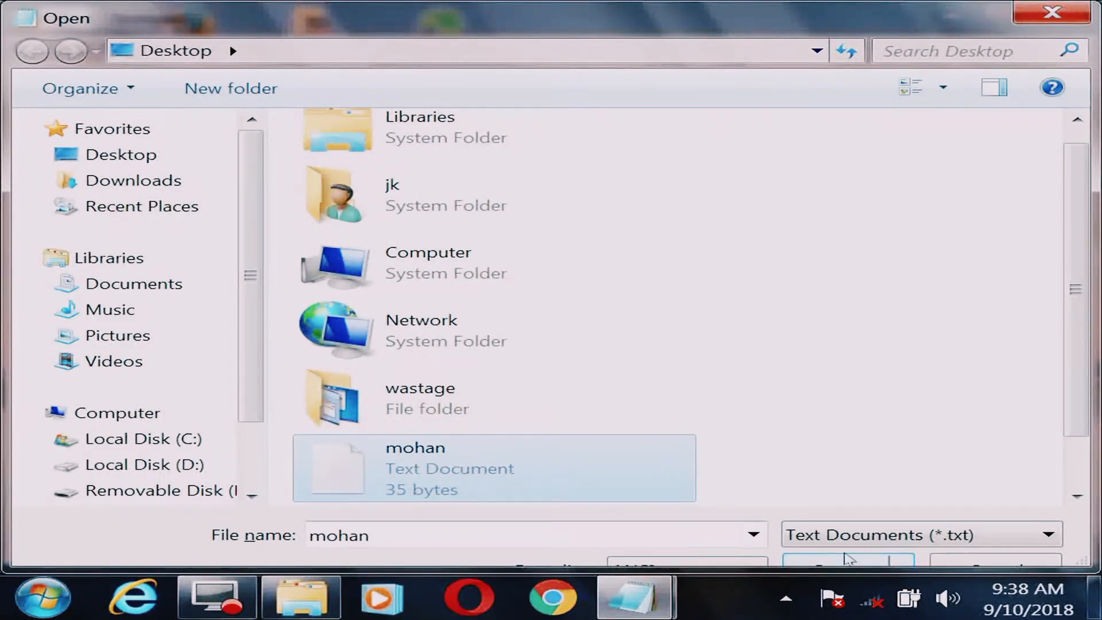
pyautogui.moveTo(1082, 418); pyautogui.dragTo(1089, 466)
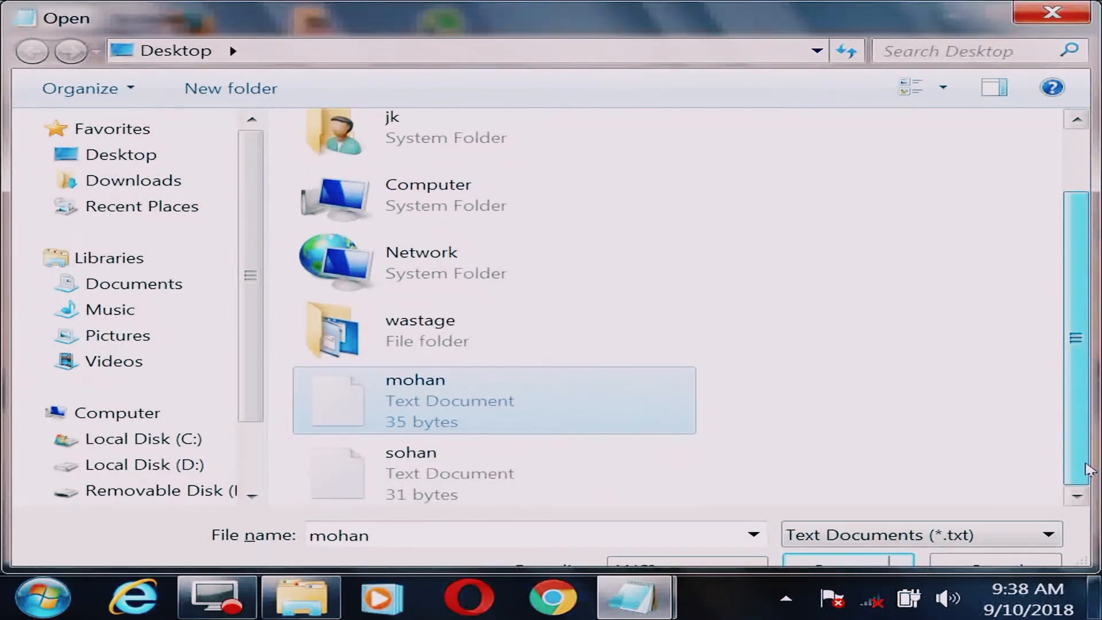
pyautogui.click(824, 565)
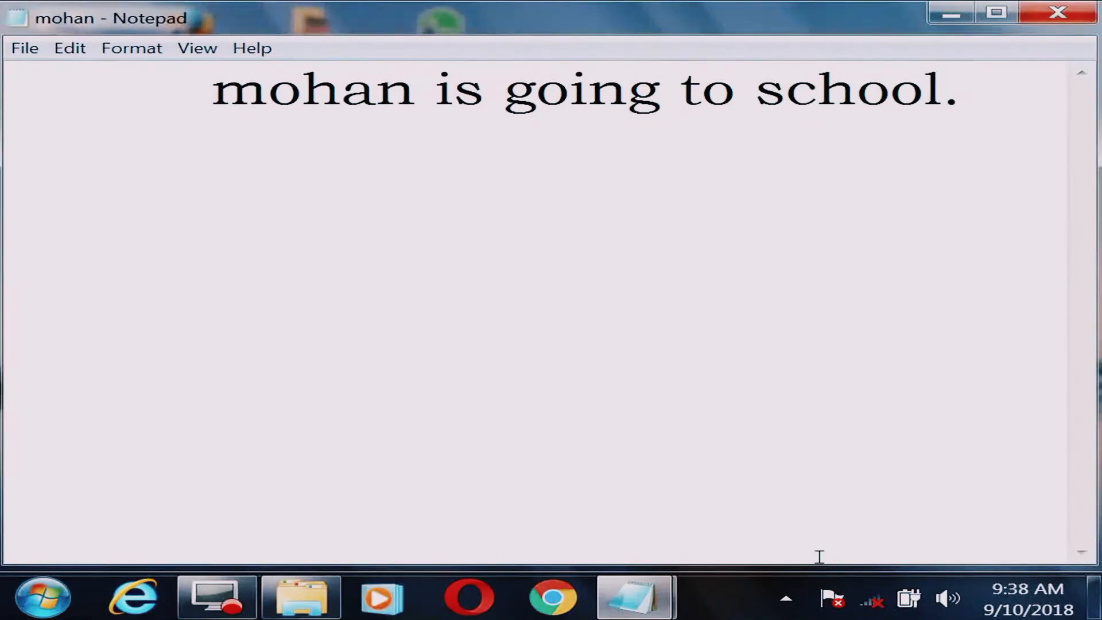
pyautogui.click(26, 50)
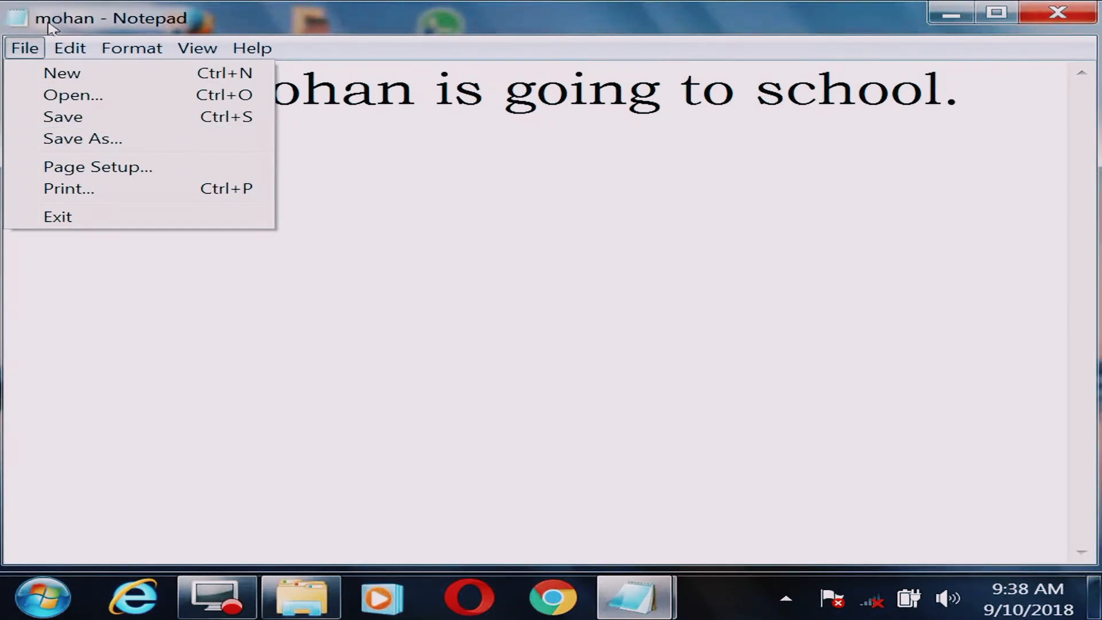
pyautogui.click(70, 140)
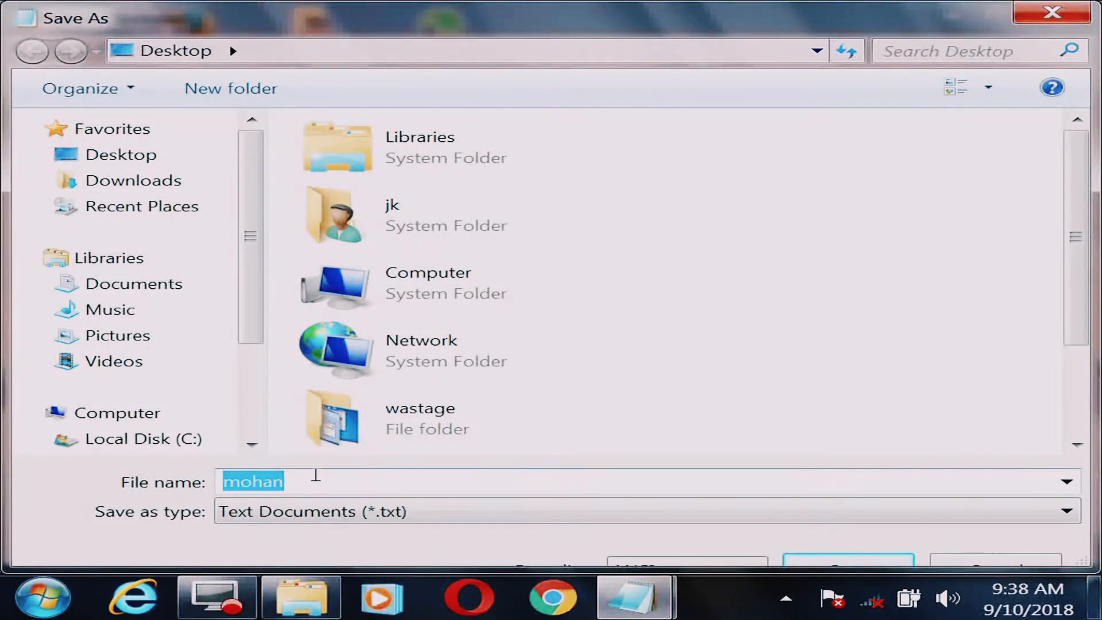
pyautogui.click(315, 483)
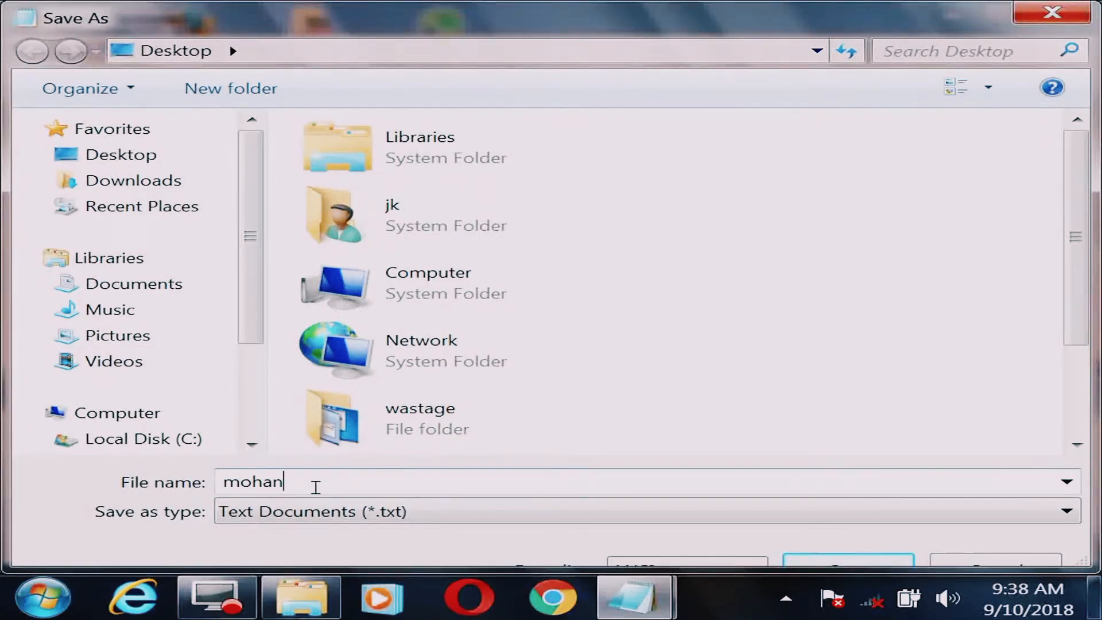
pyautogui.write('sharma')
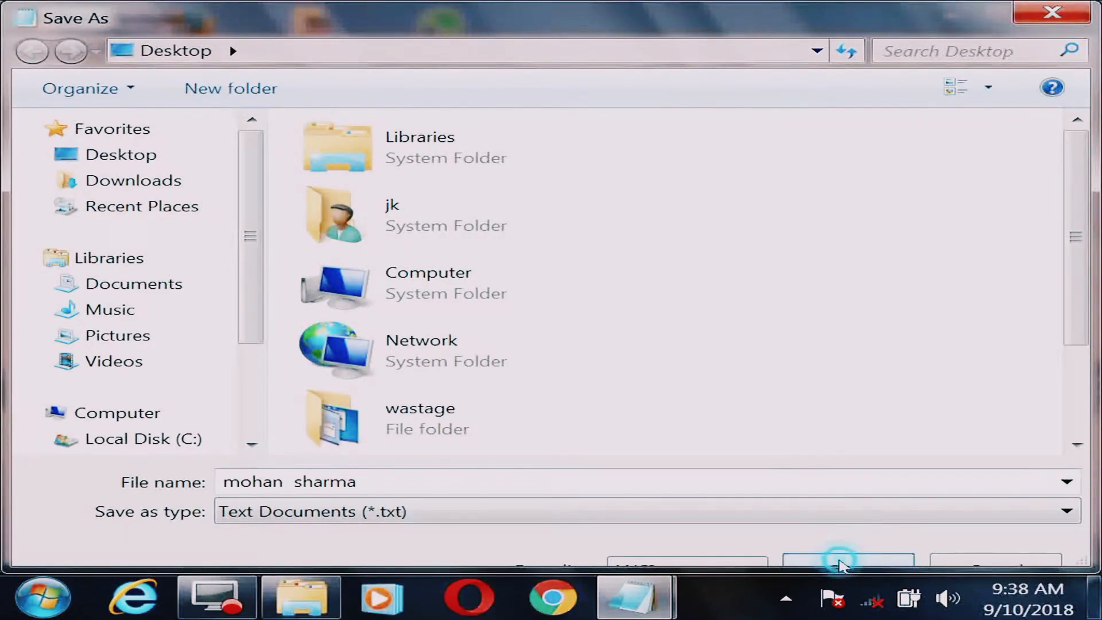
pyautogui.click(841, 562)
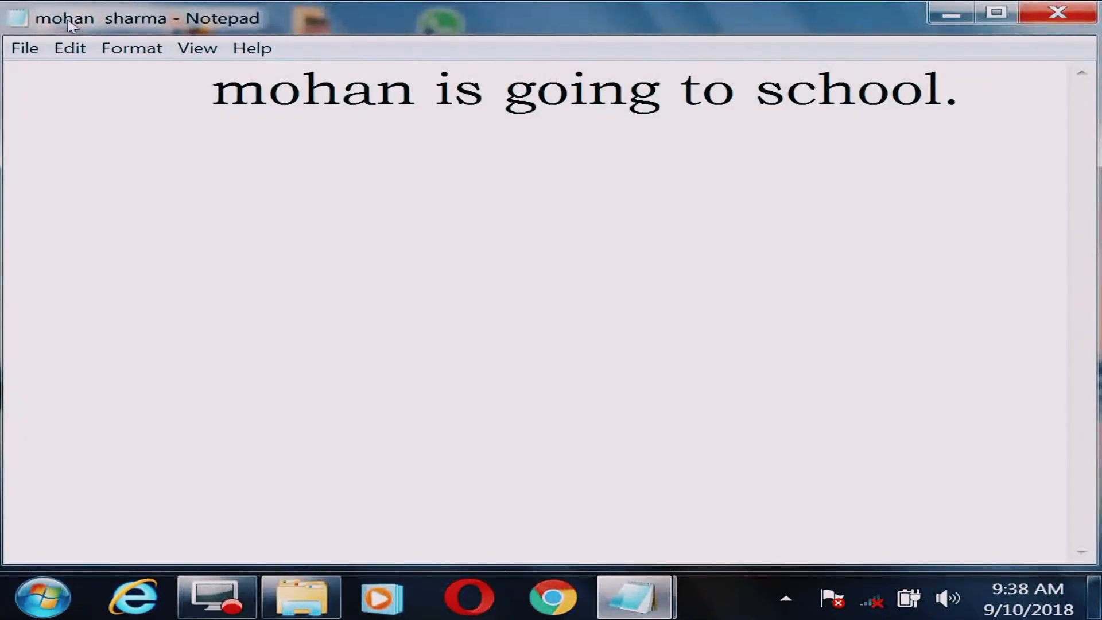
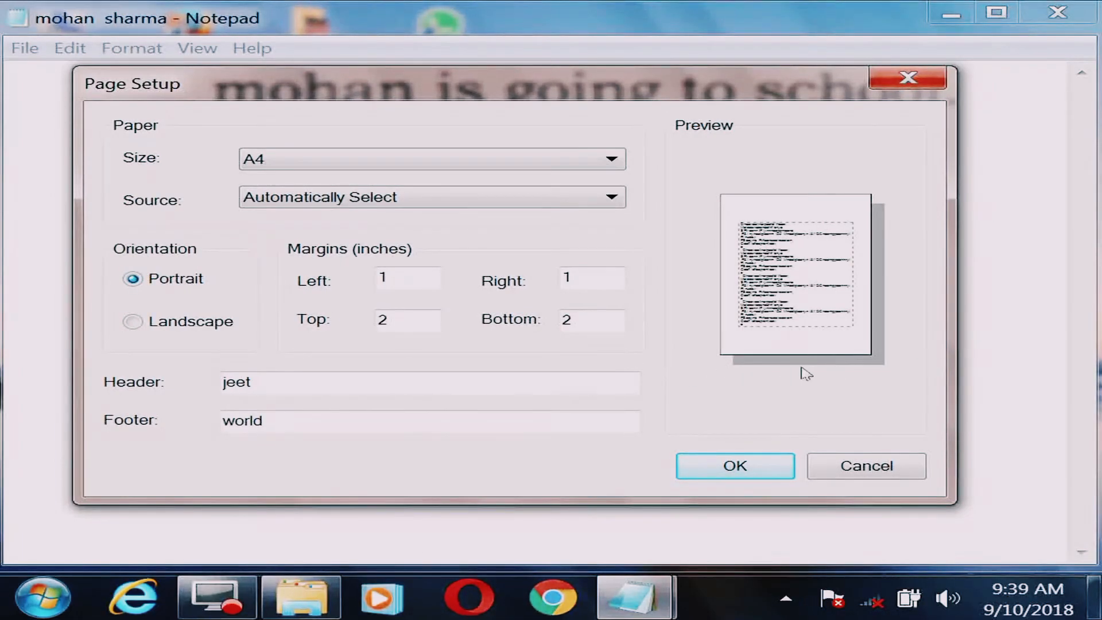
# Switch the page setup to landscape orientation and set the left, right, top and bottom margins to 3 inches.
pyautogui.click(160, 325)
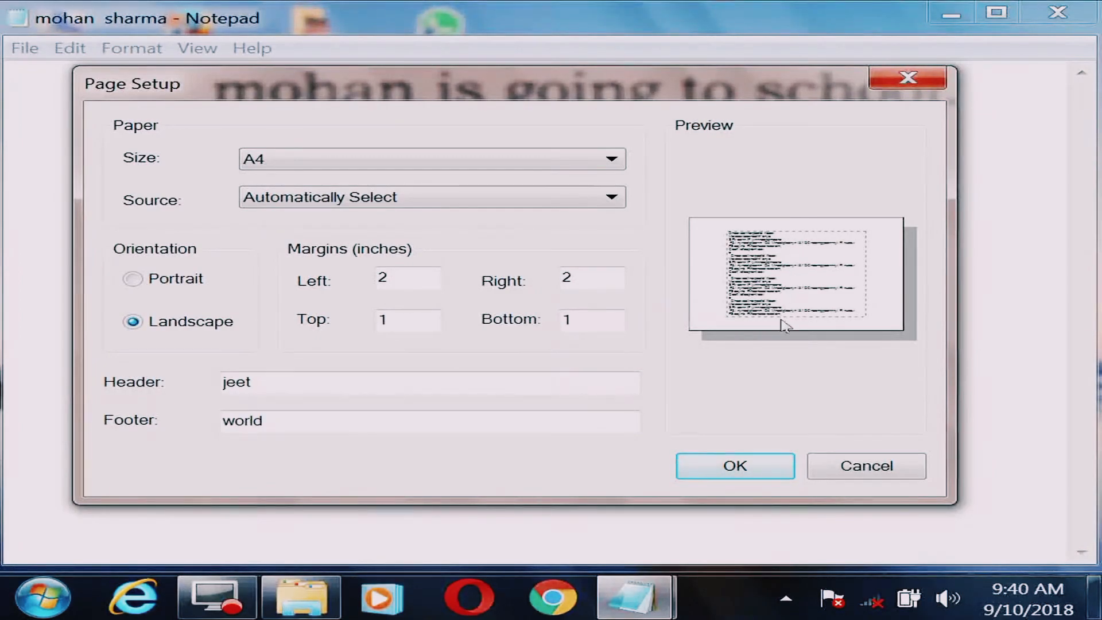
pyautogui.moveTo(395, 273); pyautogui.dragTo(352, 277)
pyautogui.write('3')
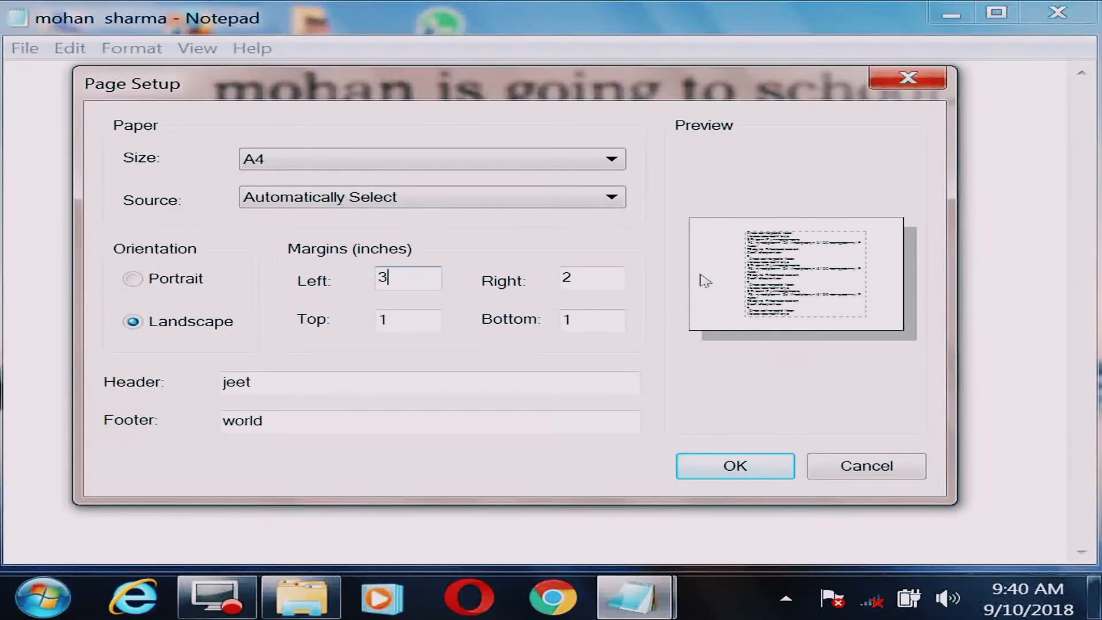
pyautogui.moveTo(579, 276); pyautogui.dragTo(533, 279)
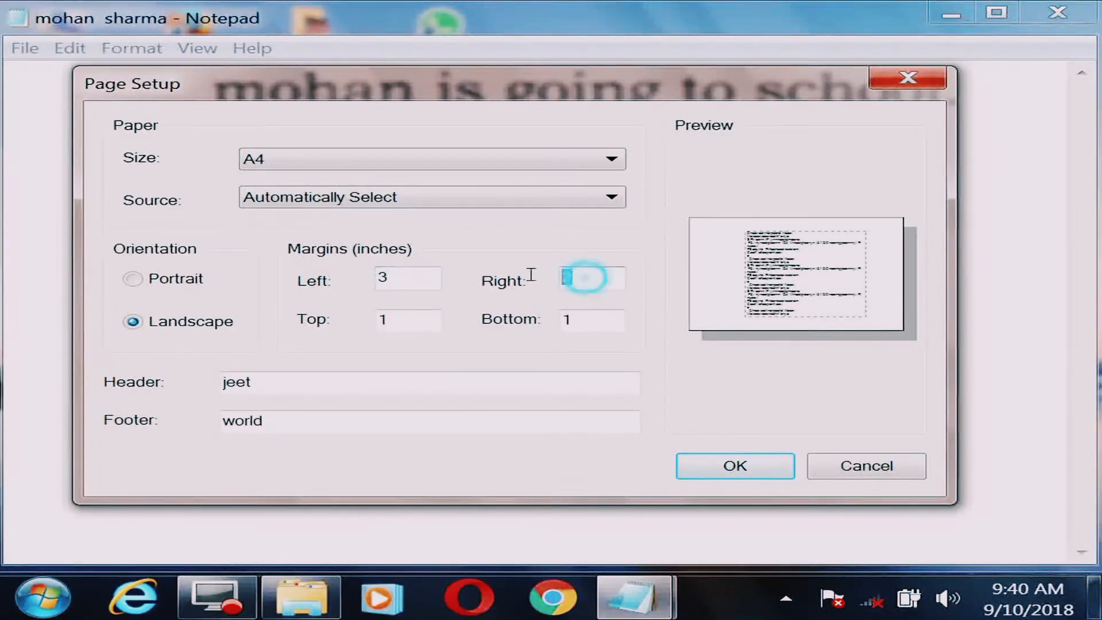
pyautogui.write('3')
pyautogui.doubleClick(406, 320)
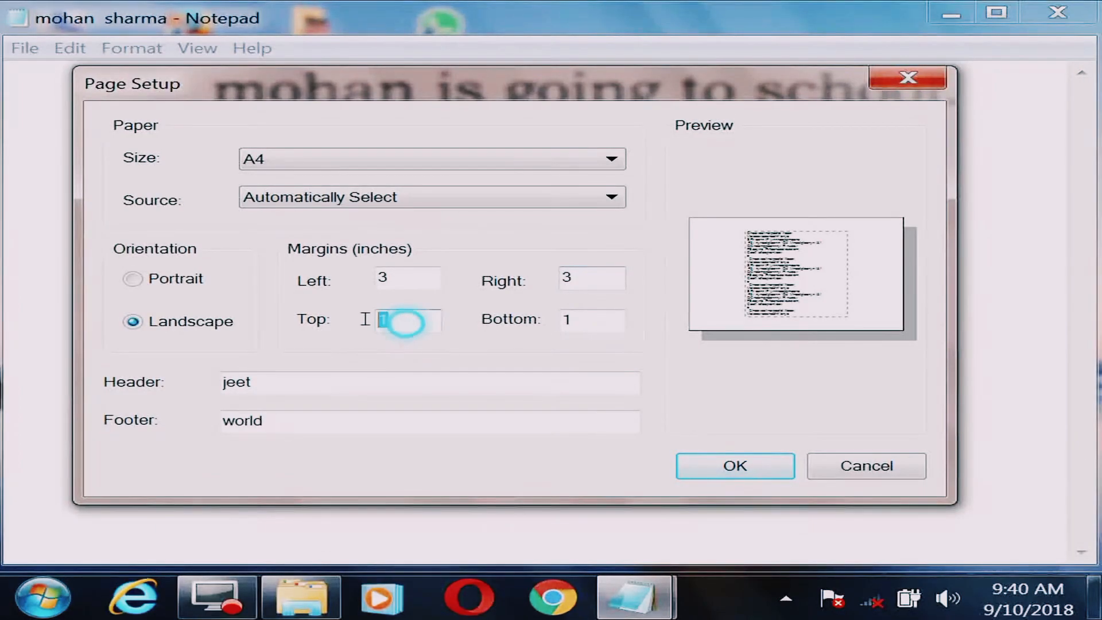
pyautogui.write('3')
pyautogui.doubleClick(583, 320)
pyautogui.write('3')
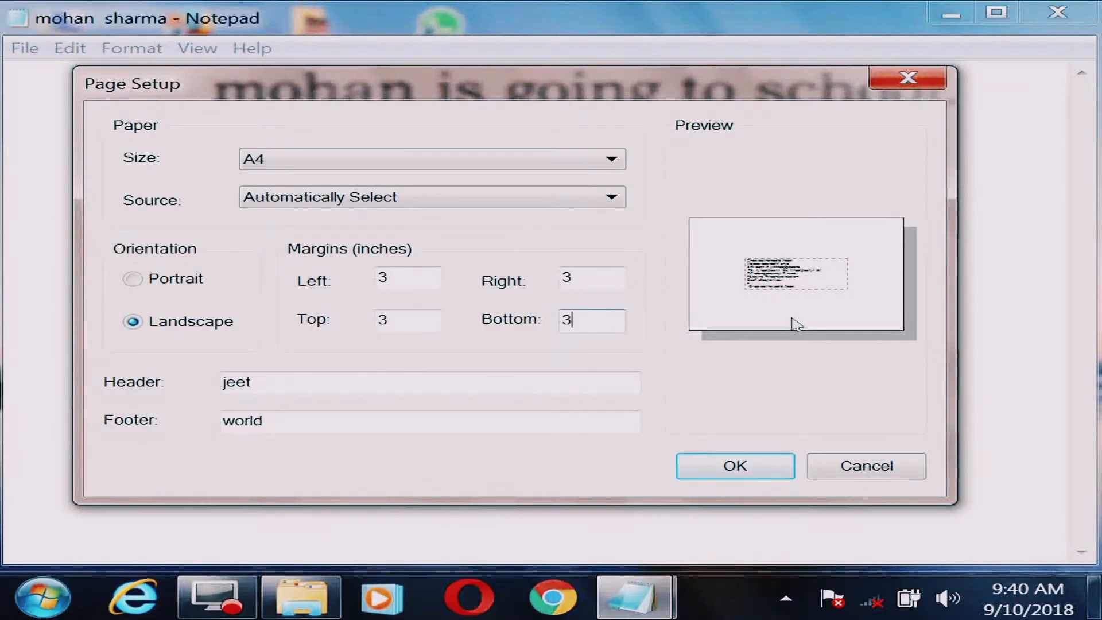
# Set the left, right, top and bottom page margins to 1 inch each.
pyautogui.doubleClick(393, 278)
pyautogui.write('1')
pyautogui.doubleClick(578, 272)
pyautogui.write('1')
pyautogui.doubleClick(390, 317)
pyautogui.write('1')
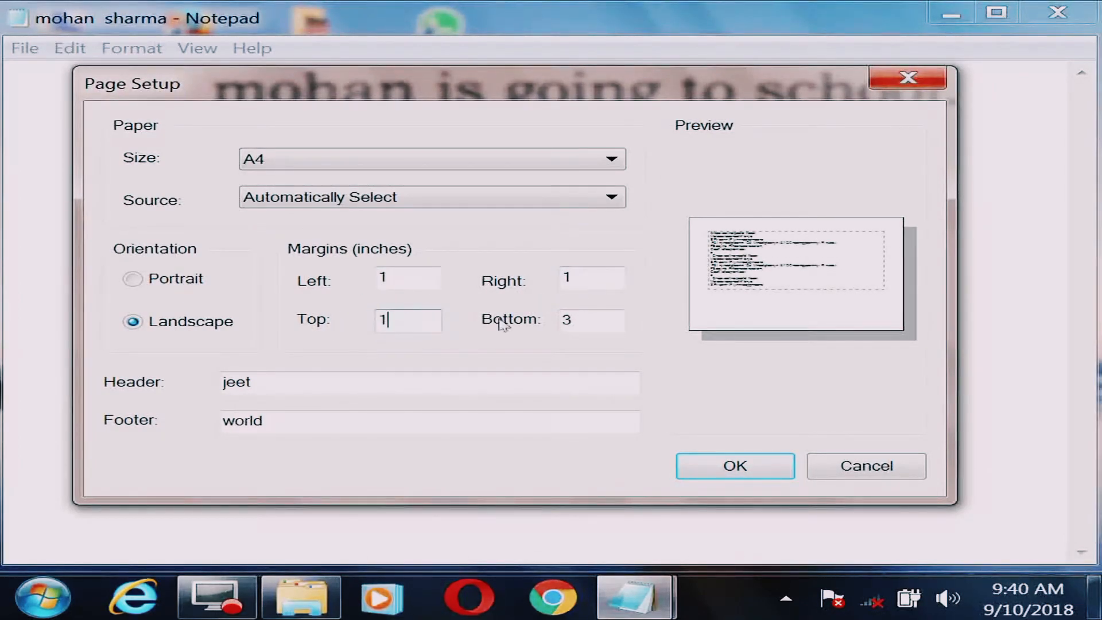
pyautogui.doubleClick(569, 317)
pyautogui.write('1')
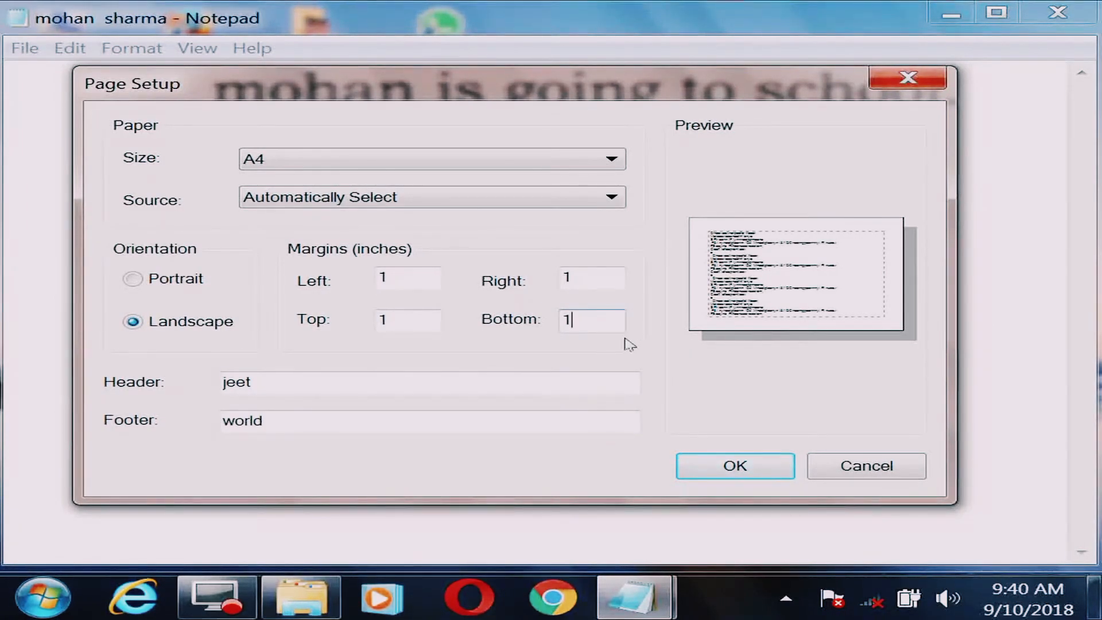
# Choose portrait orientation for the page and apply the page setup, keeping the header jeet and footer world.
pyautogui.click(175, 280)
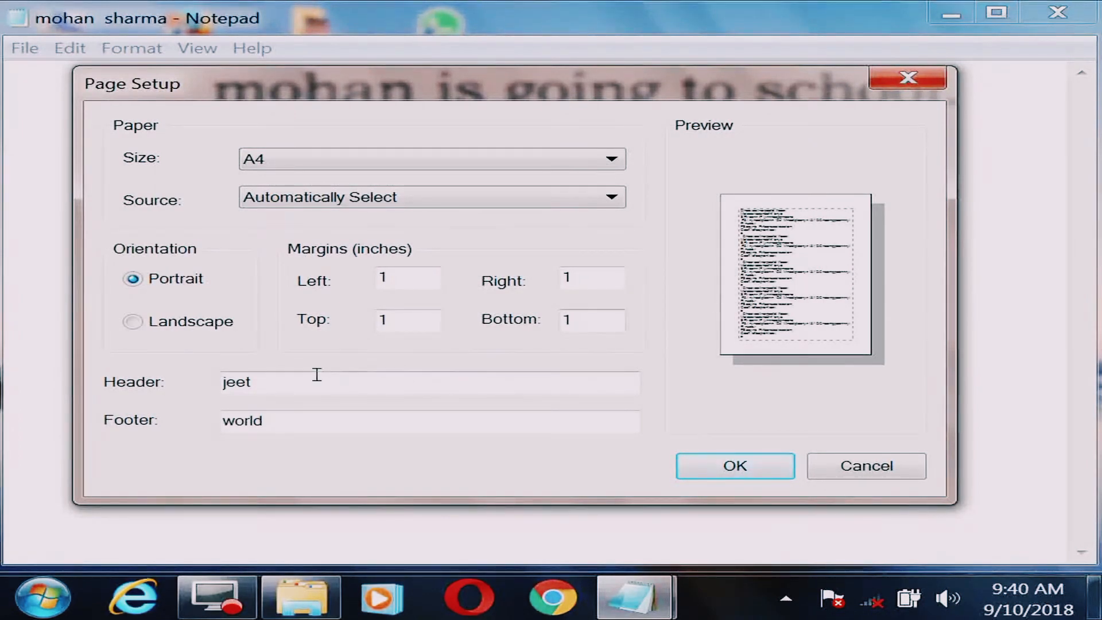
pyautogui.moveTo(251, 382); pyautogui.dragTo(214, 383)
pyautogui.moveTo(276, 418); pyautogui.dragTo(177, 436)
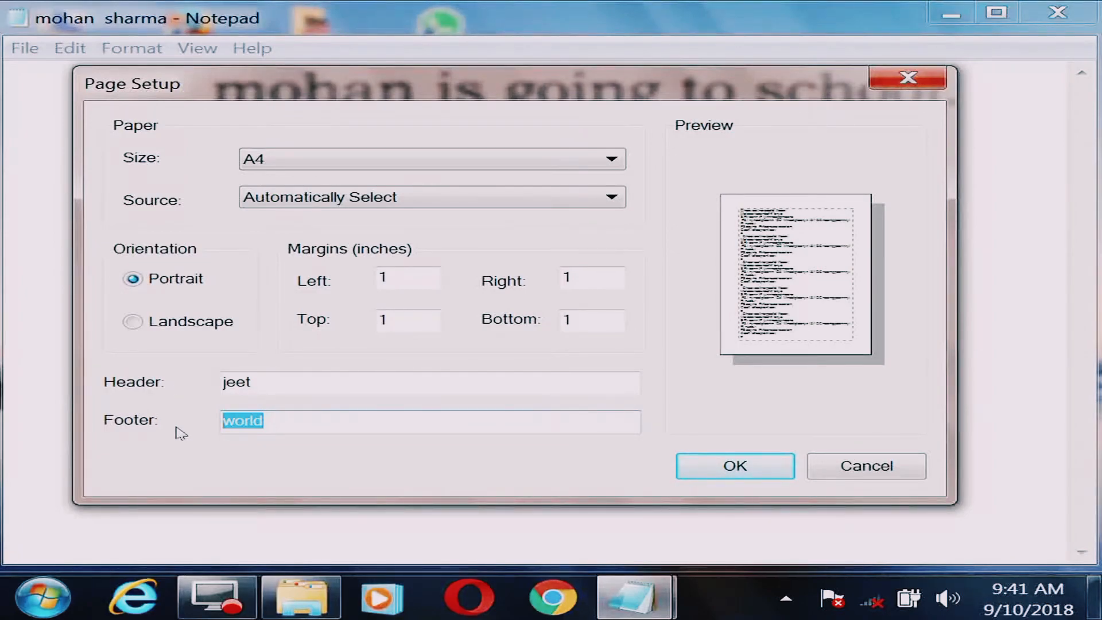
pyautogui.click(707, 471)
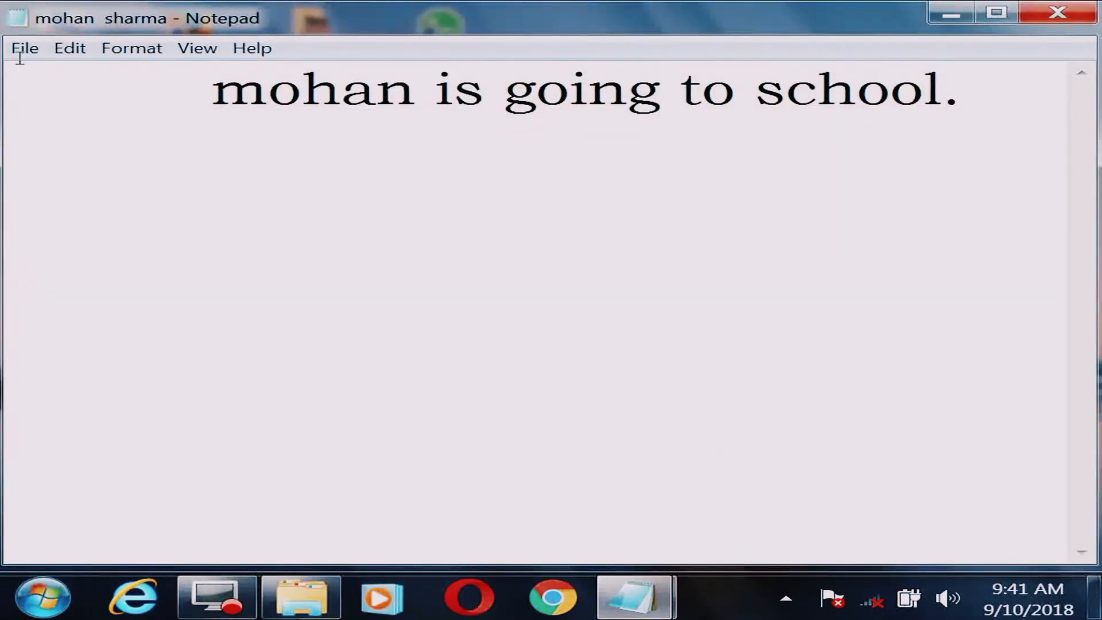
pyautogui.click(24, 51)
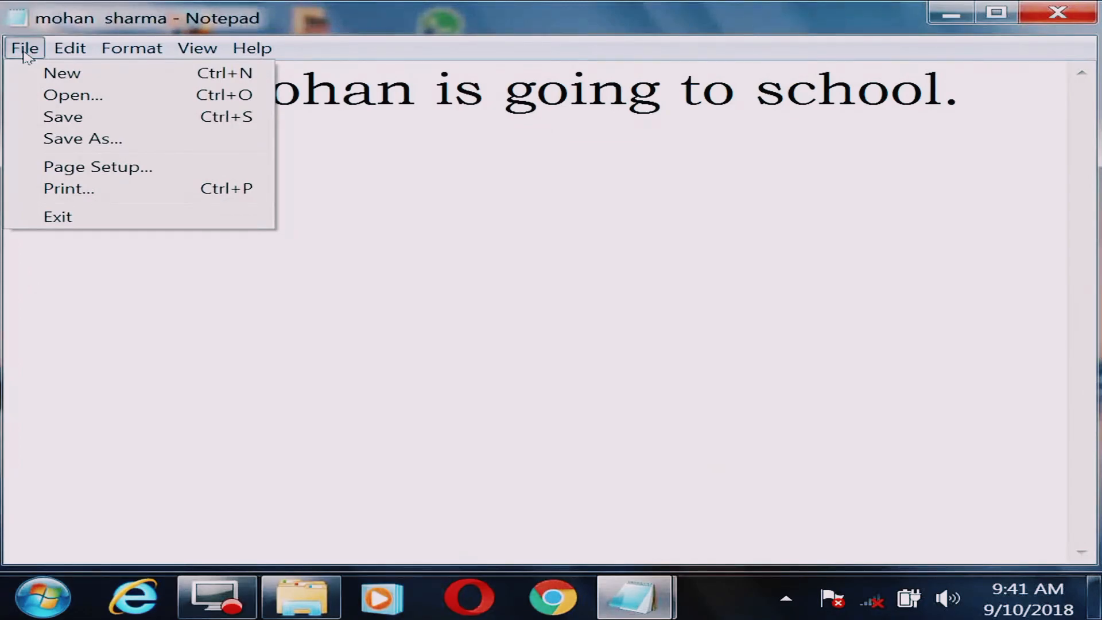
pyautogui.click(87, 188)
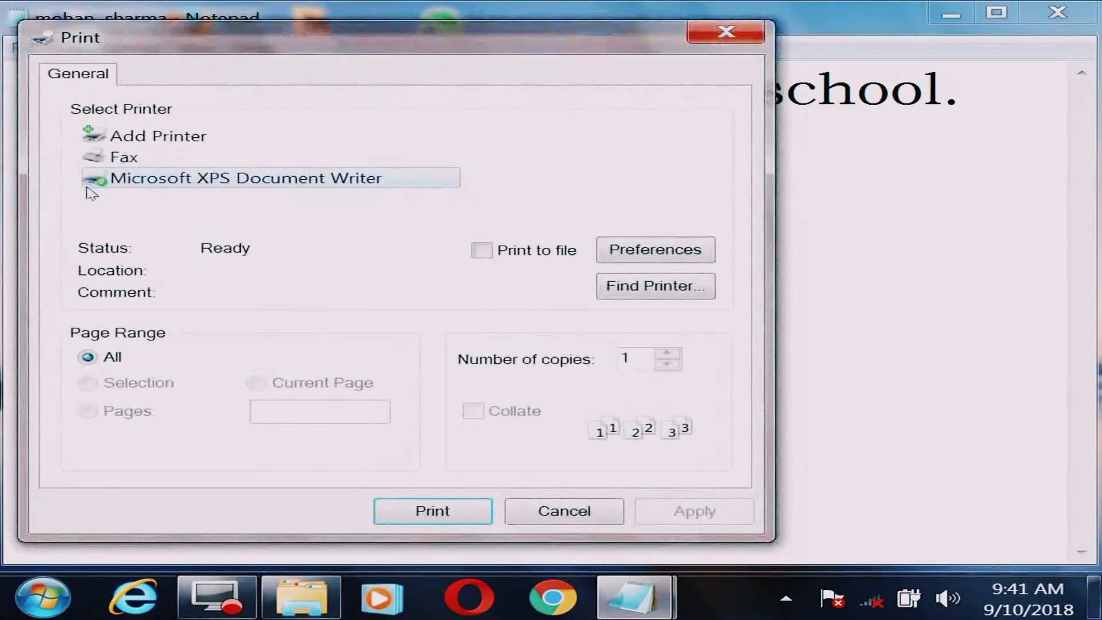
pyautogui.moveTo(357, 36); pyautogui.dragTo(505, 26)
pyautogui.click(877, 26)
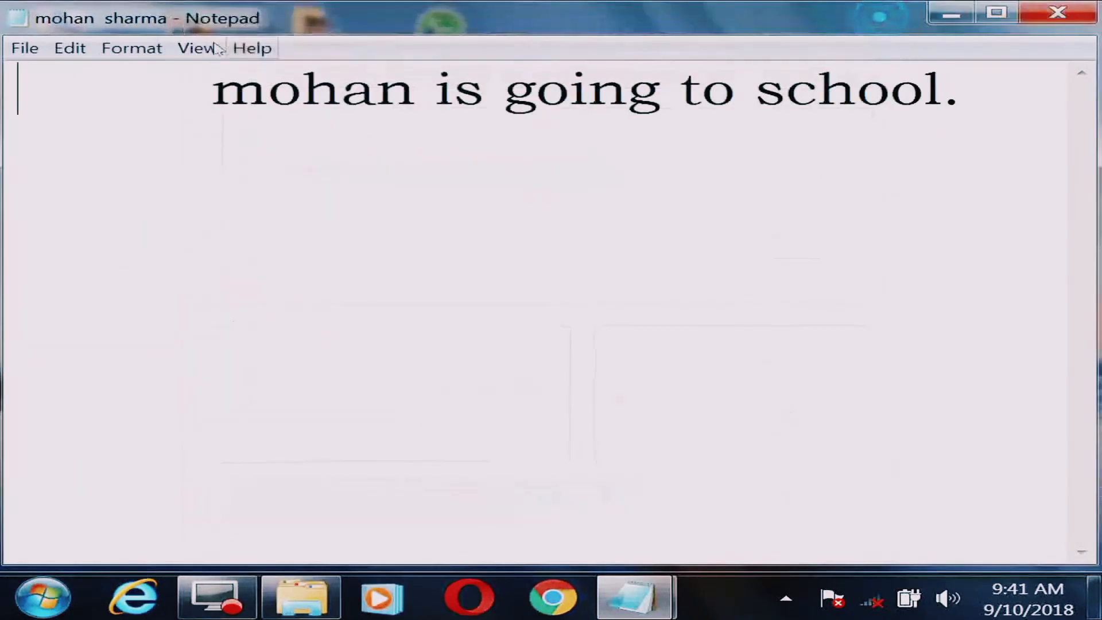
pyautogui.click(25, 48)
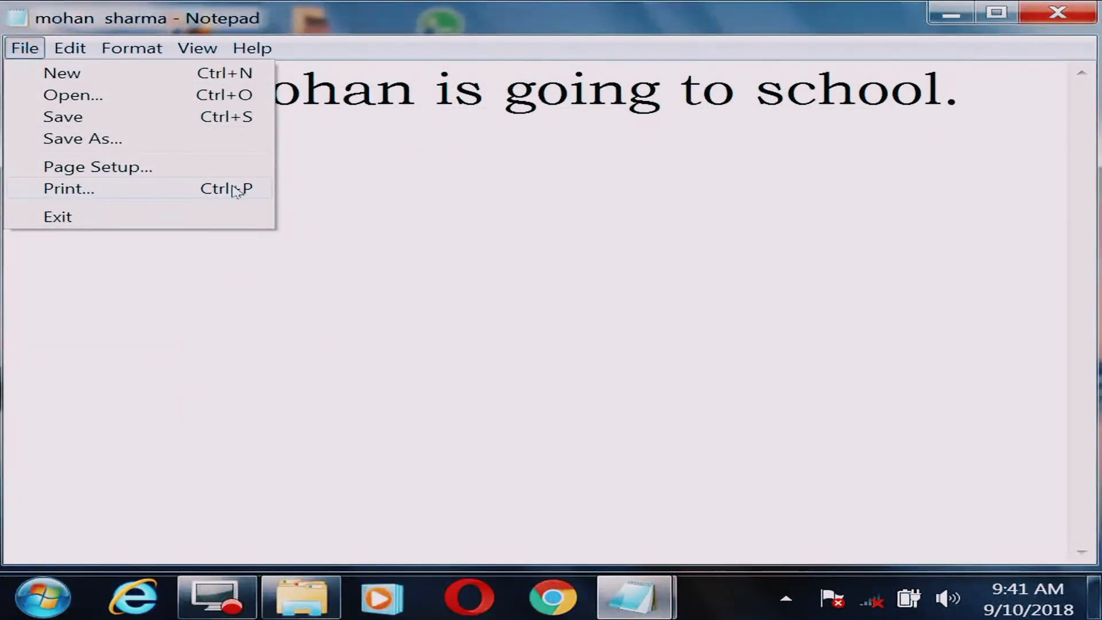
pyautogui.click(147, 197)
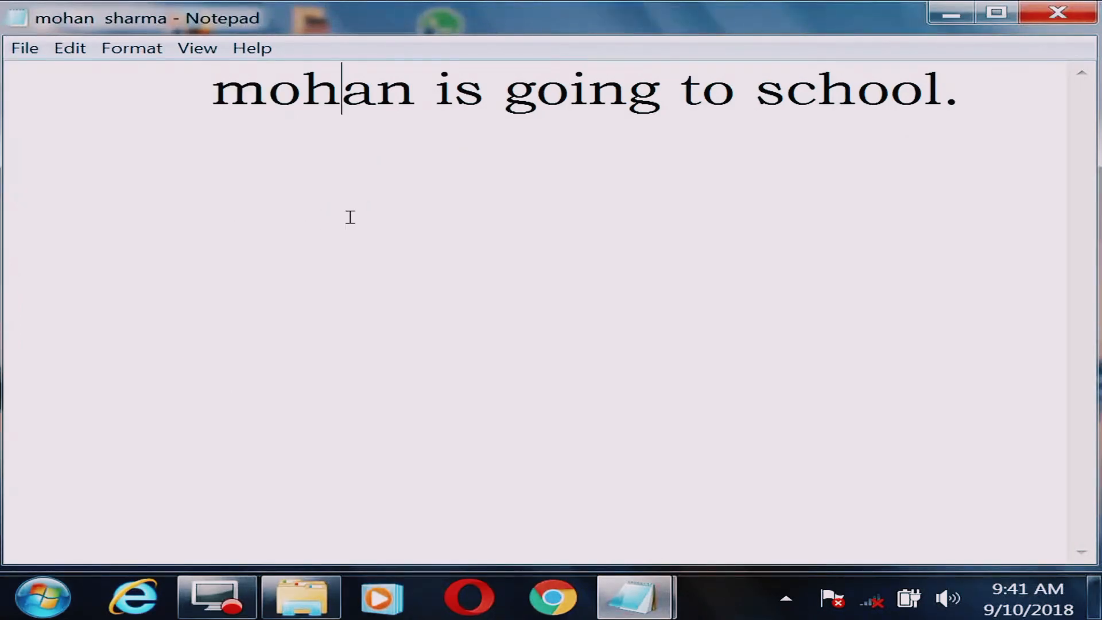
# In the print settings, choose all pages and try to apply 2 copies for the Microsoft XPS Document Writer.
pyautogui.moveTo(297, 42); pyautogui.dragTo(409, 28)
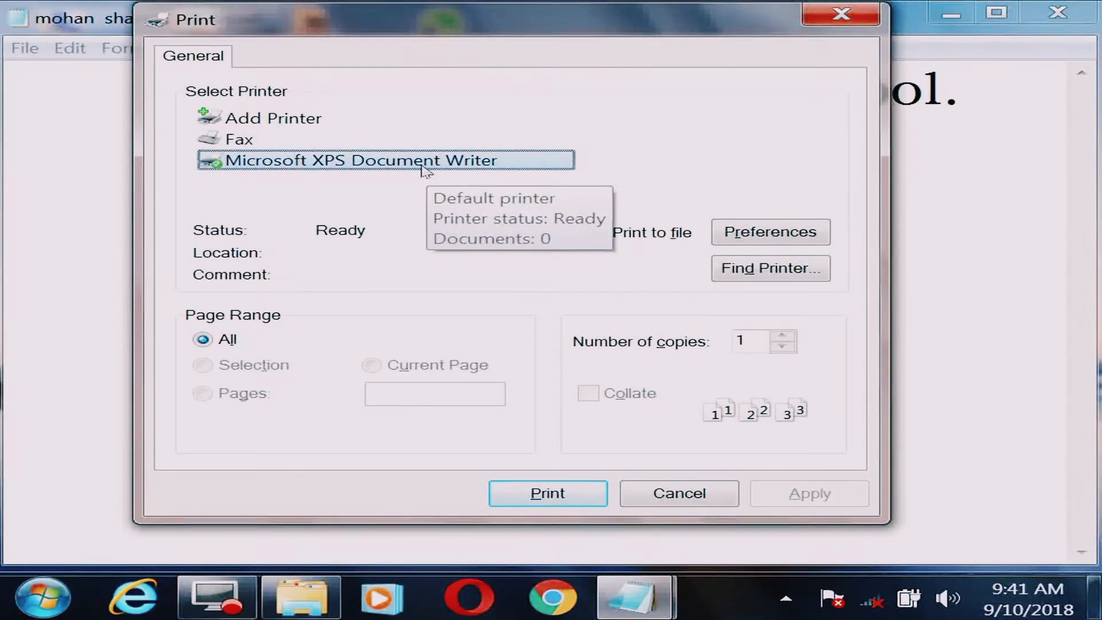
pyautogui.click(228, 341)
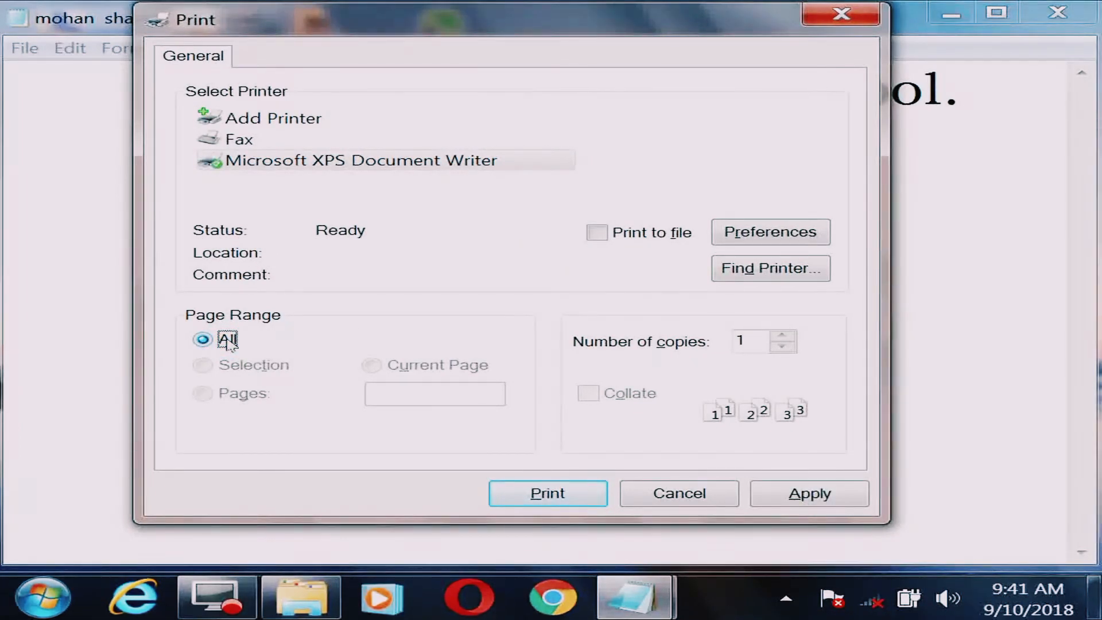
pyautogui.moveTo(760, 340); pyautogui.dragTo(703, 337)
pyautogui.write('2')
pyautogui.click(830, 494)
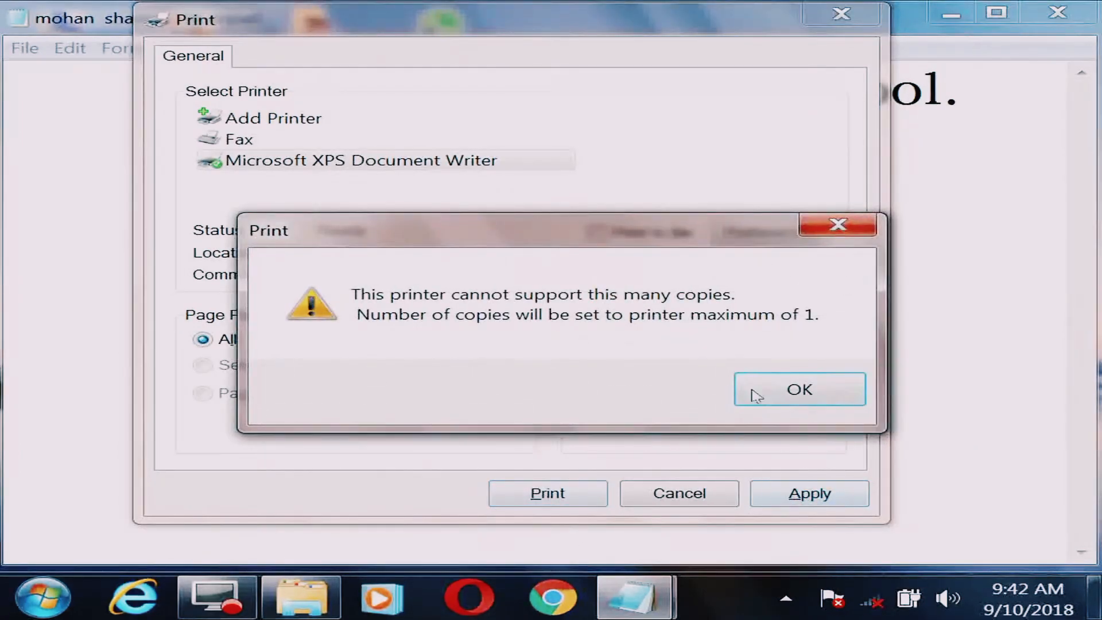
pyautogui.click(763, 394)
# Print the document to an XPS file named ss on the Desktop.
pyautogui.click(524, 495)
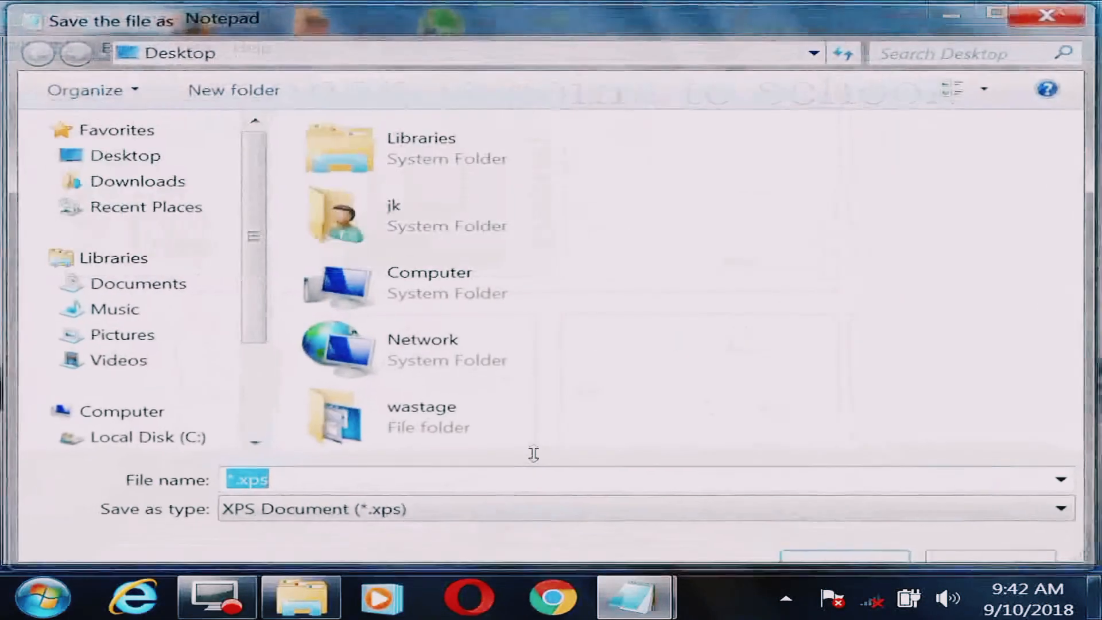
pyautogui.moveTo(275, 486); pyautogui.dragTo(192, 488)
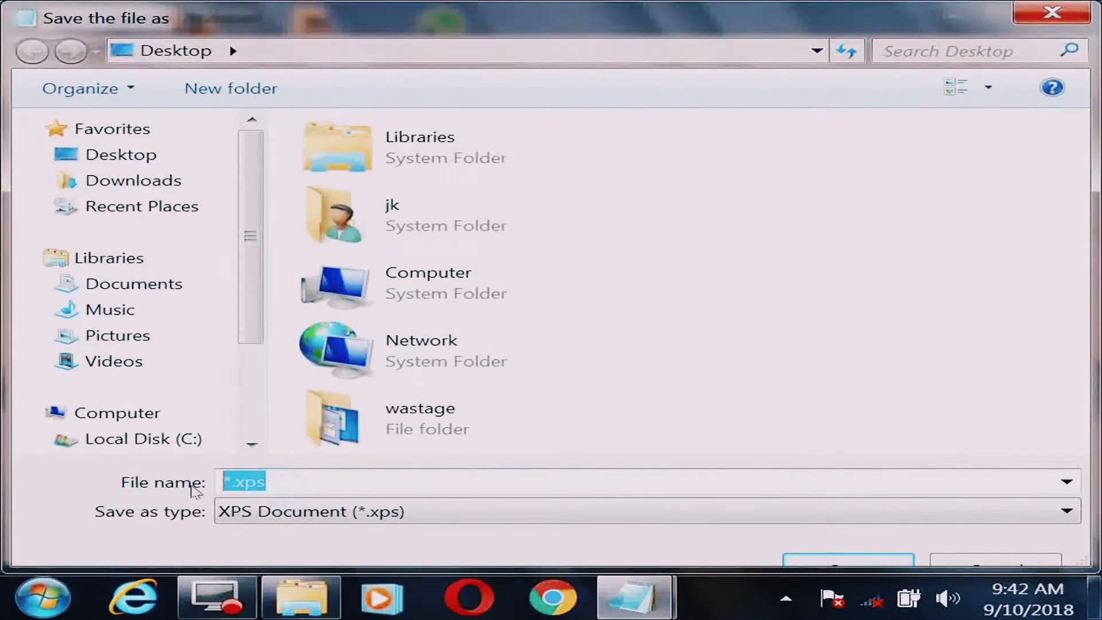
pyautogui.write('ss')
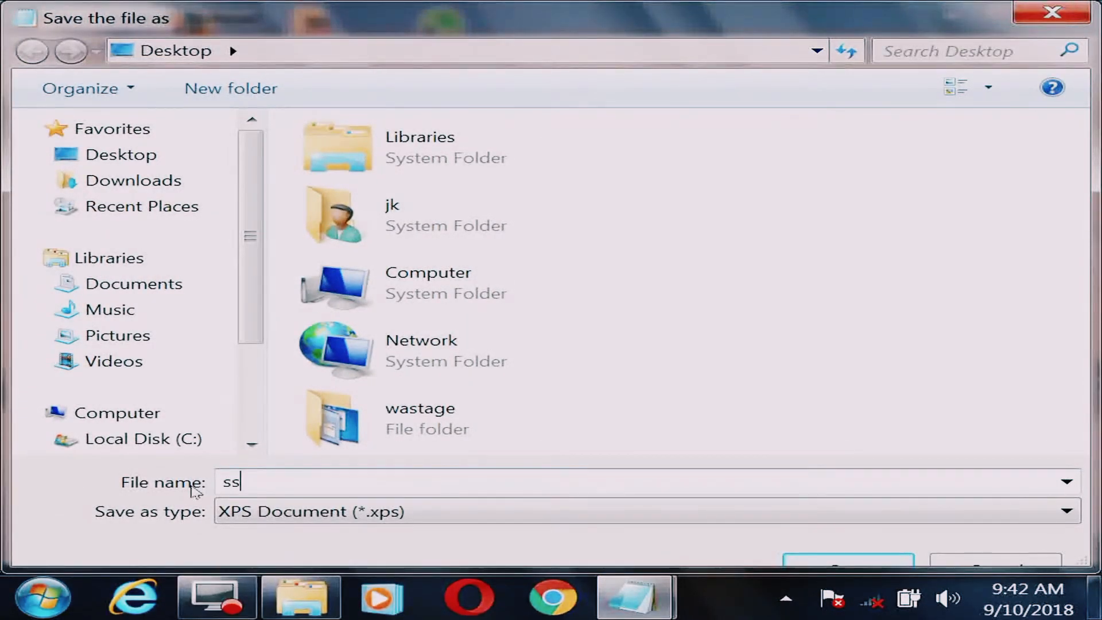
pyautogui.click(814, 563)
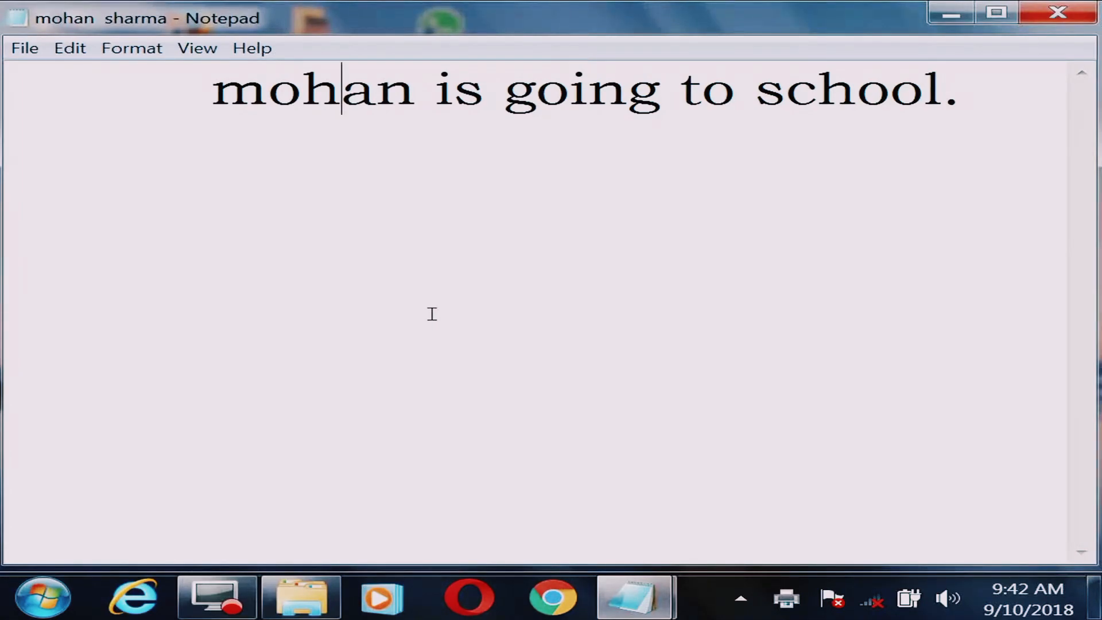
# Exit Notepad to return to the Desktop.
pyautogui.click(31, 53)
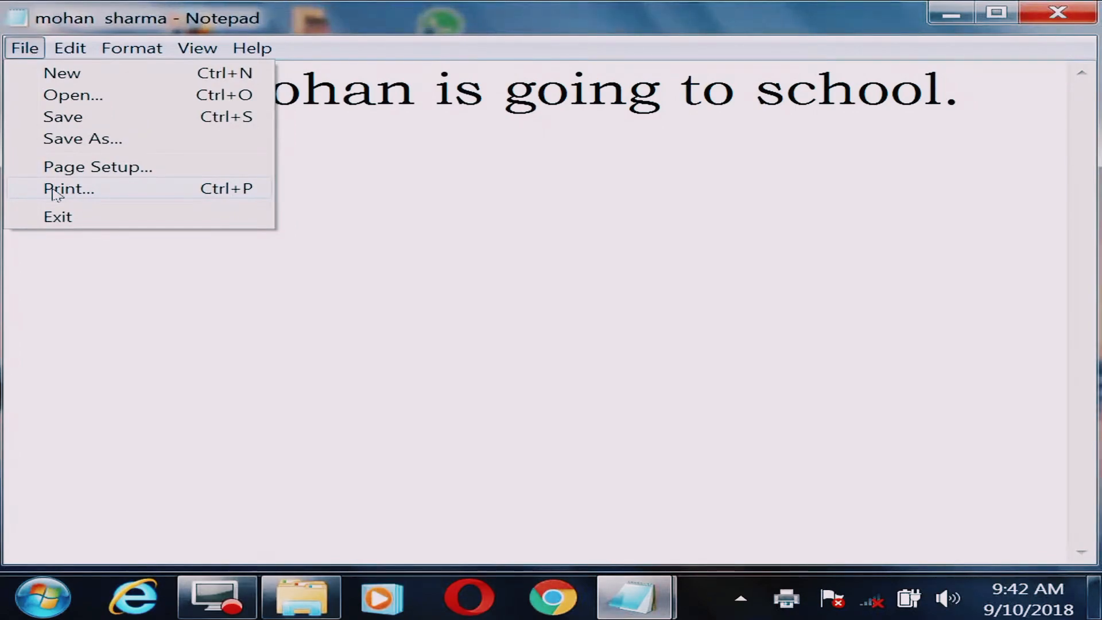
pyautogui.click(74, 221)
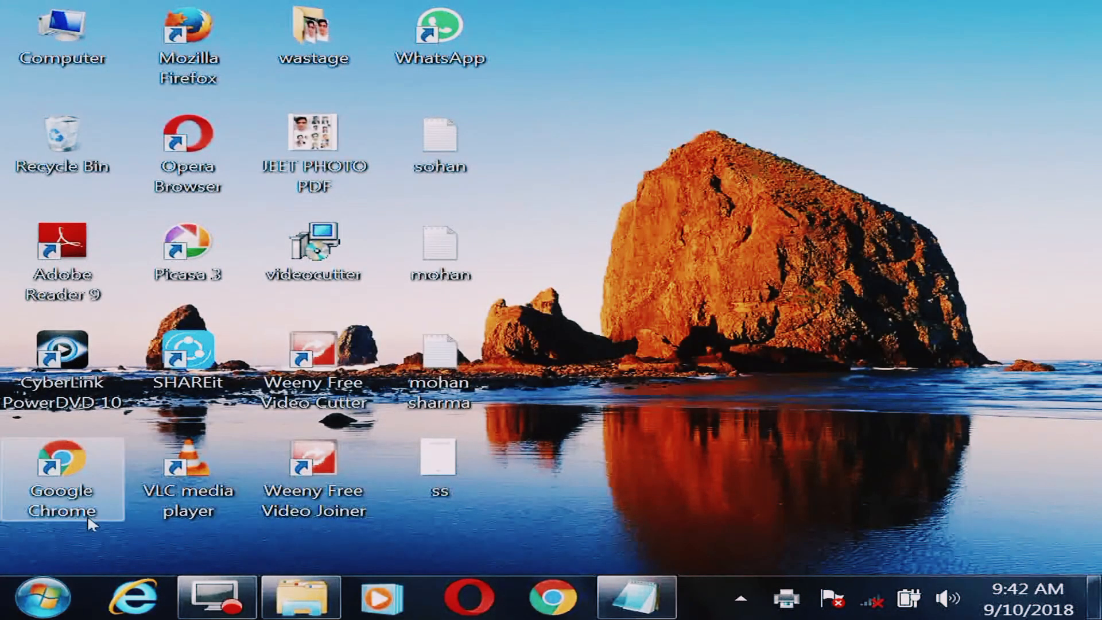
# Open a blank Notepad document and look over its editing commands.
pyautogui.click(43, 597)
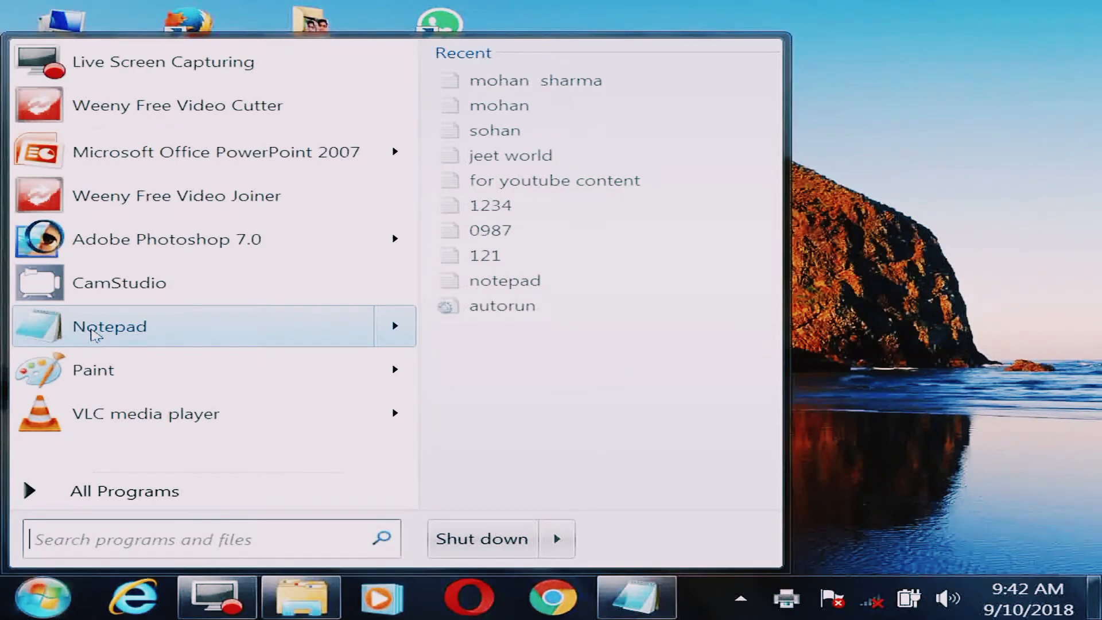
pyautogui.click(95, 330)
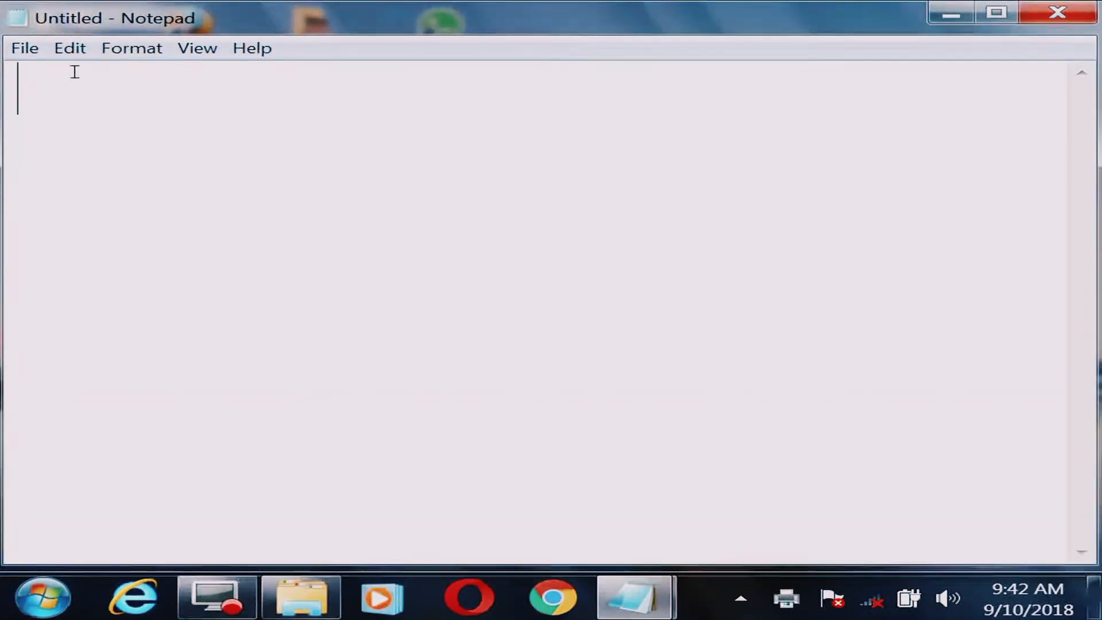
pyautogui.click(65, 51)
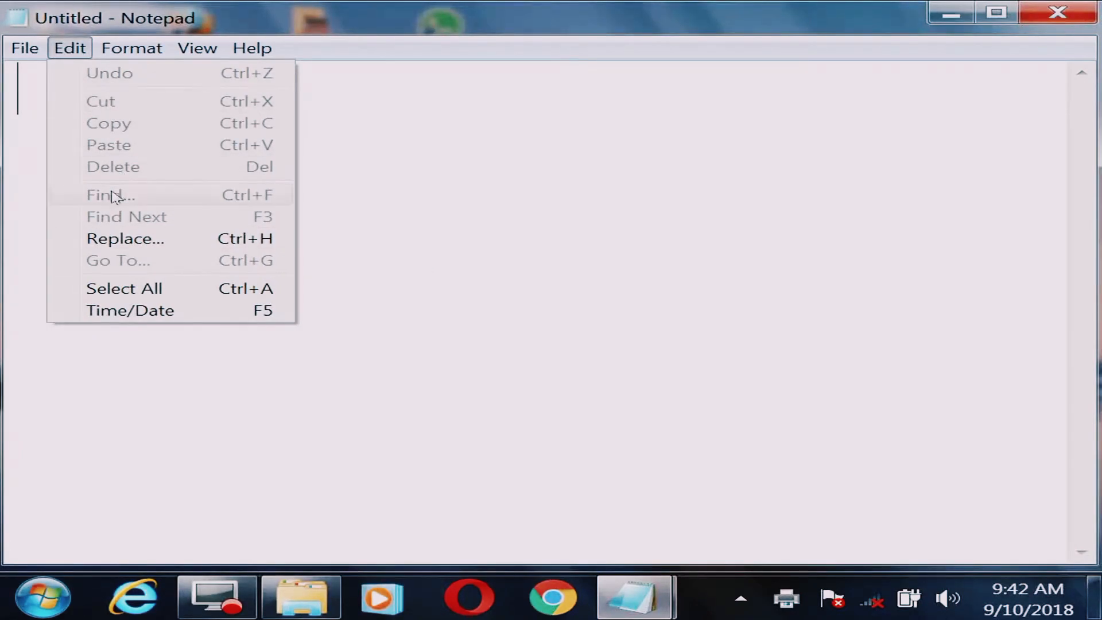
pyautogui.click(690, 278)
pyautogui.click(459, 270)
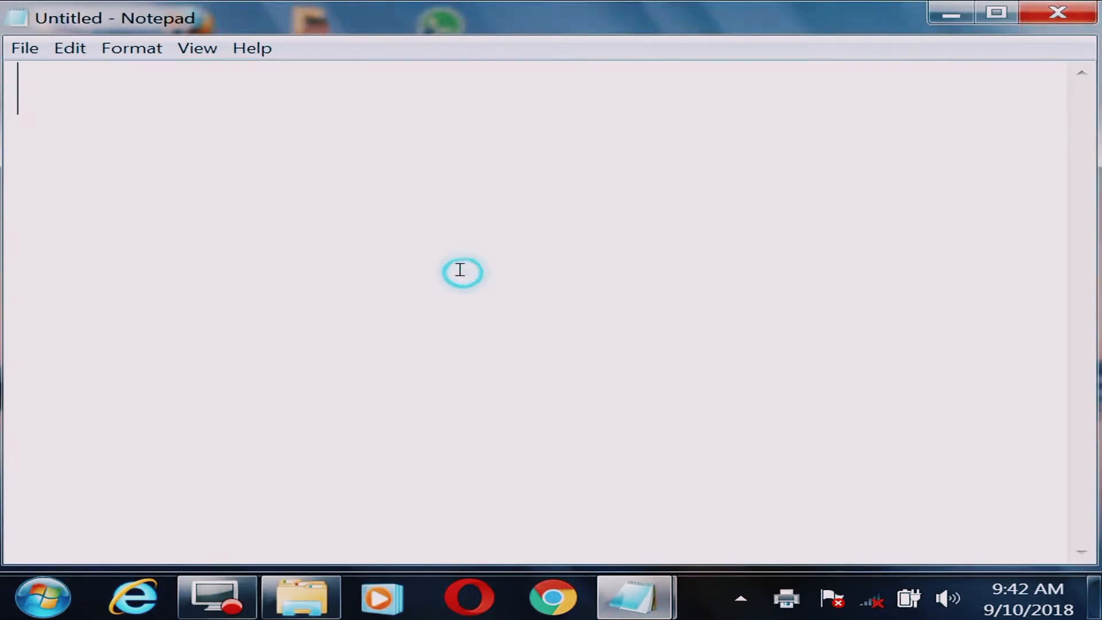
# Enter the text "jeet world" a few lines down in the document, indented toward the middle.
pyautogui.press('Return')
pyautogui.press('Return')
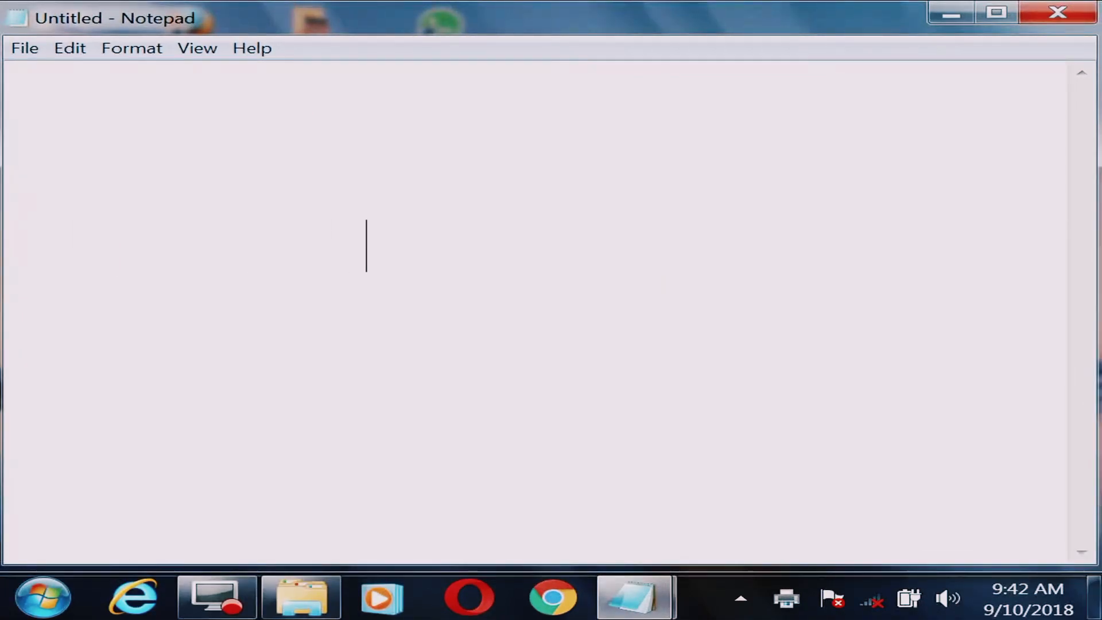
pyautogui.write('jeet ')
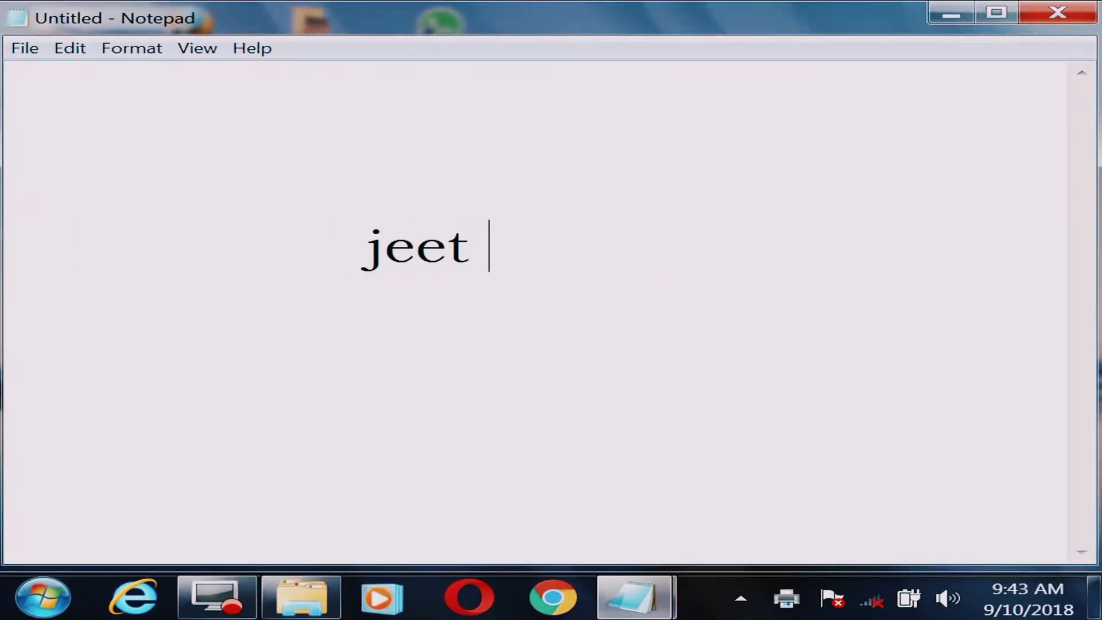
pyautogui.write('world')
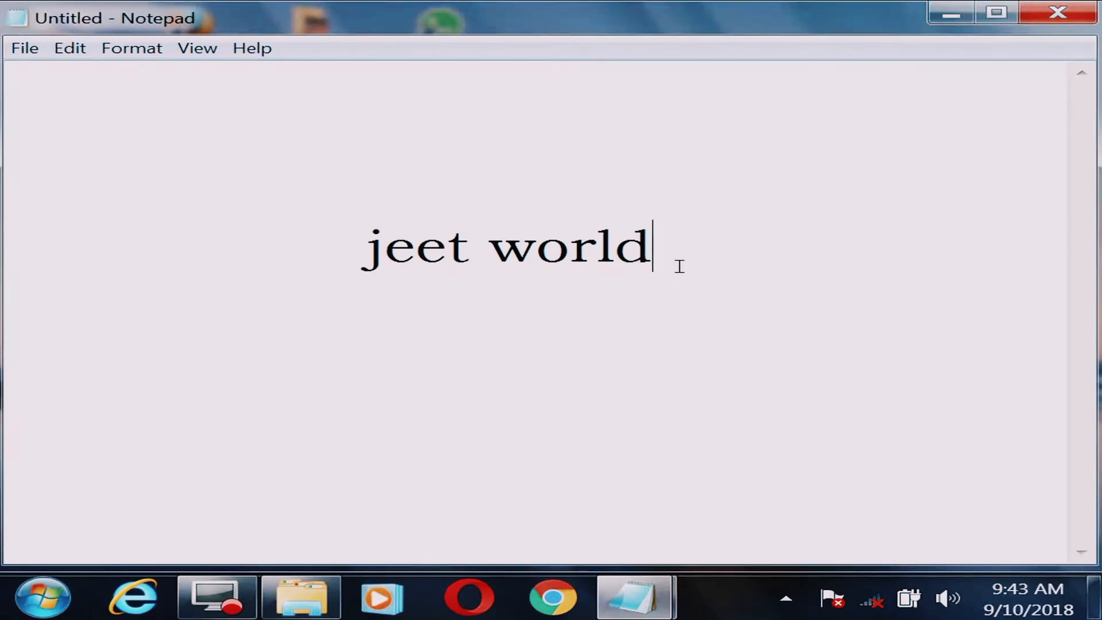
# Add an indented line below "jeet world" consisting of a first name followed by "is a boy.".
pyautogui.press('Return')
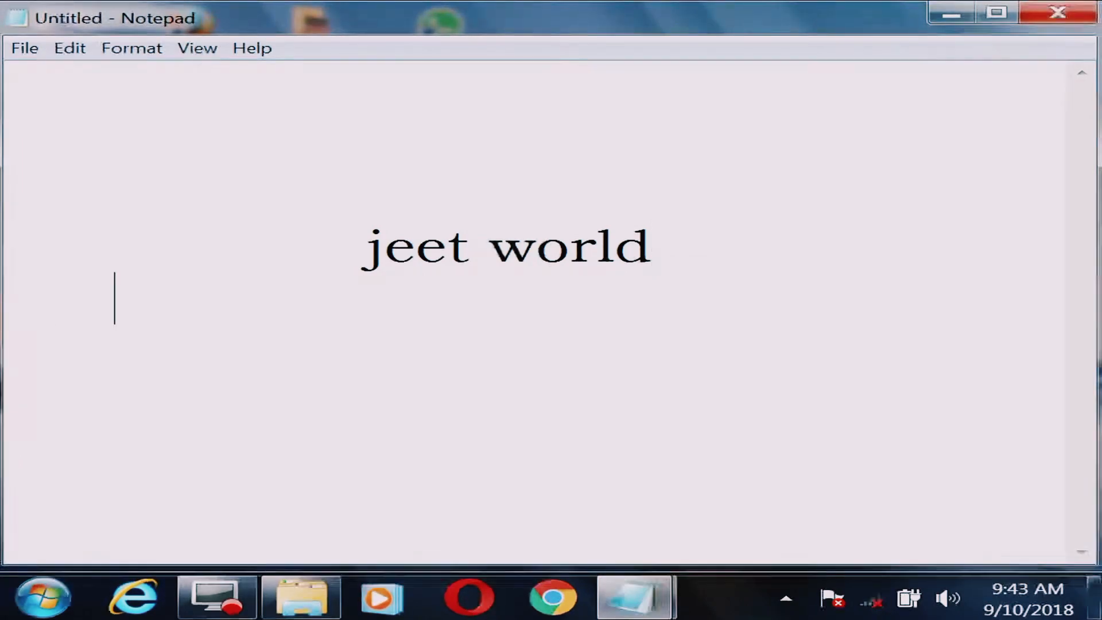
pyautogui.write('m')
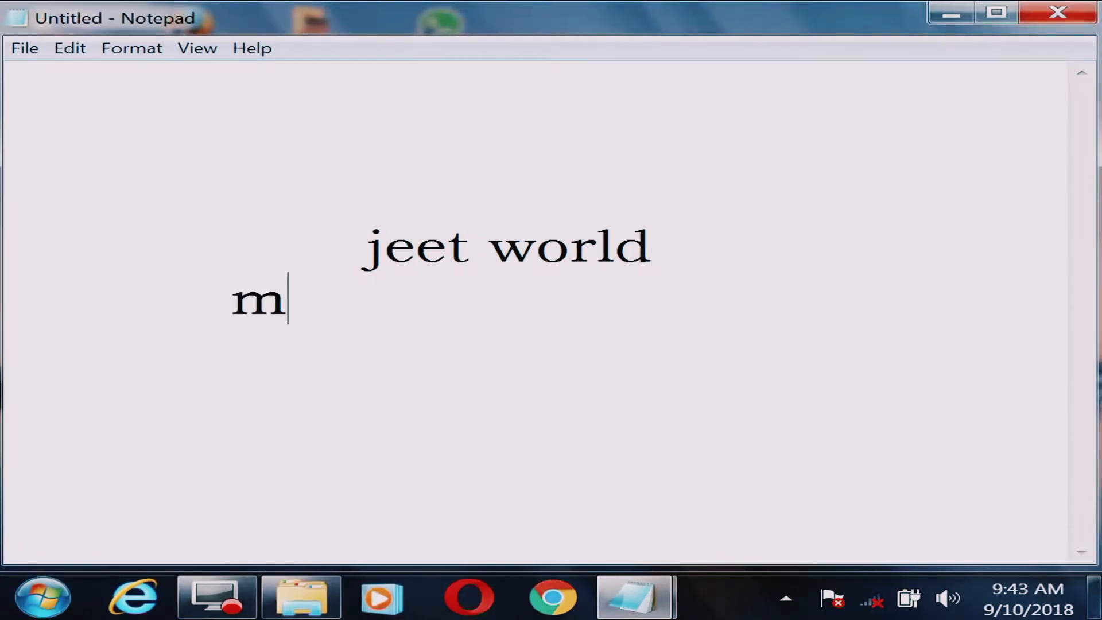
pyautogui.write('ohanis')
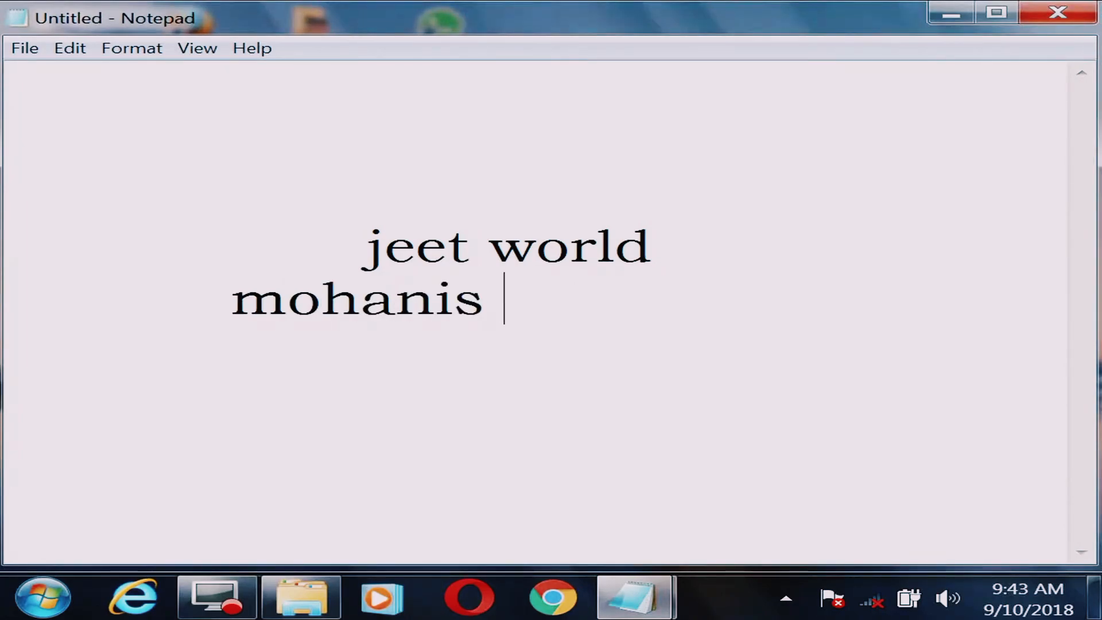
pyautogui.press('Left')
pyautogui.press('Left')
pyautogui.press('Right')
pyautogui.press('Right')
pyautogui.write('a boy')
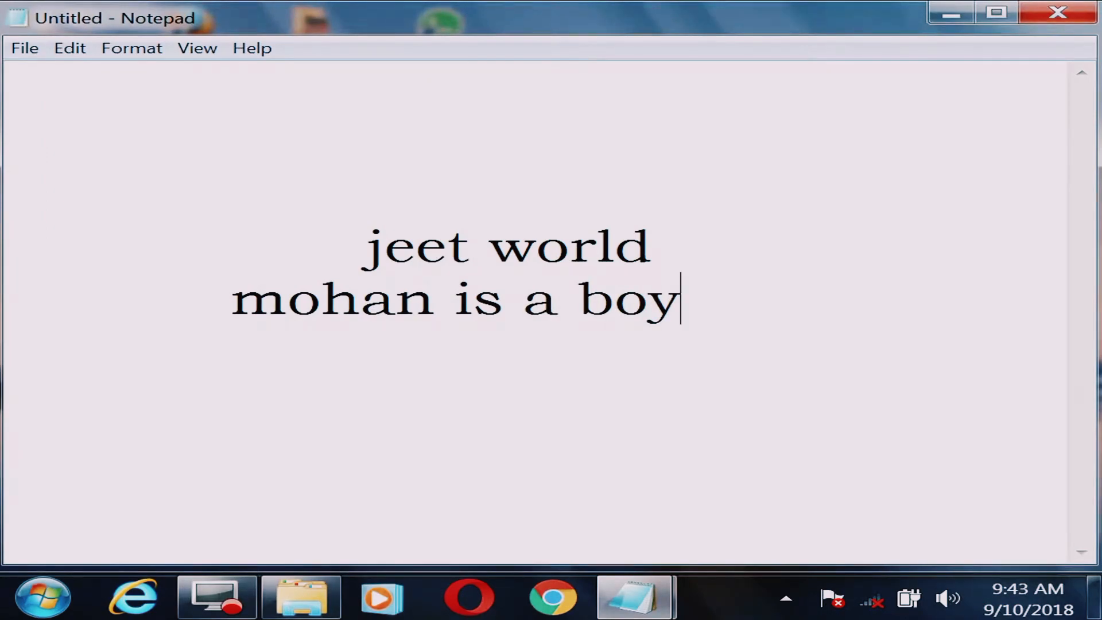
pyautogui.write('.')
# Undo the entry of "a boy." and repeat Undo to restore and remove the words alternately, ending with them removed.
pyautogui.click(75, 49)
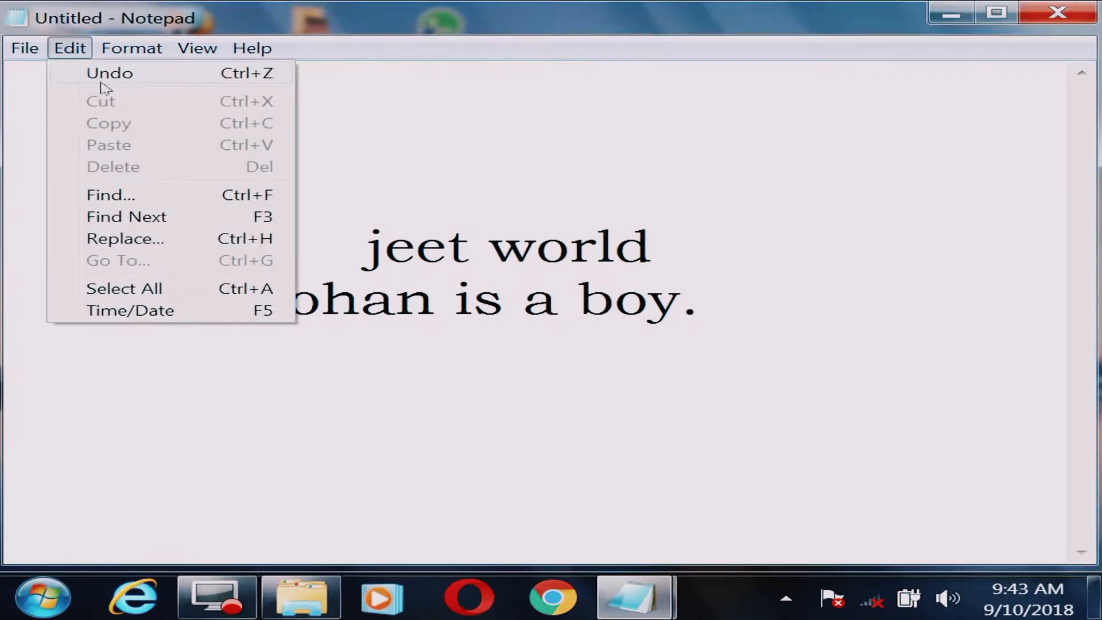
pyautogui.click(109, 76)
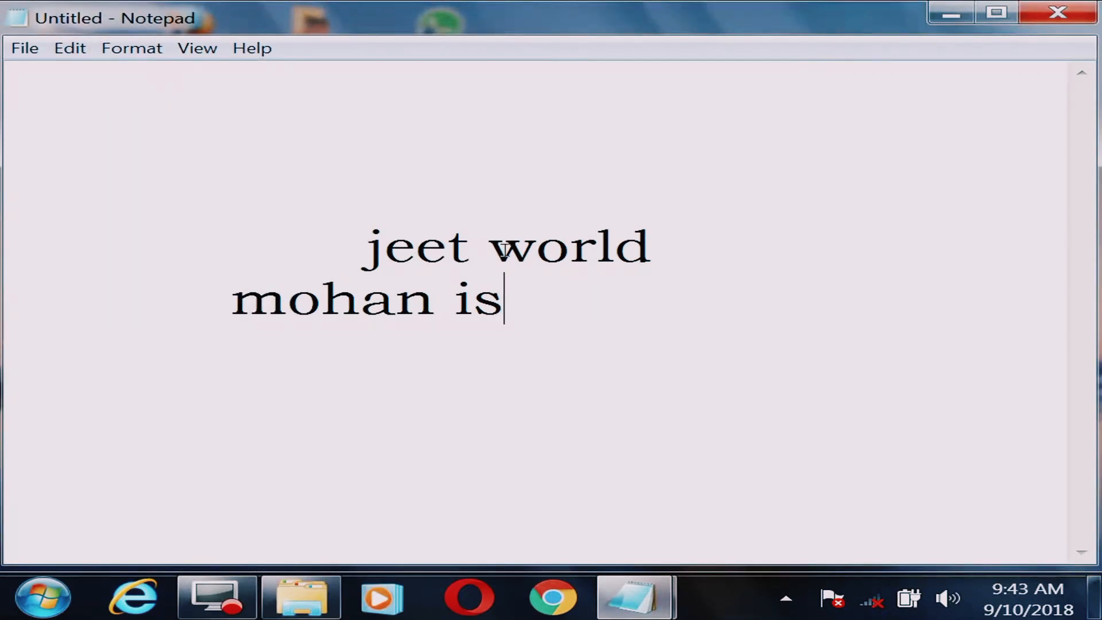
pyautogui.click(69, 50)
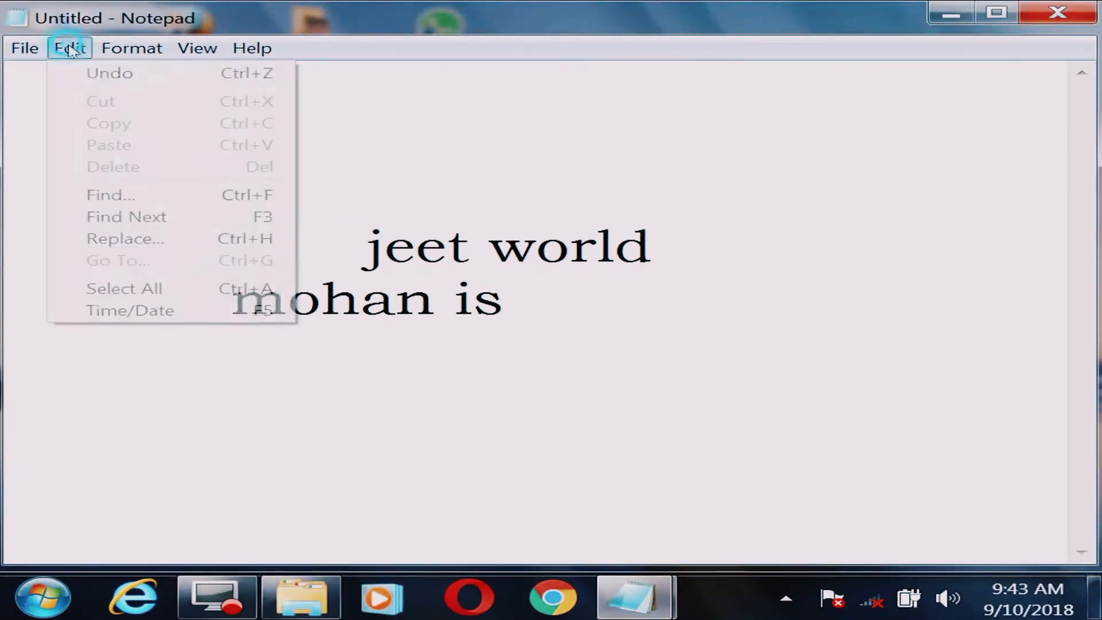
pyautogui.click(85, 70)
pyautogui.click(70, 50)
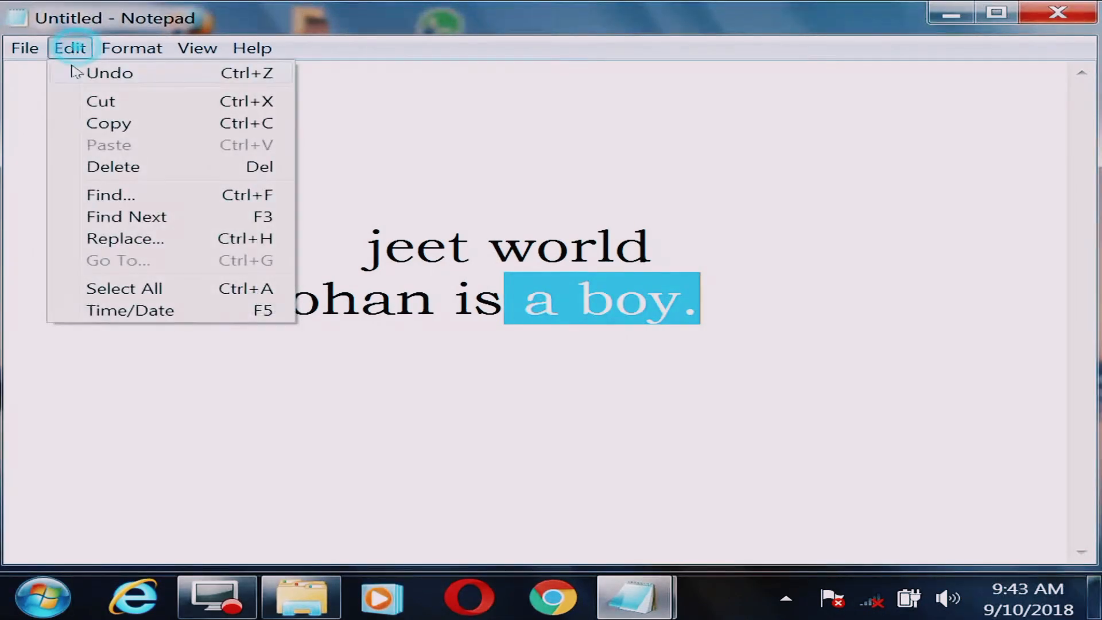
pyautogui.click(70, 70)
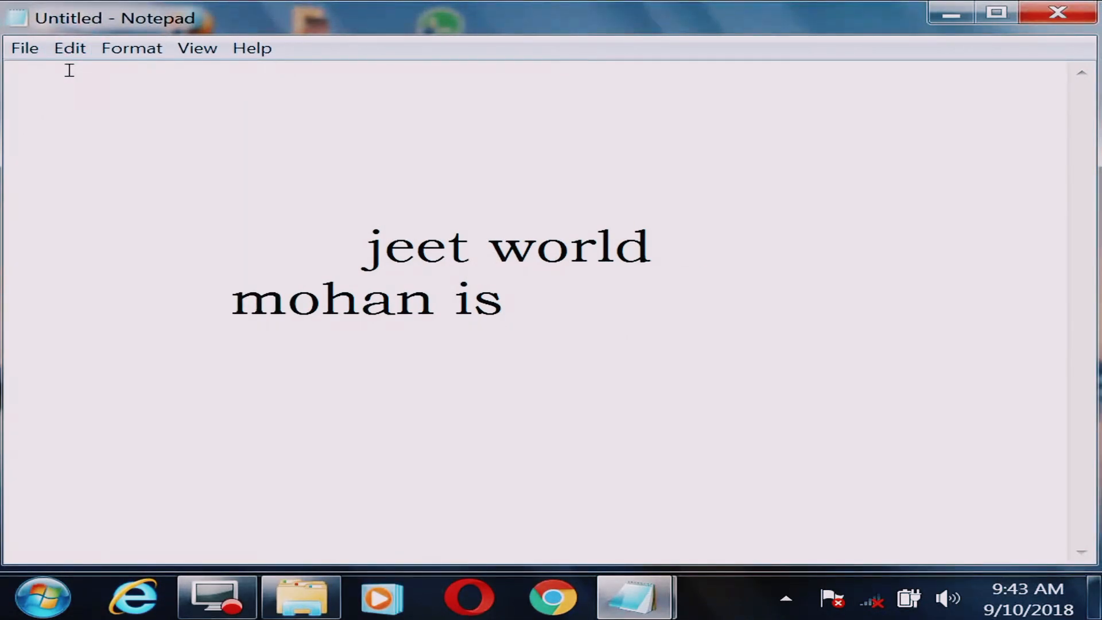
pyautogui.click(69, 49)
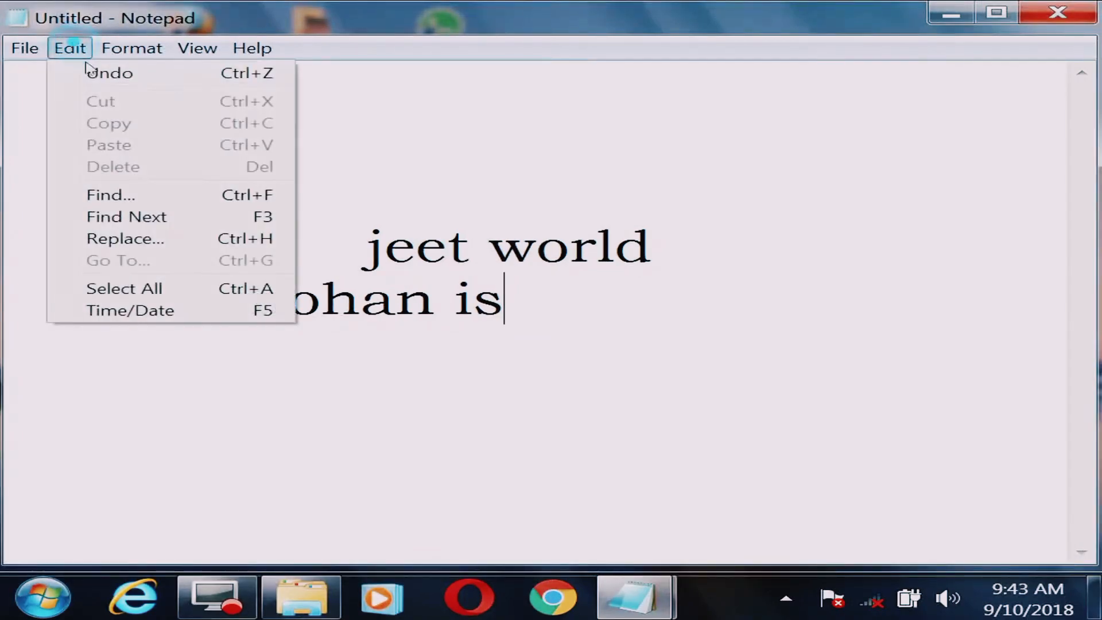
pyautogui.click(87, 71)
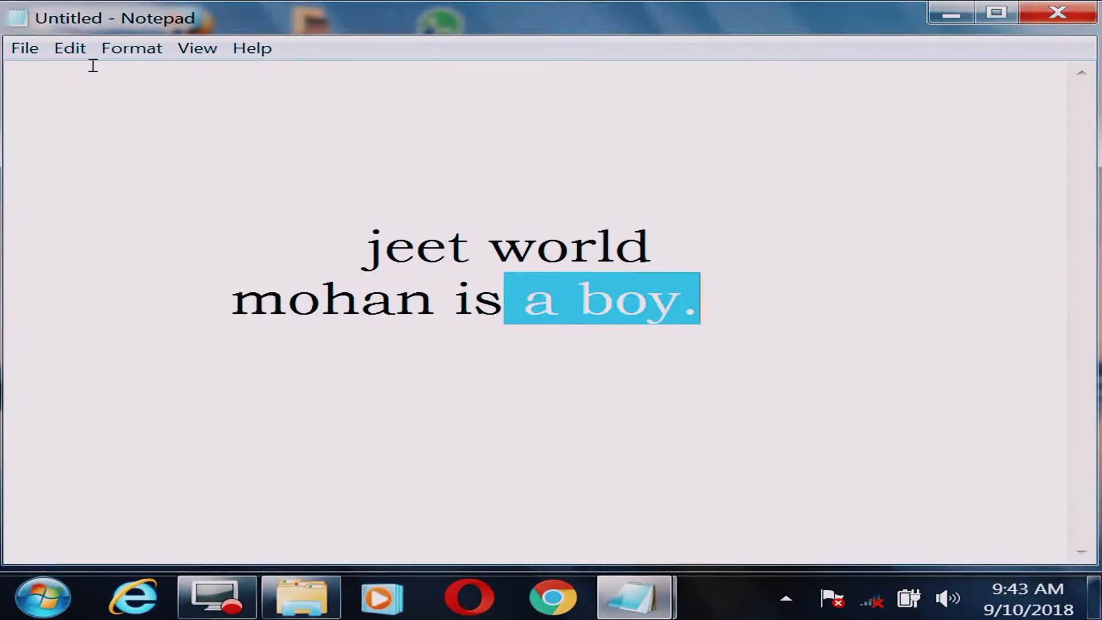
pyautogui.click(80, 50)
pyautogui.click(86, 70)
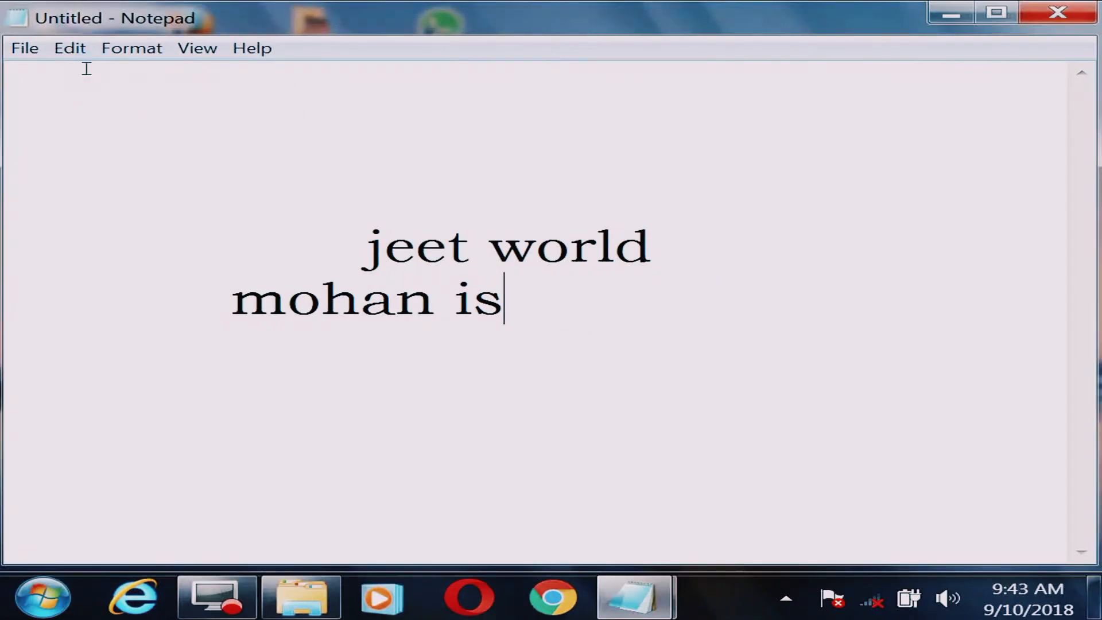
# Delete both lines of text together and undo the deletion.
pyautogui.click(365, 247)
pyautogui.keyDown('shift'); pyautogui.click(706, 360); pyautogui.keyUp('shift')
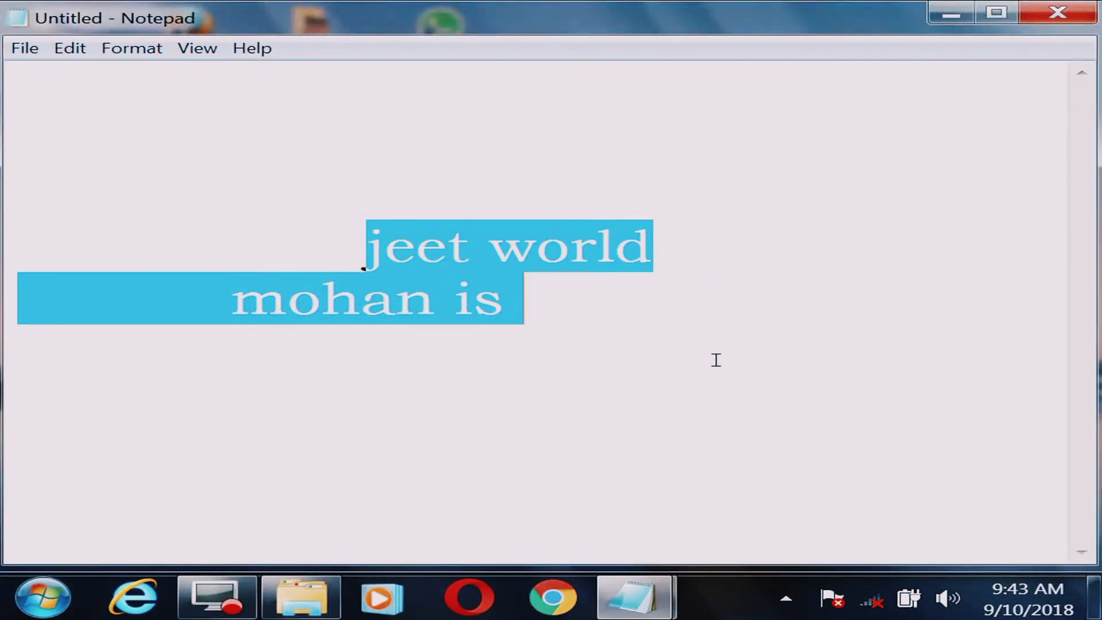
pyautogui.press('Delete')
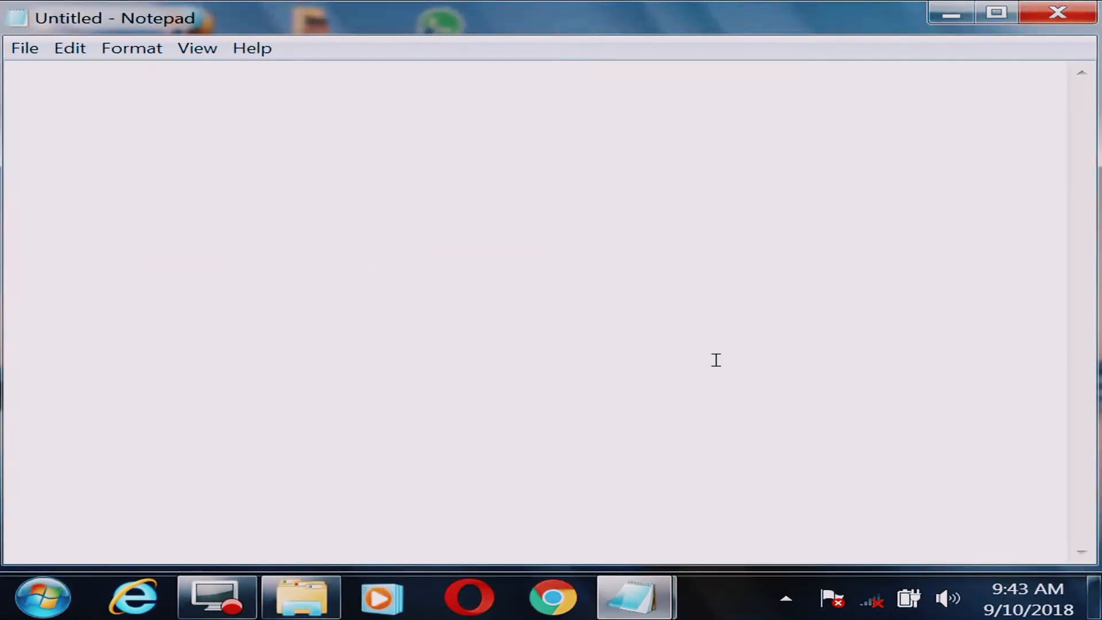
pyautogui.click(71, 50)
pyautogui.click(95, 72)
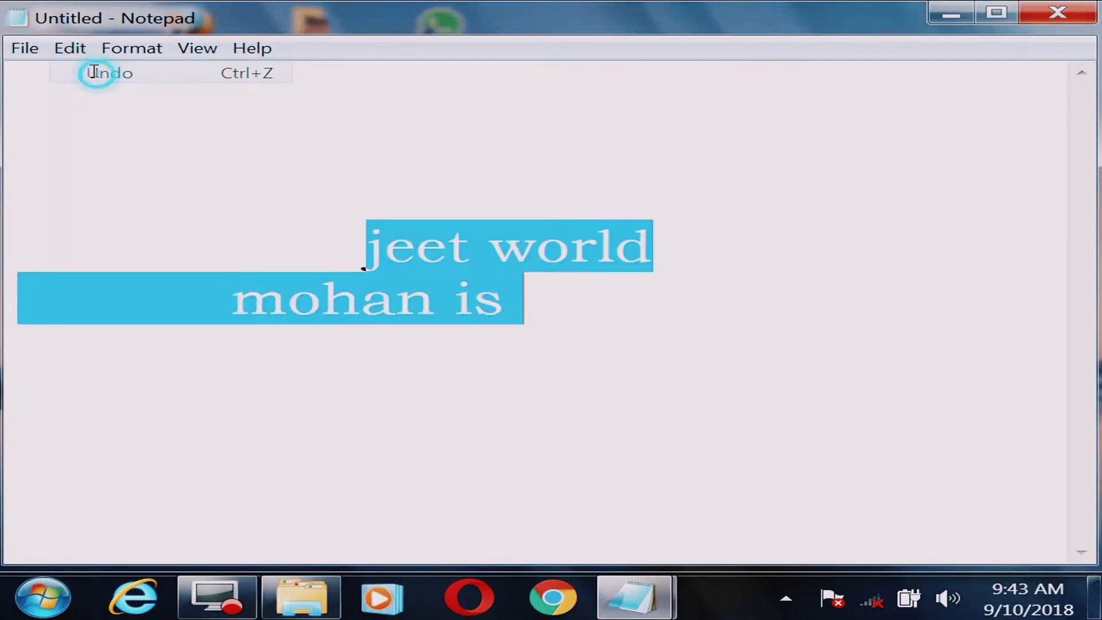
pyautogui.click(551, 366)
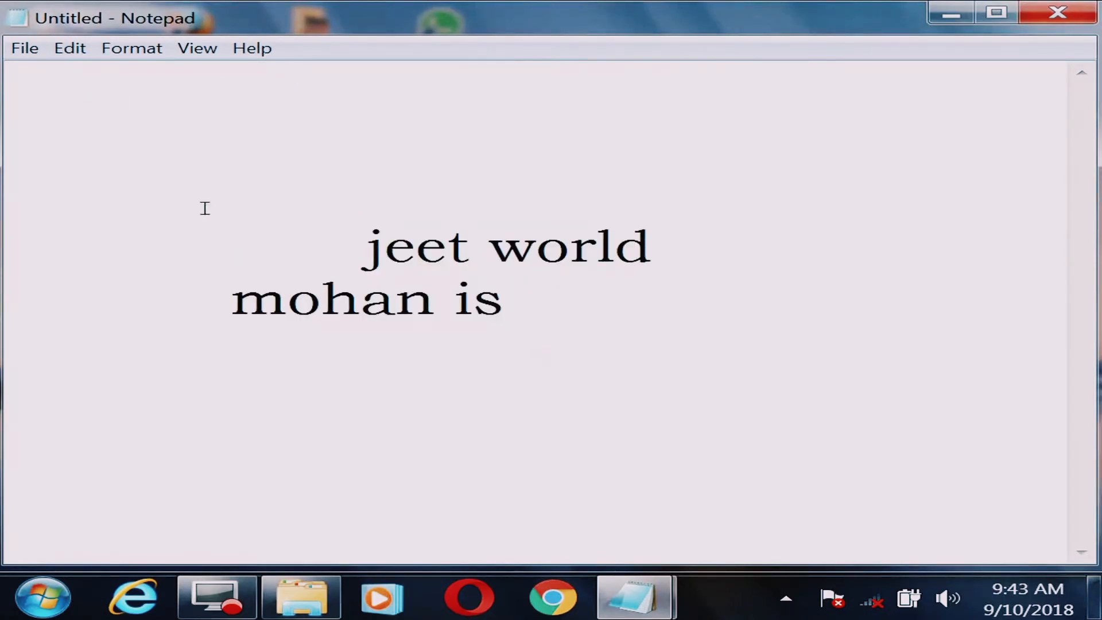
# Cut the words "jeet world" from the upper text line.
pyautogui.click(69, 50)
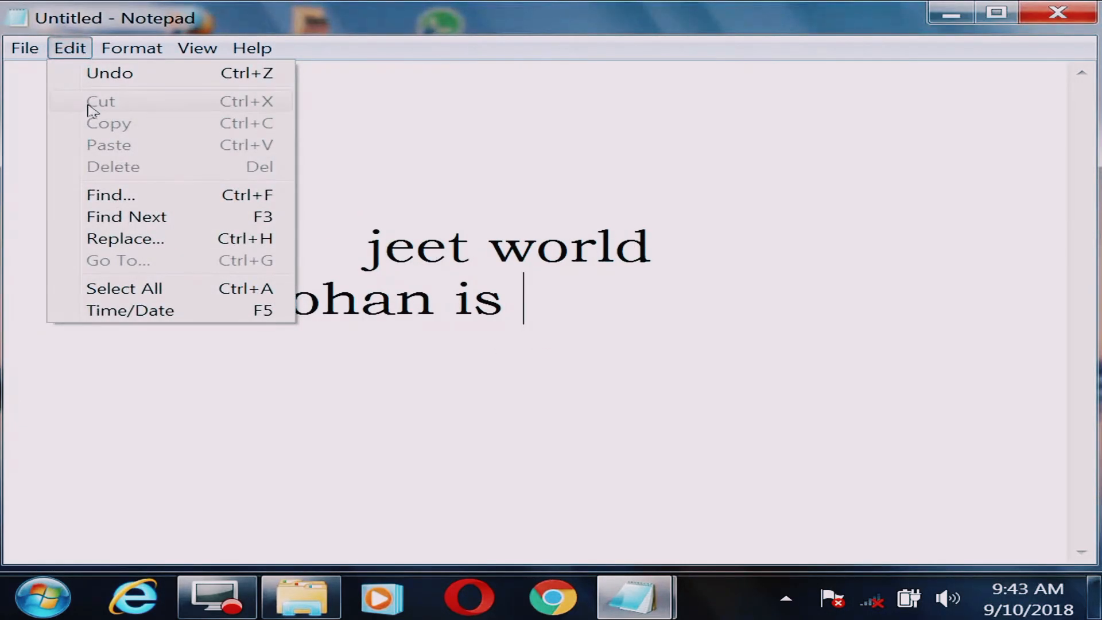
pyautogui.click(379, 349)
pyautogui.moveTo(362, 241); pyautogui.dragTo(673, 257)
pyautogui.hotkey('ctrl', 'c')
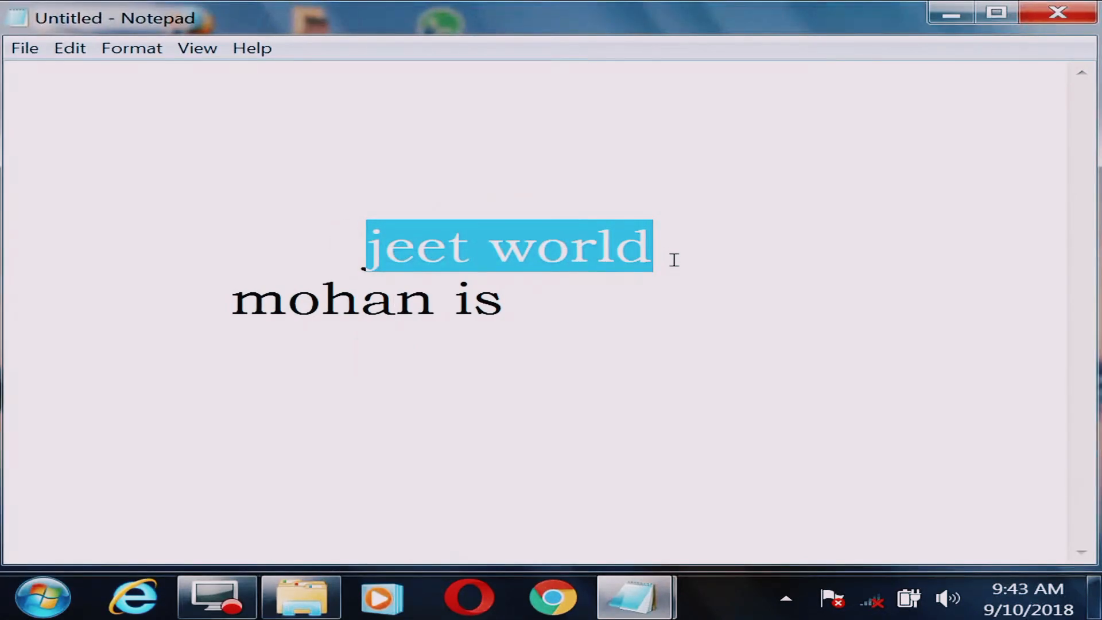
pyautogui.click(69, 51)
pyautogui.click(103, 102)
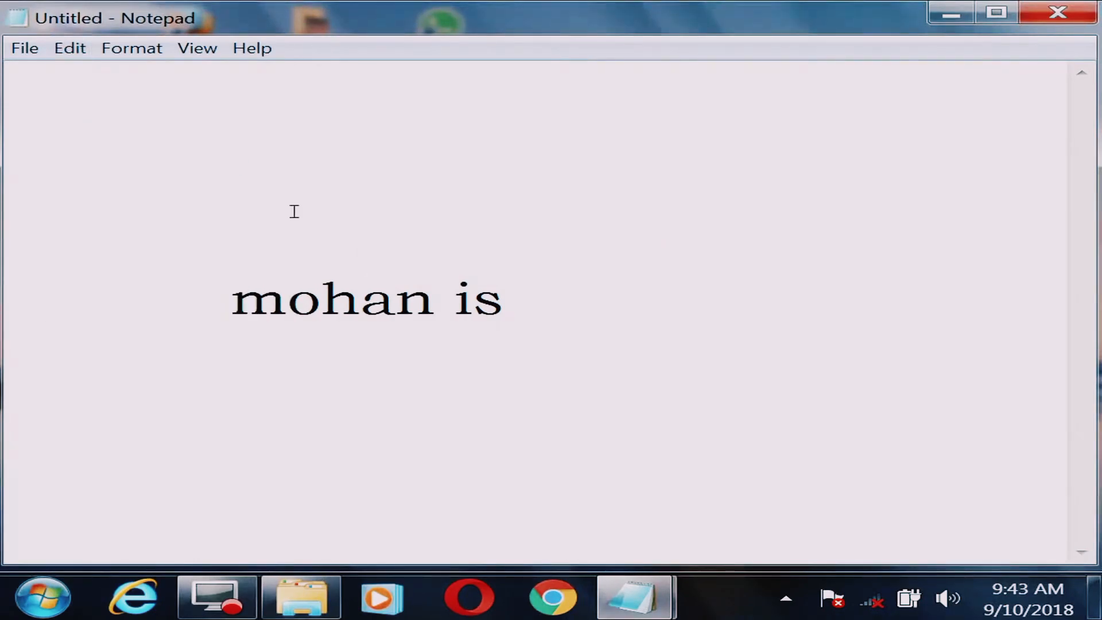
# Paste "jeet world" two lines below the remaining text and once more farther along the same line.
pyautogui.click(535, 302)
pyautogui.press('Return')
pyautogui.press('Return')
pyautogui.click(76, 50)
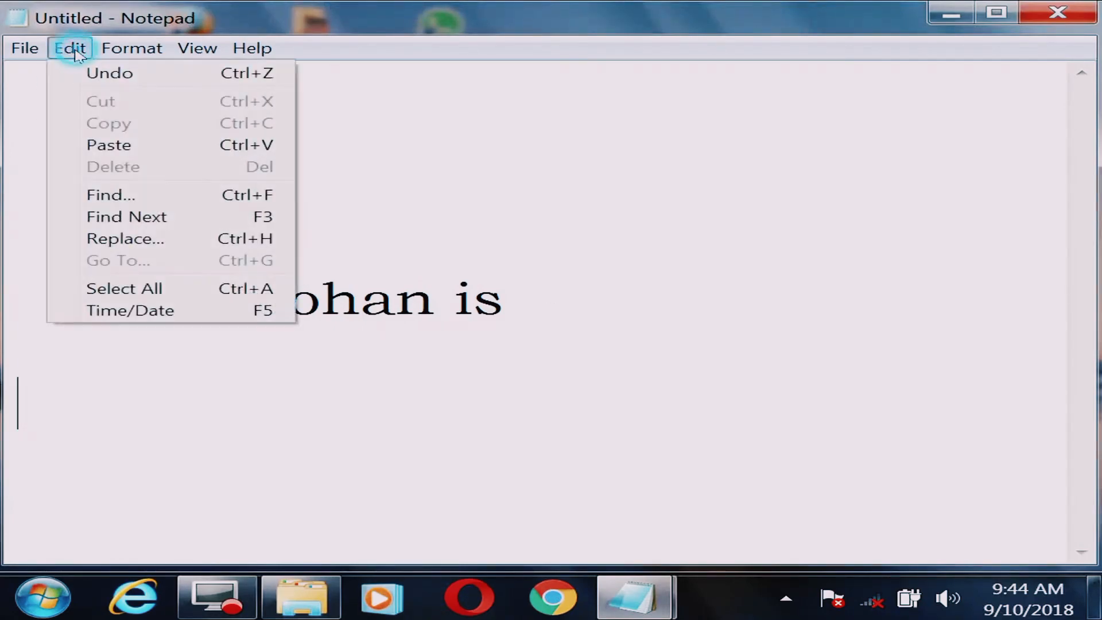
pyautogui.click(81, 142)
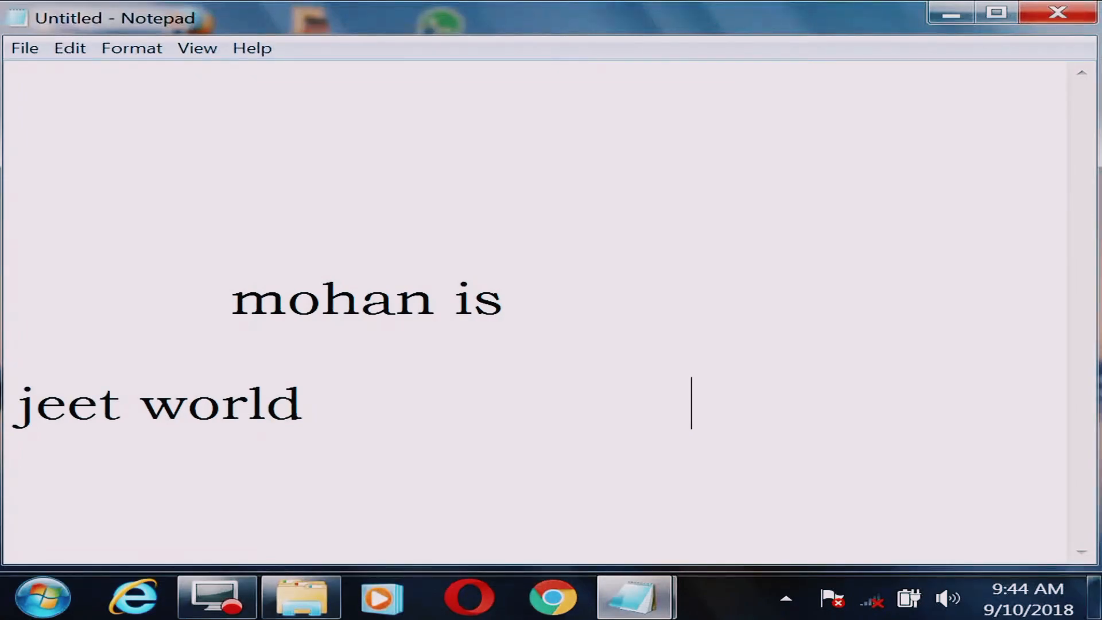
pyautogui.click(70, 48)
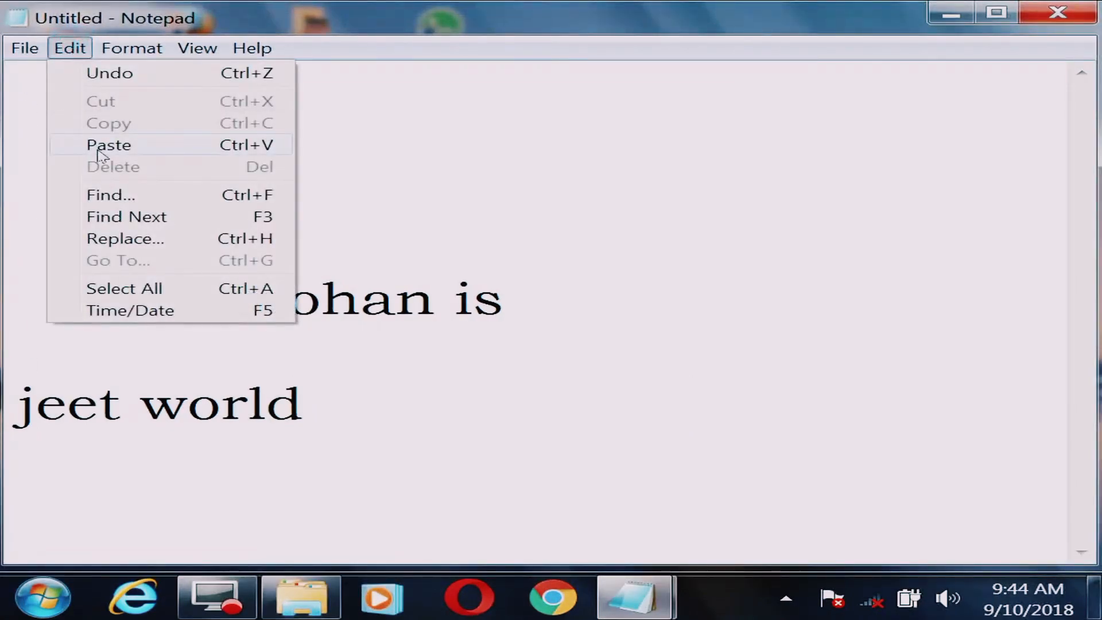
pyautogui.click(96, 146)
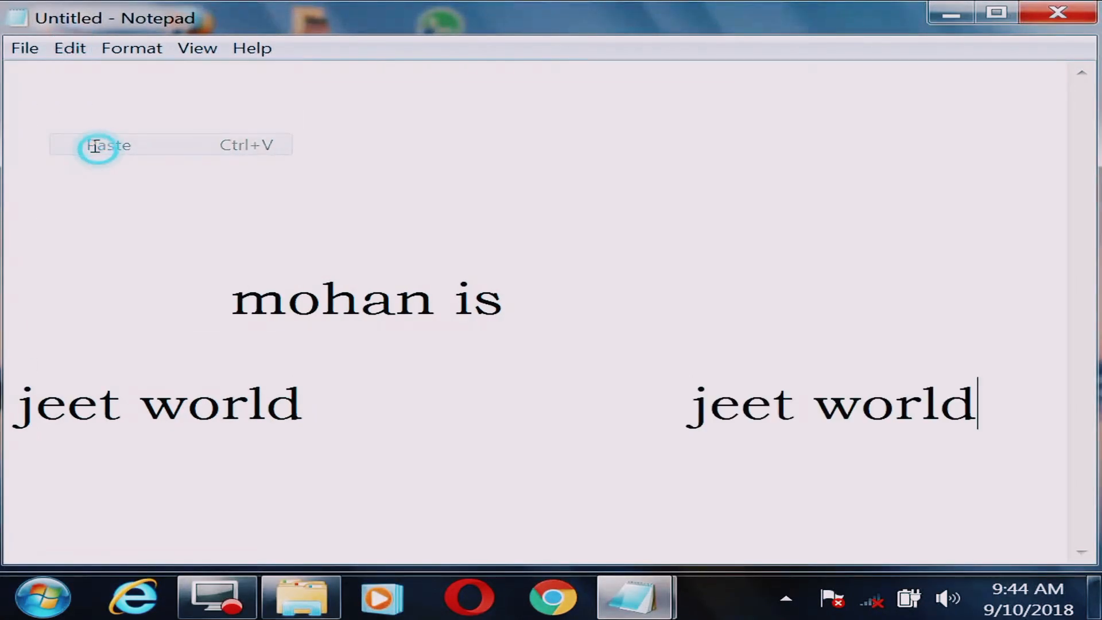
pyautogui.click(68, 48)
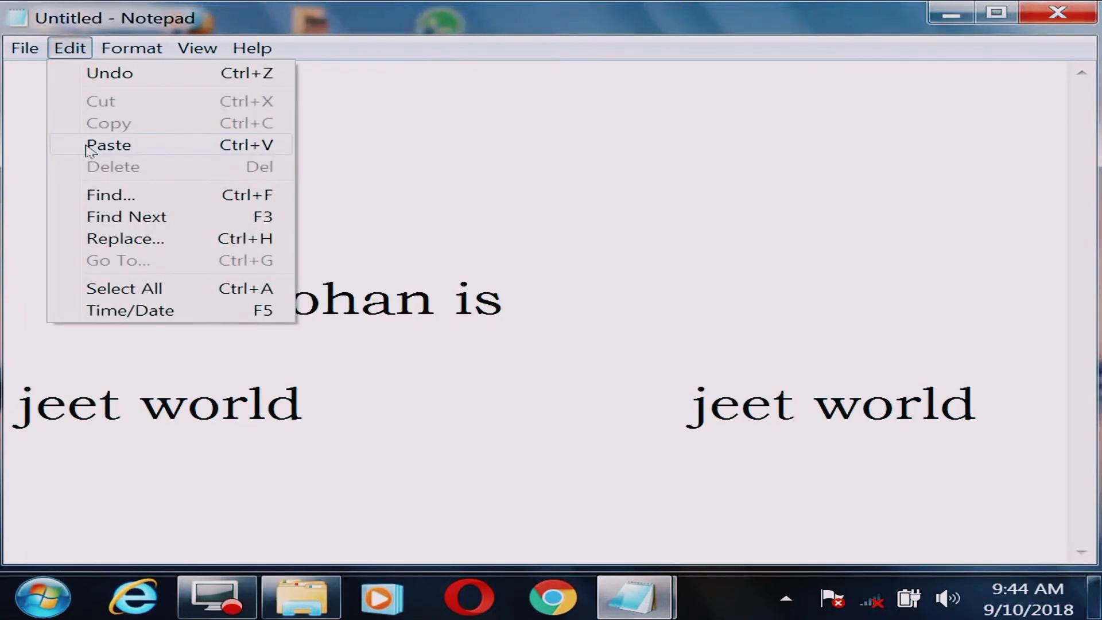
pyautogui.click(526, 326)
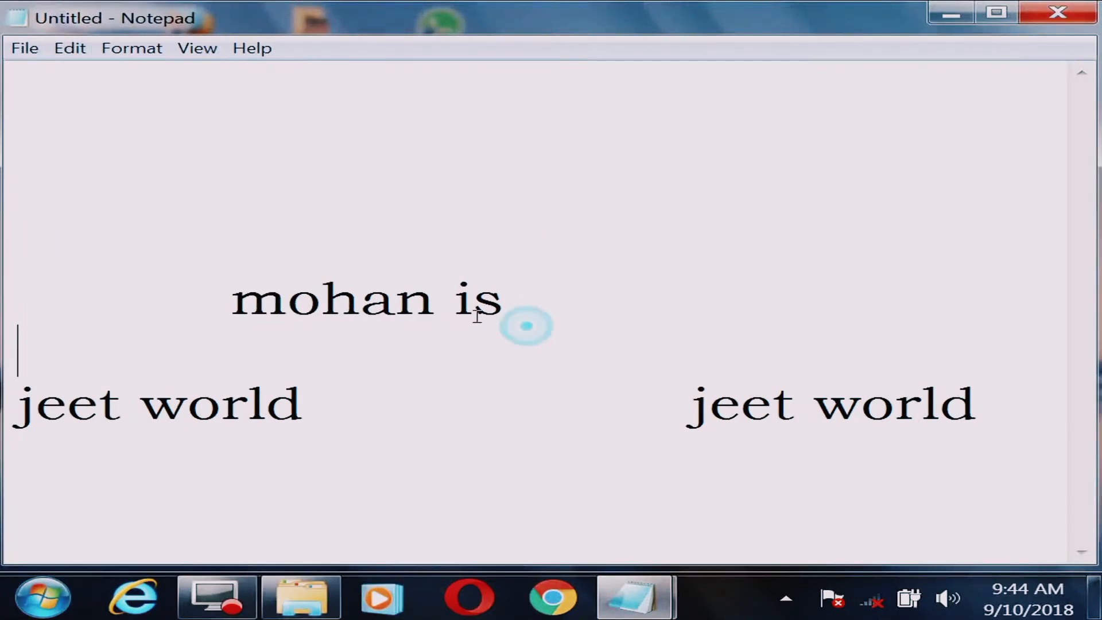
# Copy the word "is" and paste it repeatedly until the upper line contains it five times in a row.
pyautogui.doubleClick(459, 295)
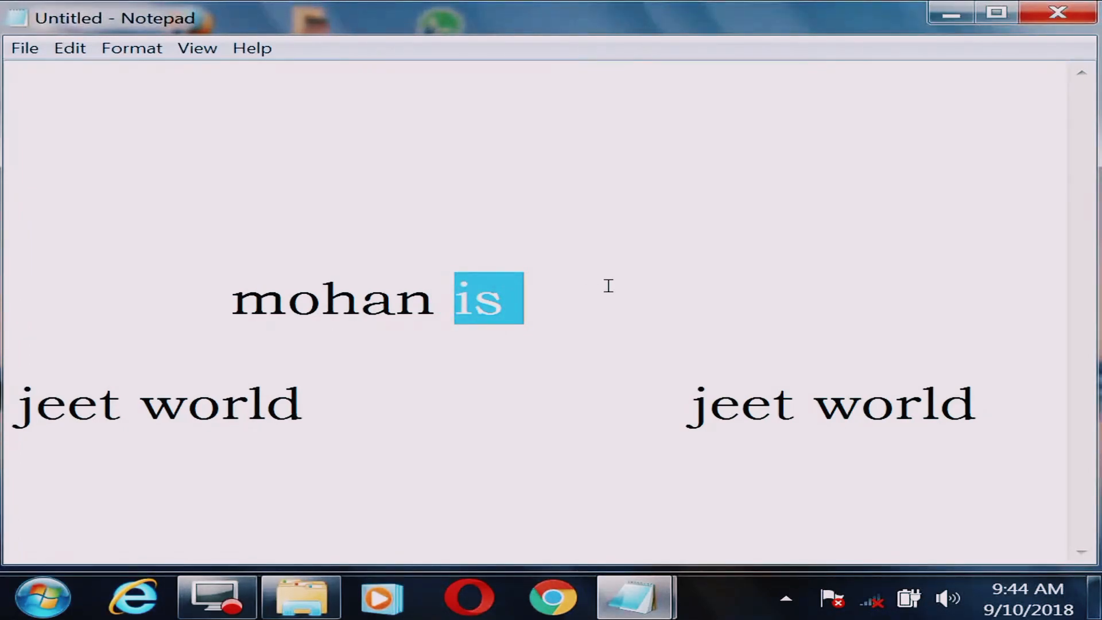
pyautogui.hotkey('ctrl', 'v')
pyautogui.hotkey('ctrl', 'v')
pyautogui.hotkey('ctrl', 'v')
pyautogui.hotkey('ctrl', 'v')
pyautogui.hotkey('ctrl', 'v')
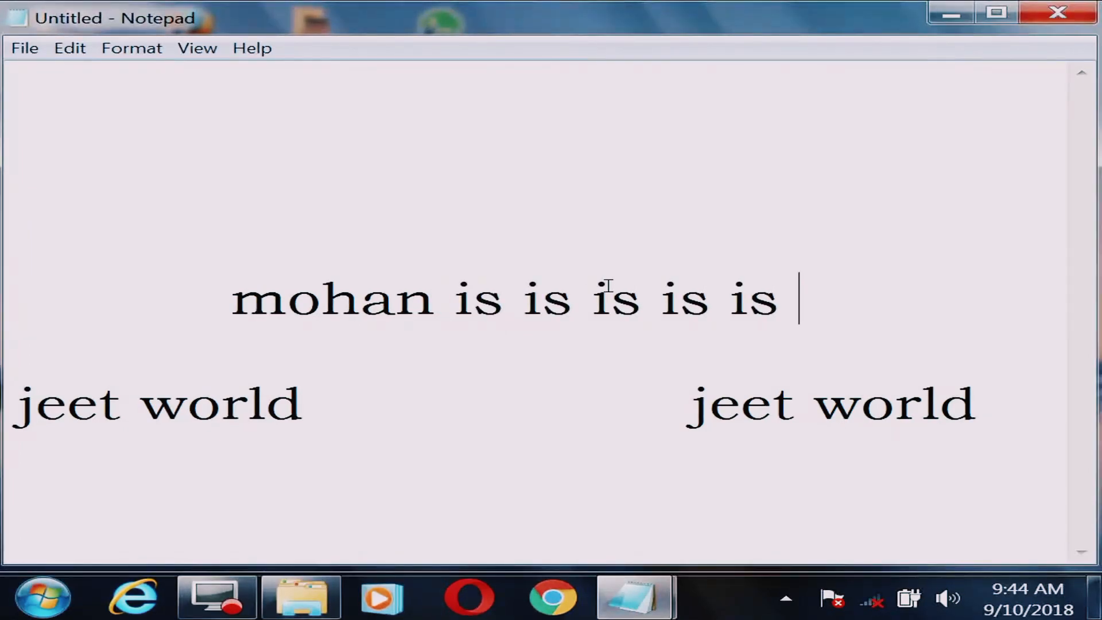
pyautogui.click(475, 425)
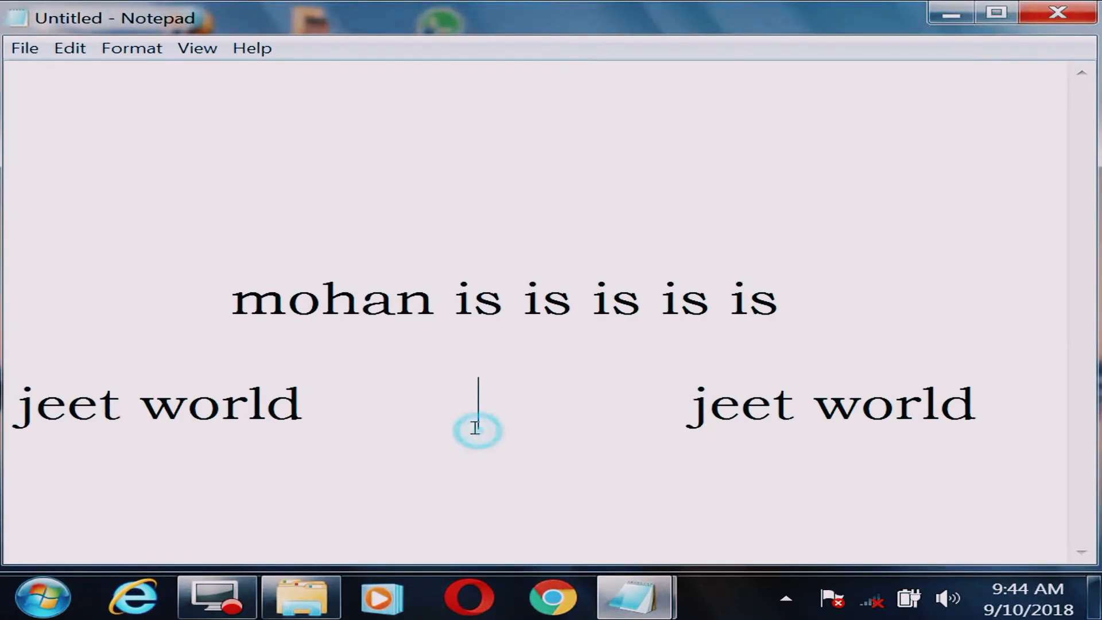
# Paste the copied "is" into the gap between the two phrases on the lower line.
pyautogui.write('is')
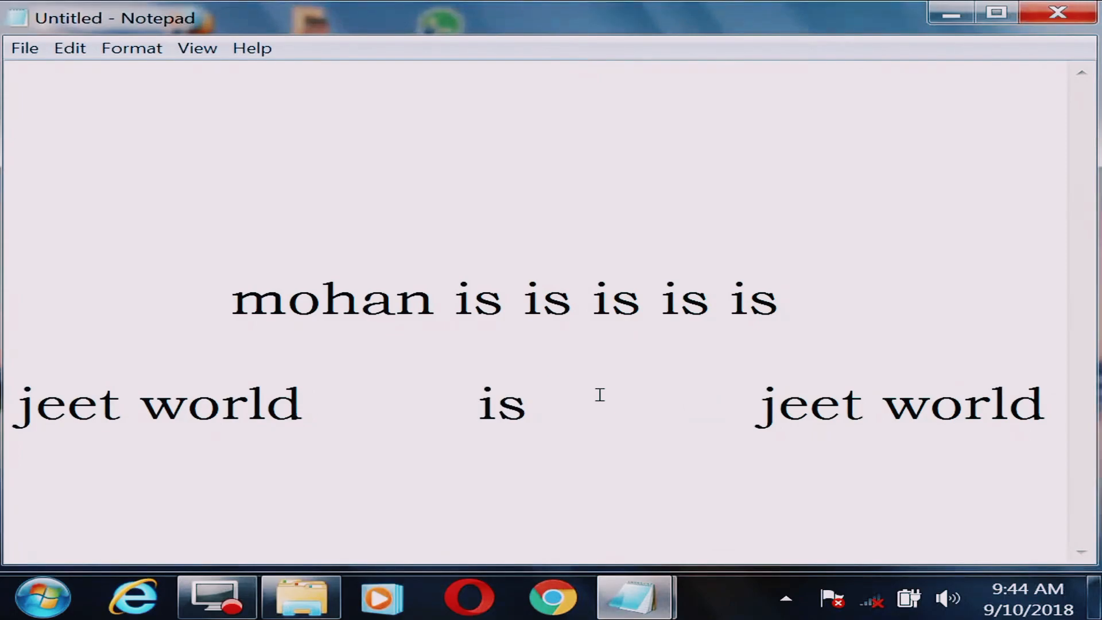
pyautogui.click(70, 49)
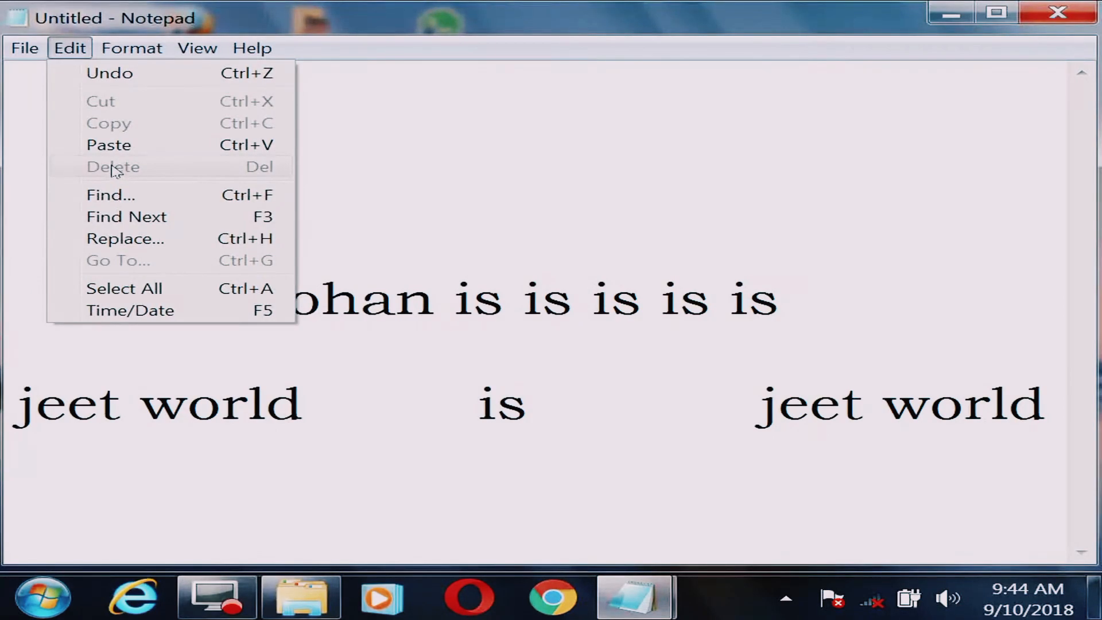
pyautogui.click(636, 179)
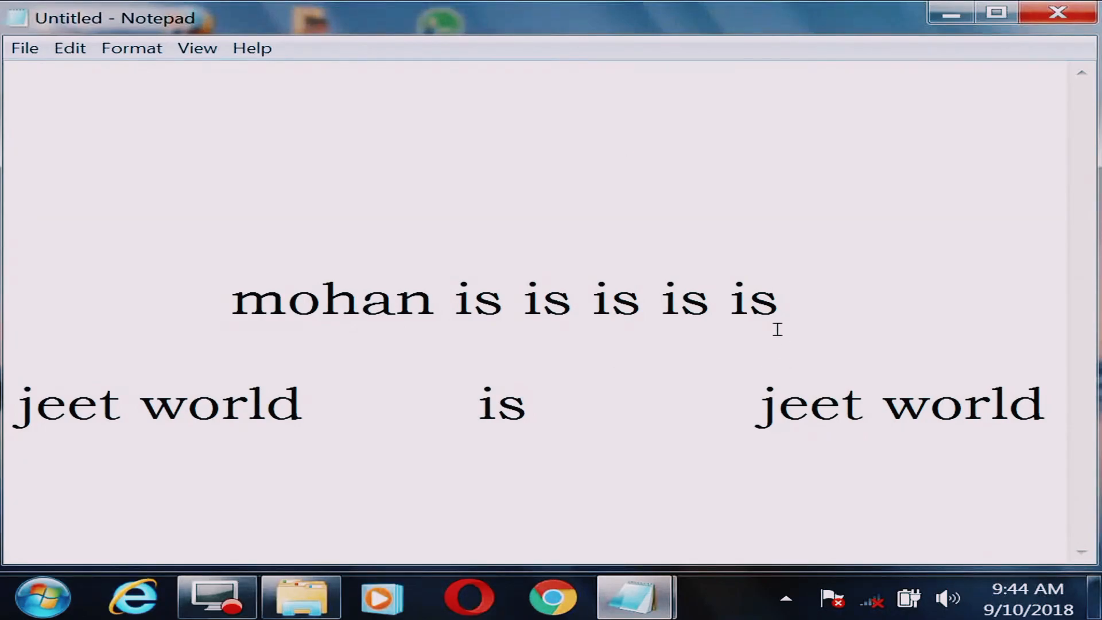
# Delete the last four "is" words from the upper line.
pyautogui.moveTo(780, 296); pyautogui.dragTo(529, 298)
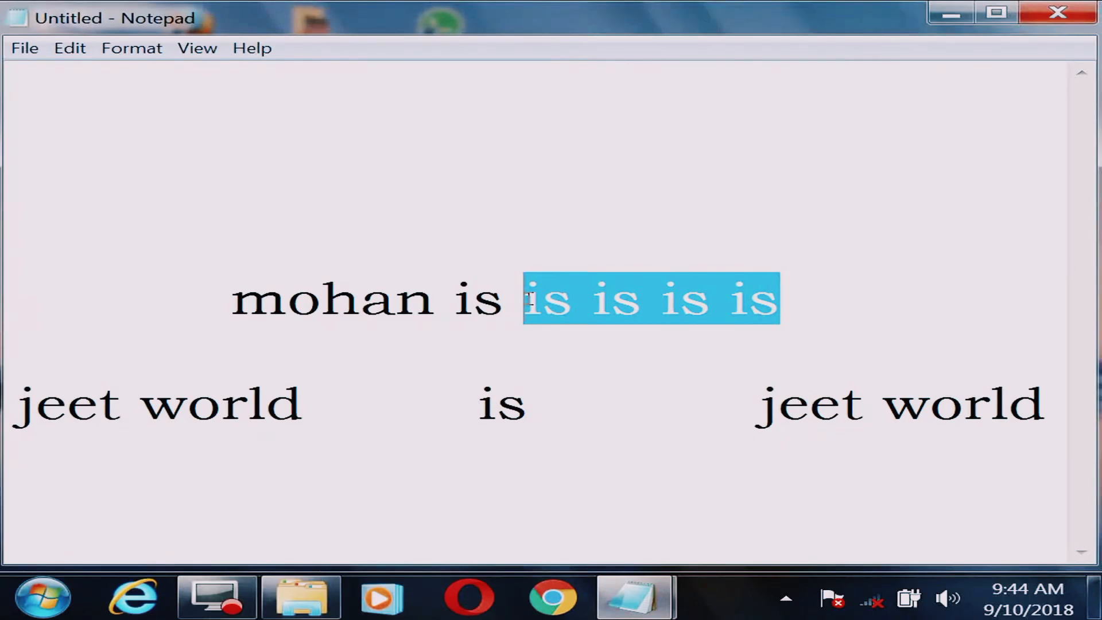
pyautogui.click(71, 48)
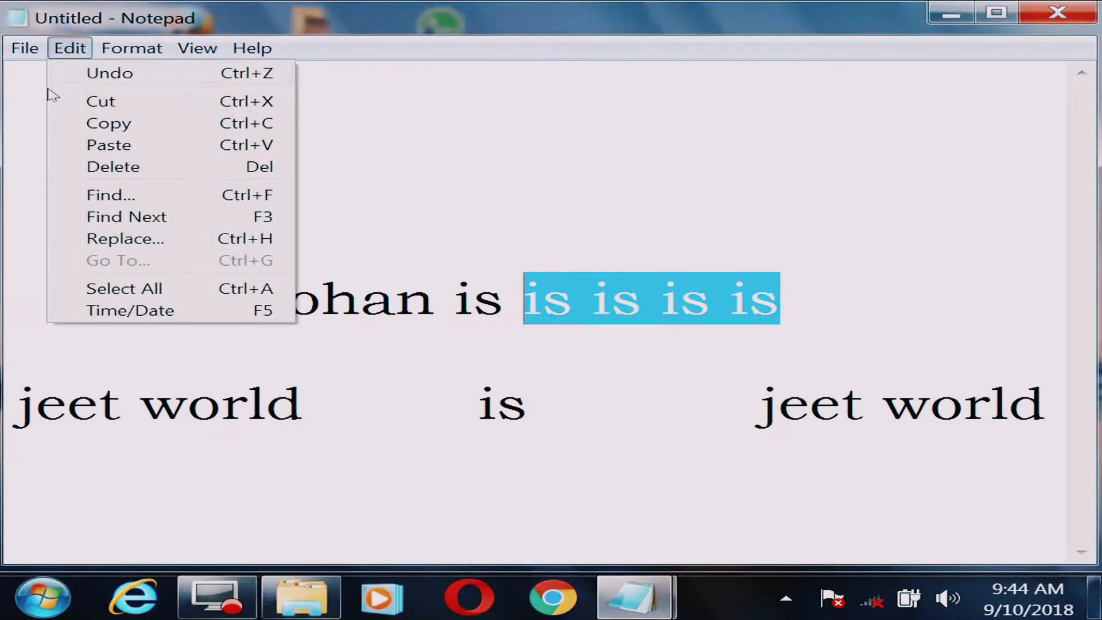
pyautogui.click(111, 167)
# Find the letter "e" in the text, stepping downward through each match to the last one on the lower line.
pyautogui.click(70, 48)
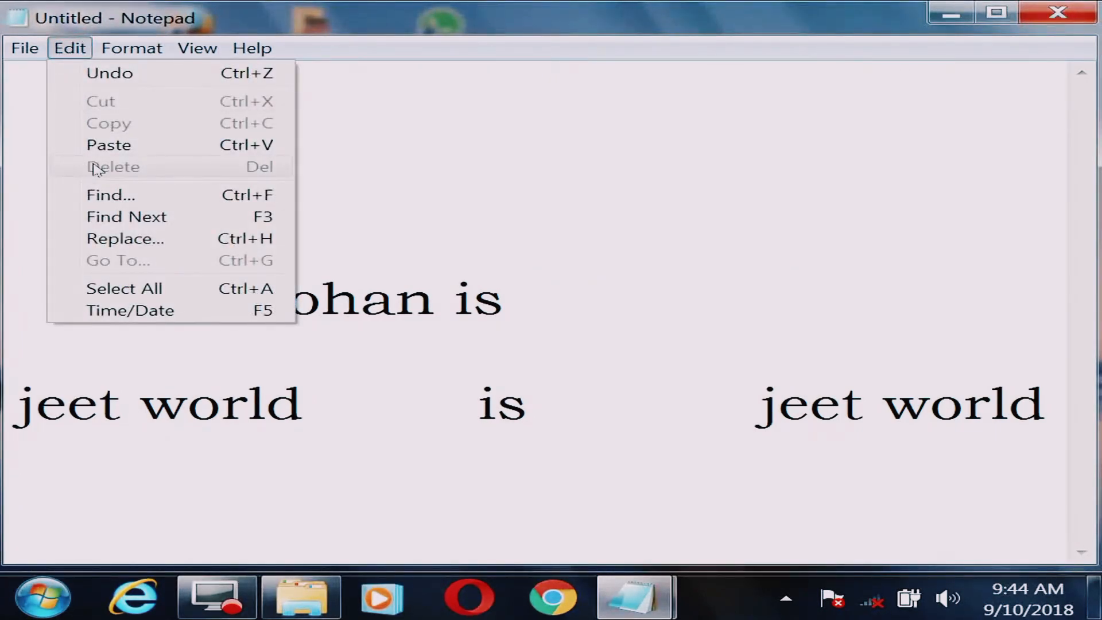
pyautogui.click(125, 197)
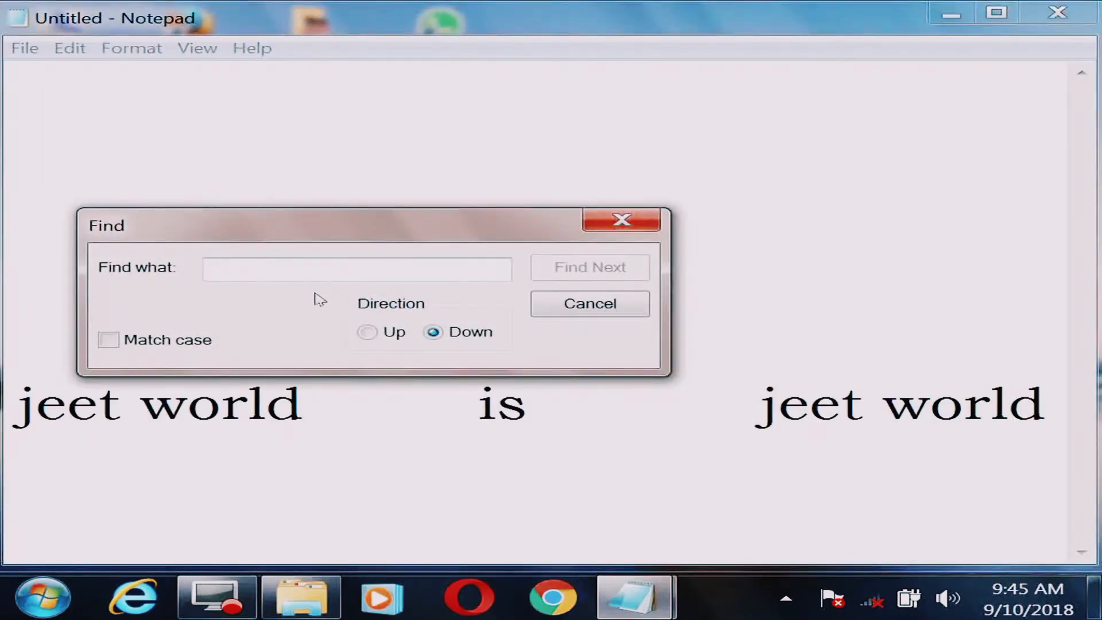
pyautogui.moveTo(347, 216); pyautogui.dragTo(610, 91)
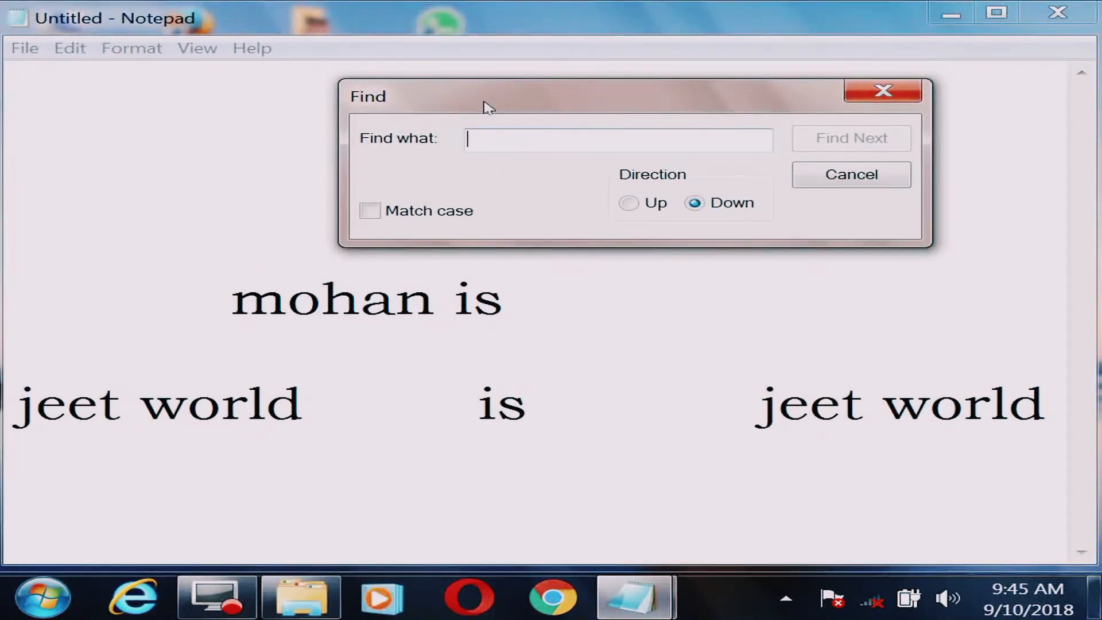
pyautogui.click(483, 138)
pyautogui.write('w')
pyautogui.press('BackSpace')
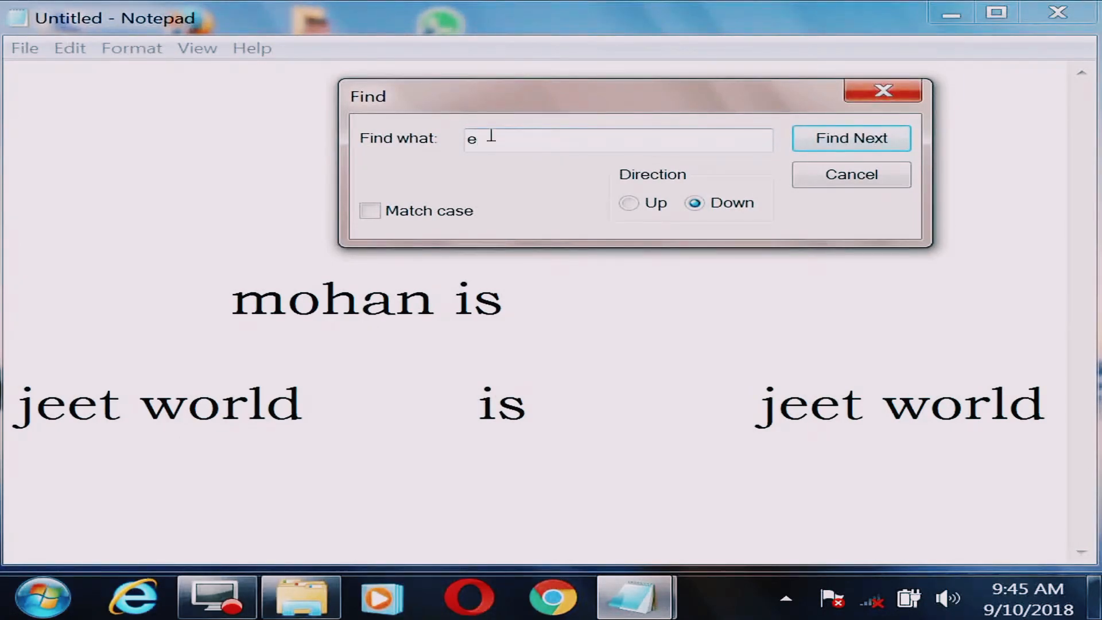
pyautogui.click(858, 142)
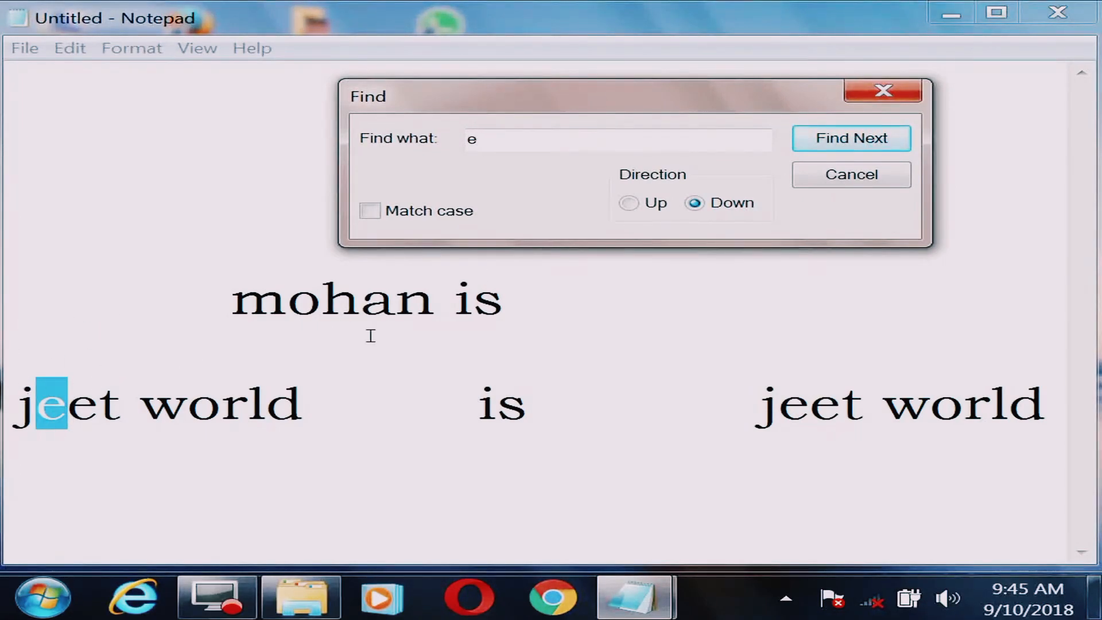
pyautogui.click(861, 139)
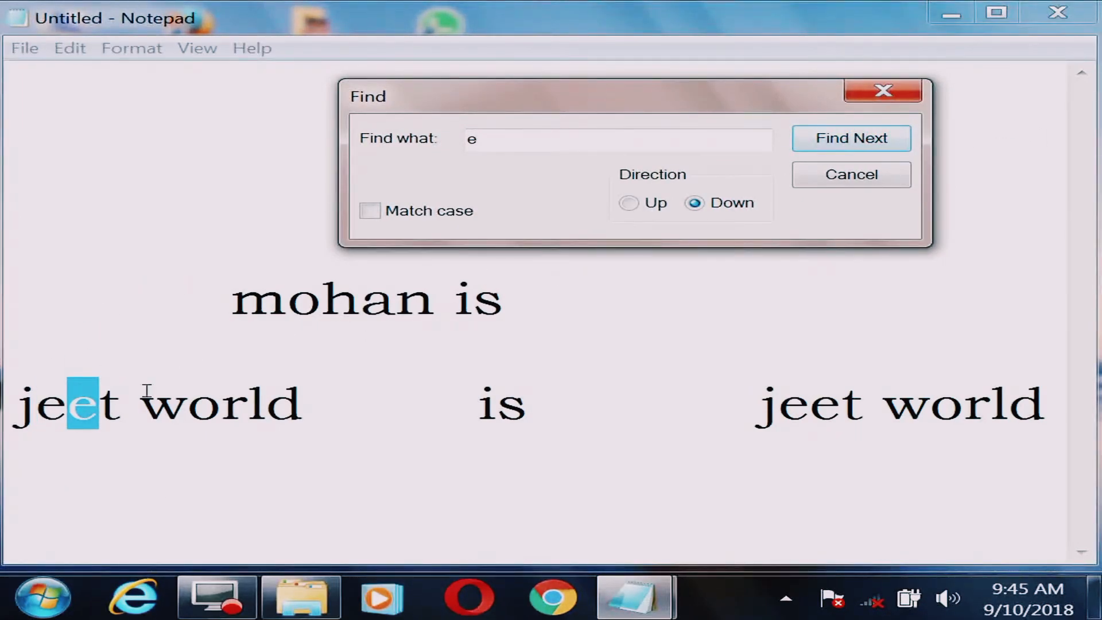
pyautogui.click(839, 140)
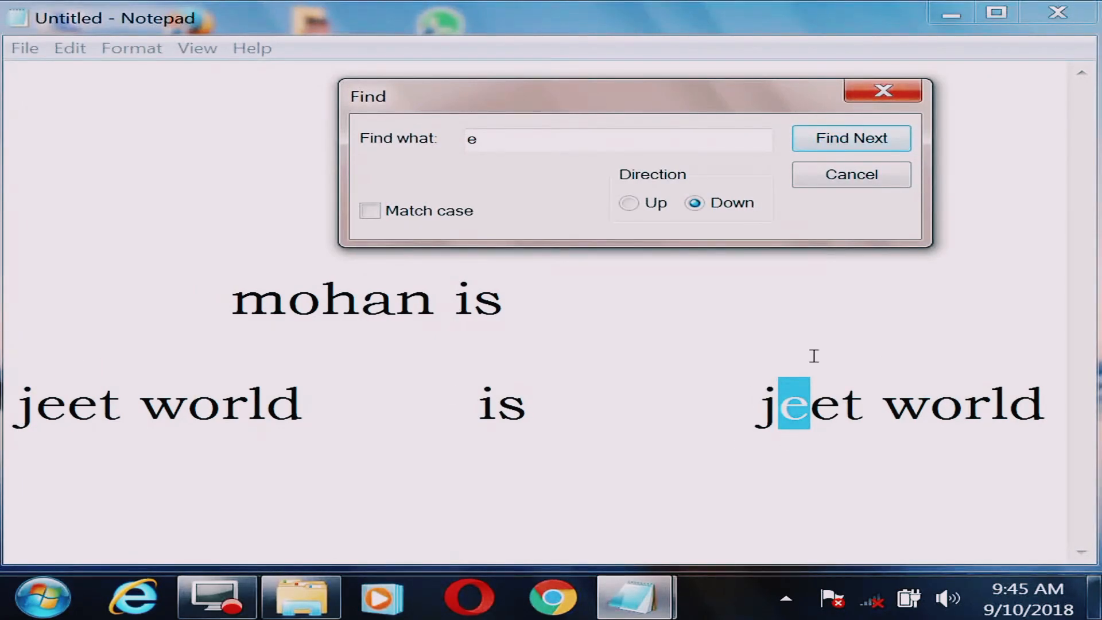
pyautogui.click(853, 145)
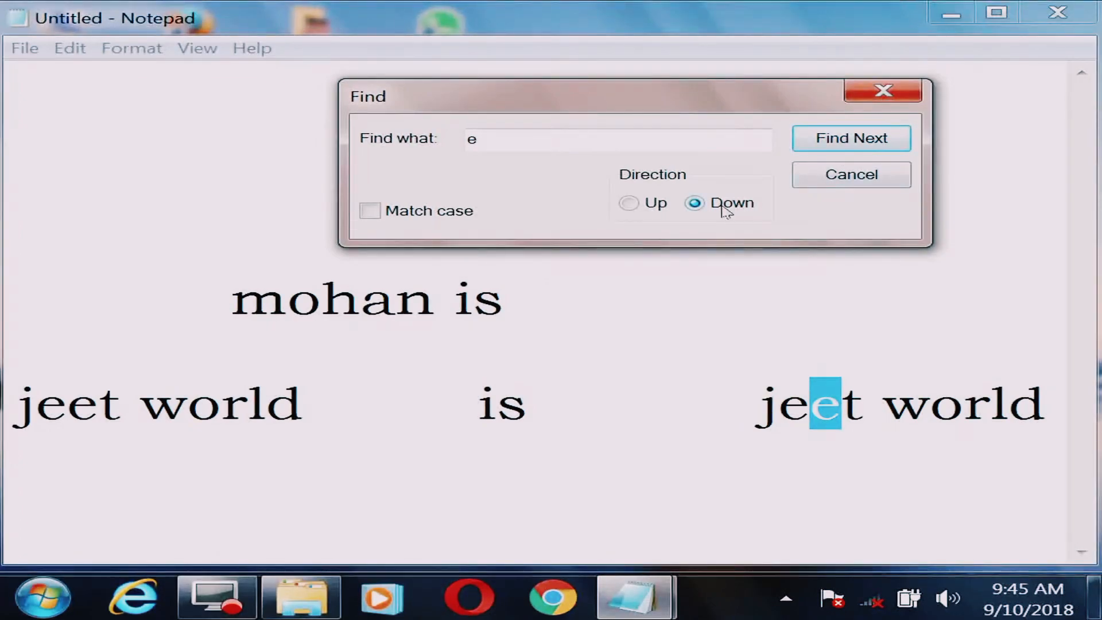
# Reverse the search direction to Up and step back through the "e" matches to the first one.
pyautogui.click(629, 202)
pyautogui.click(839, 145)
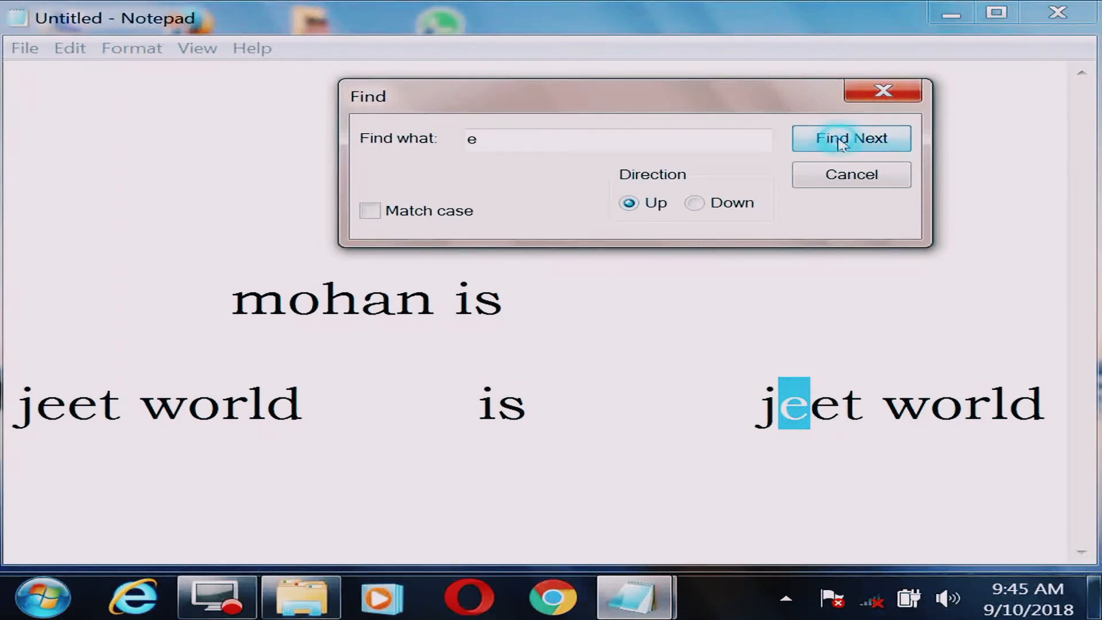
pyautogui.click(841, 143)
pyautogui.click(840, 143)
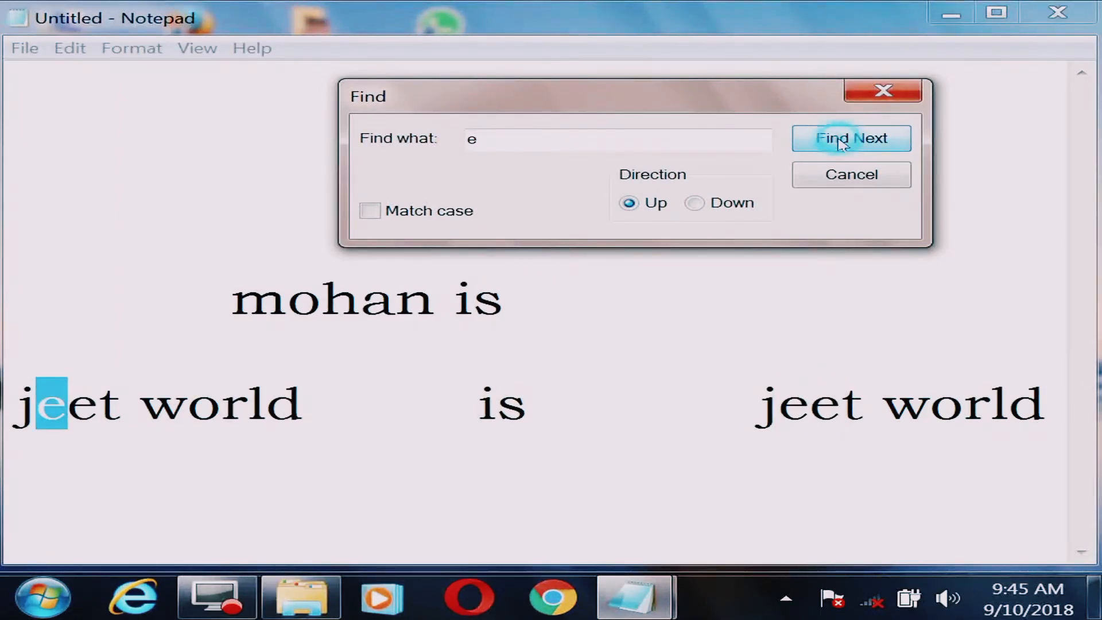
# Set the search direction to Down and step forward through the "e" matches to the last one.
pyautogui.click(700, 204)
pyautogui.click(831, 141)
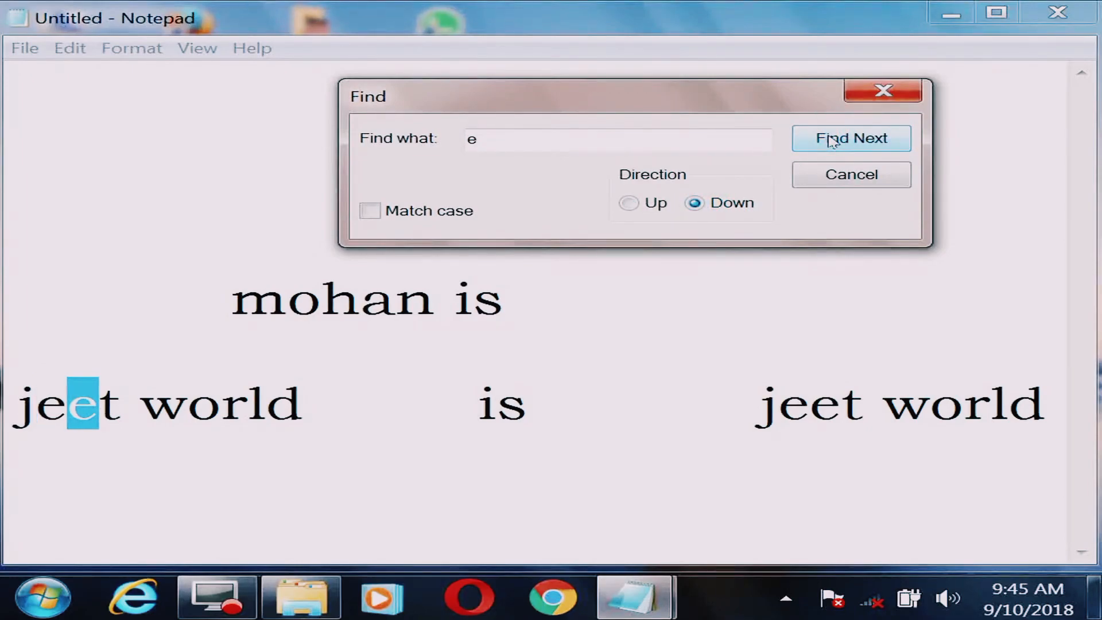
pyautogui.click(831, 141)
pyautogui.click(831, 142)
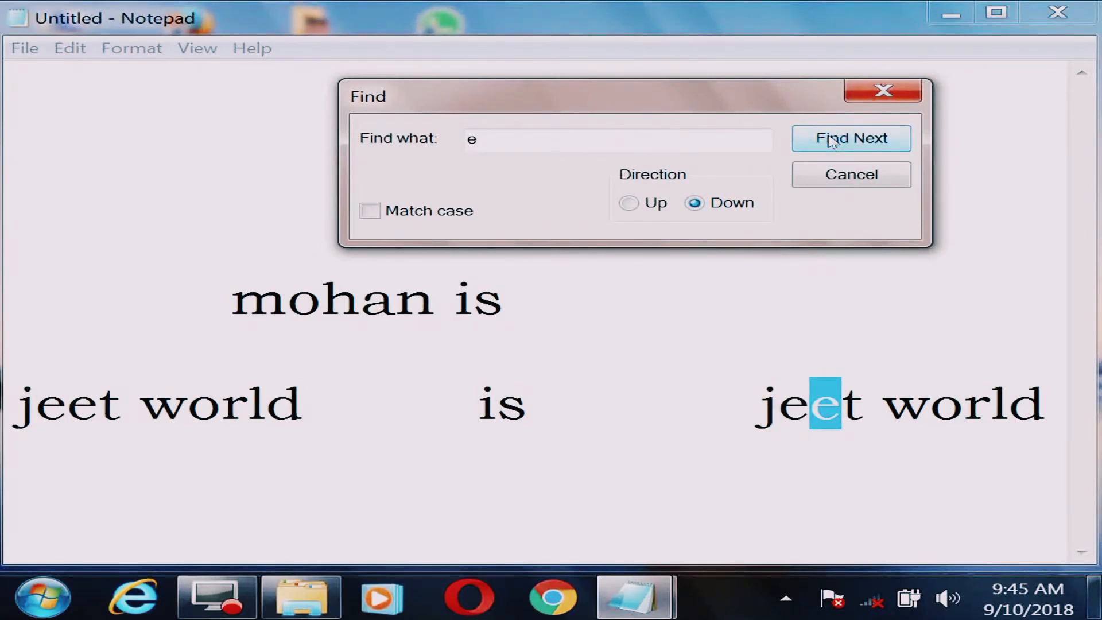
# Search downward for the name that starts the upper line and dismiss the notice.
pyautogui.doubleClick(487, 142)
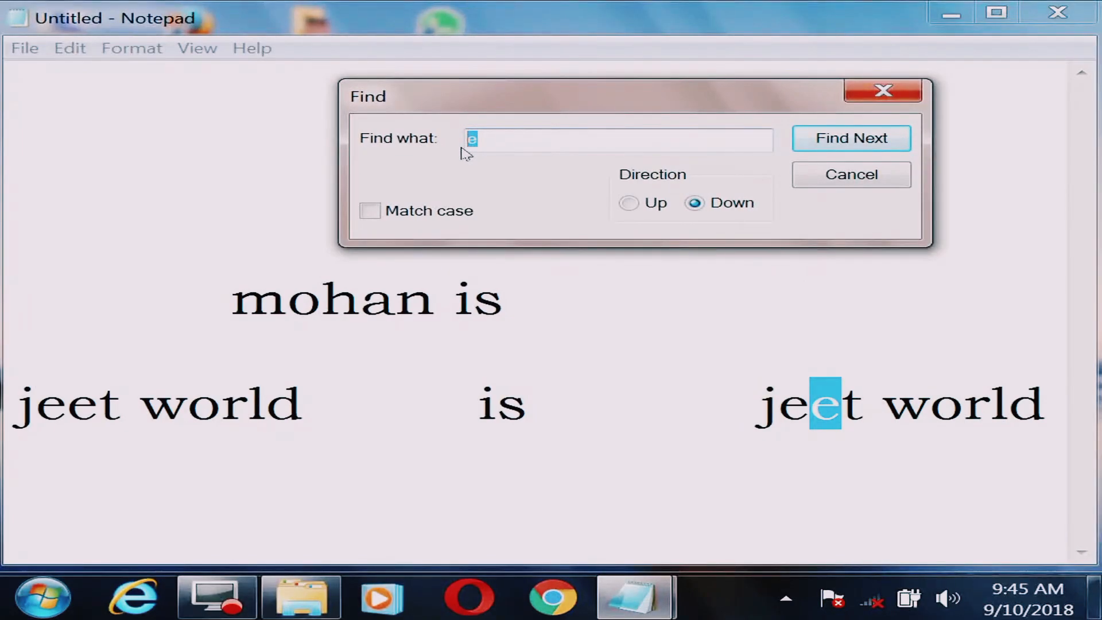
pyautogui.write('mohan')
pyautogui.click(866, 144)
pyautogui.moveTo(525, 229); pyautogui.dragTo(737, 308)
pyautogui.click(889, 473)
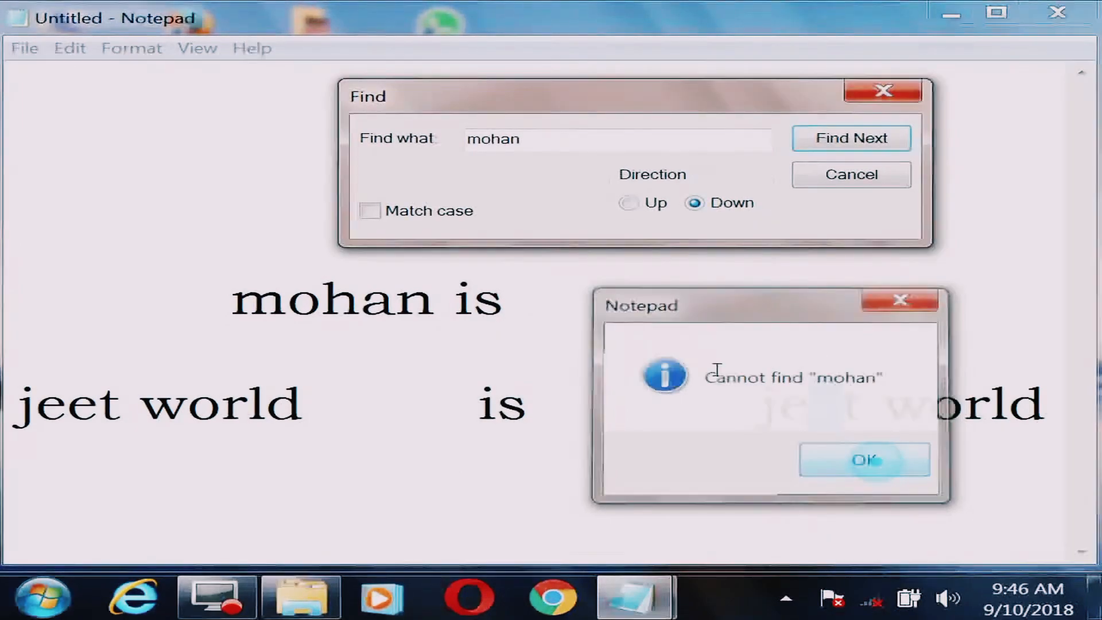
# Search upward for the name on the upper line until no further match remains, and close the Find dialog.
pyautogui.click(633, 205)
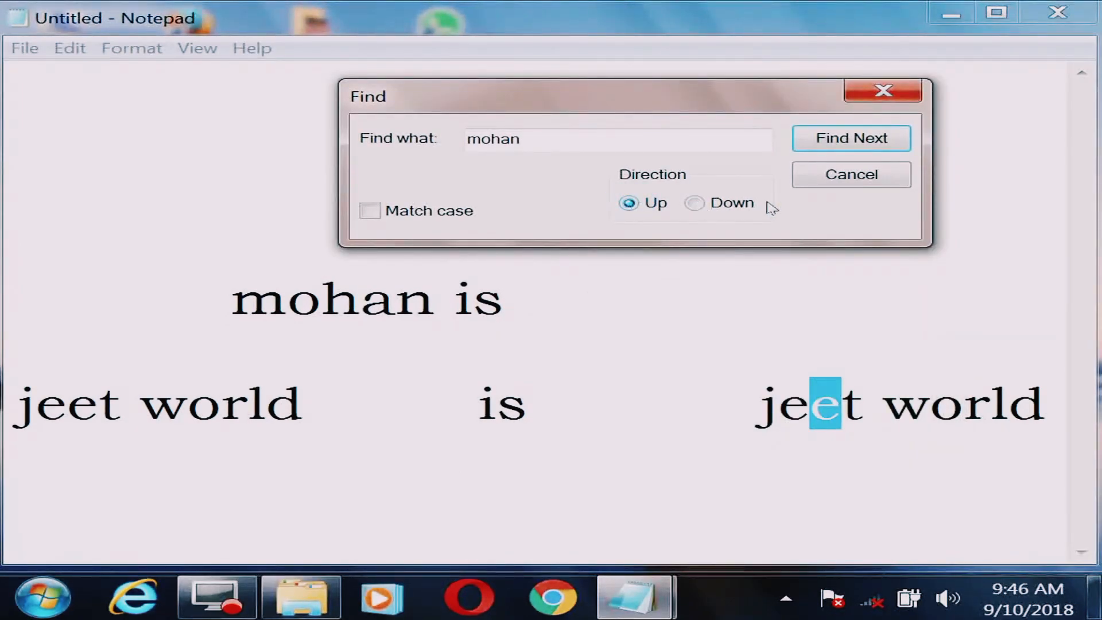
pyautogui.click(856, 139)
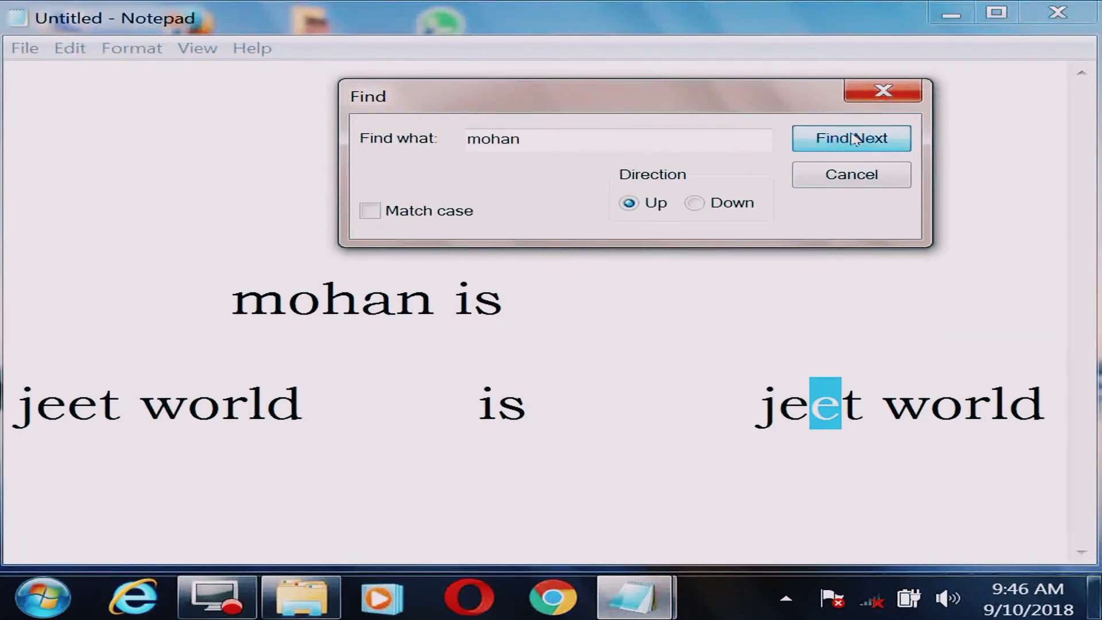
pyautogui.click(855, 139)
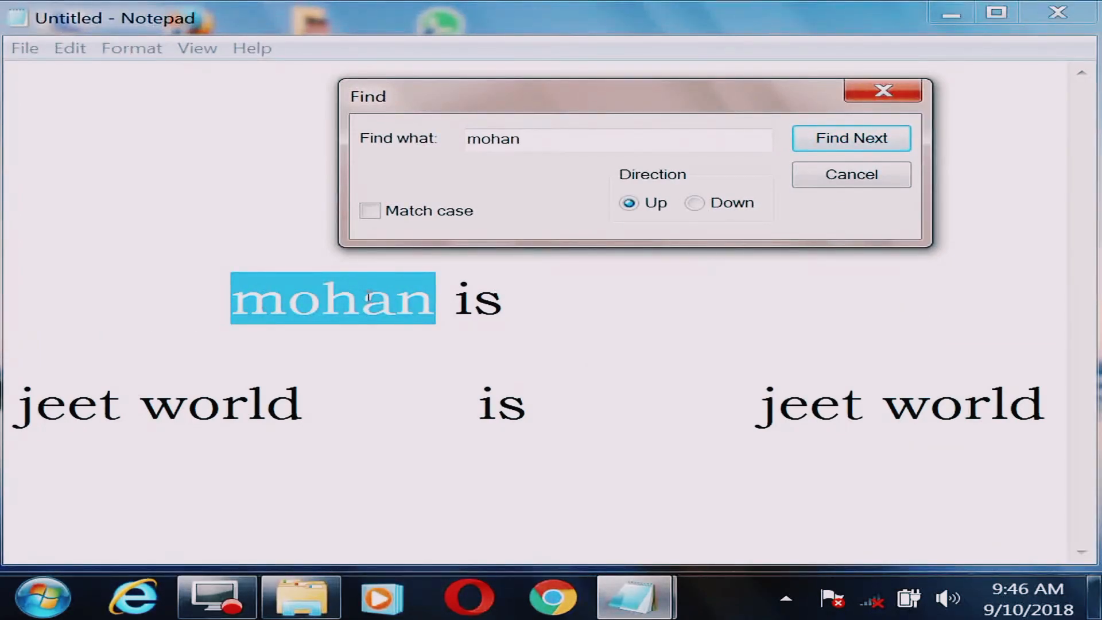
pyautogui.click(844, 142)
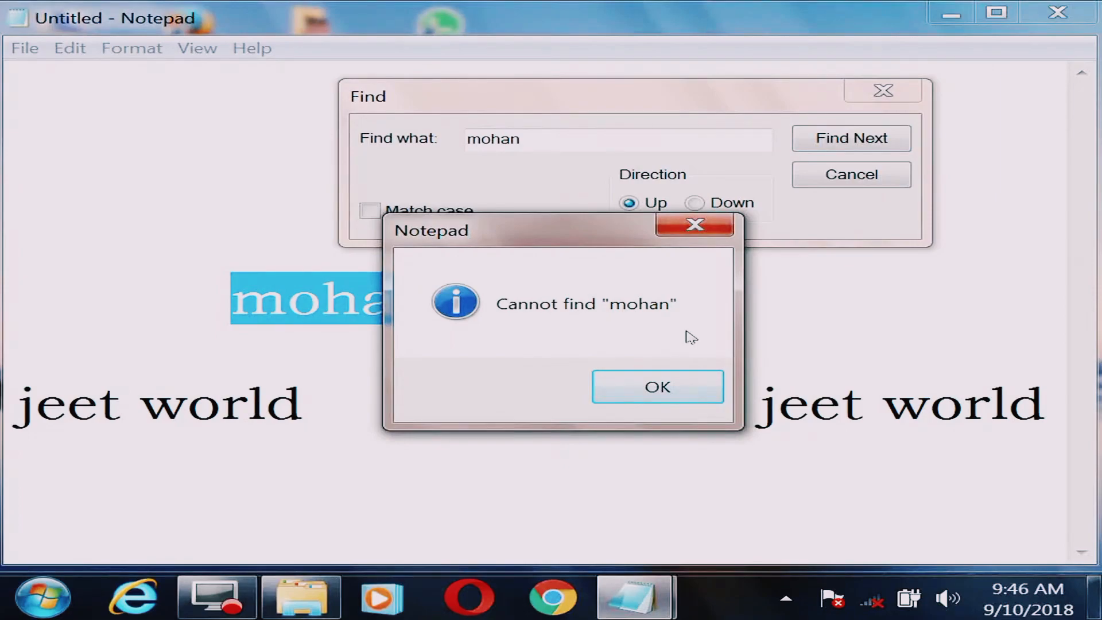
pyautogui.click(657, 390)
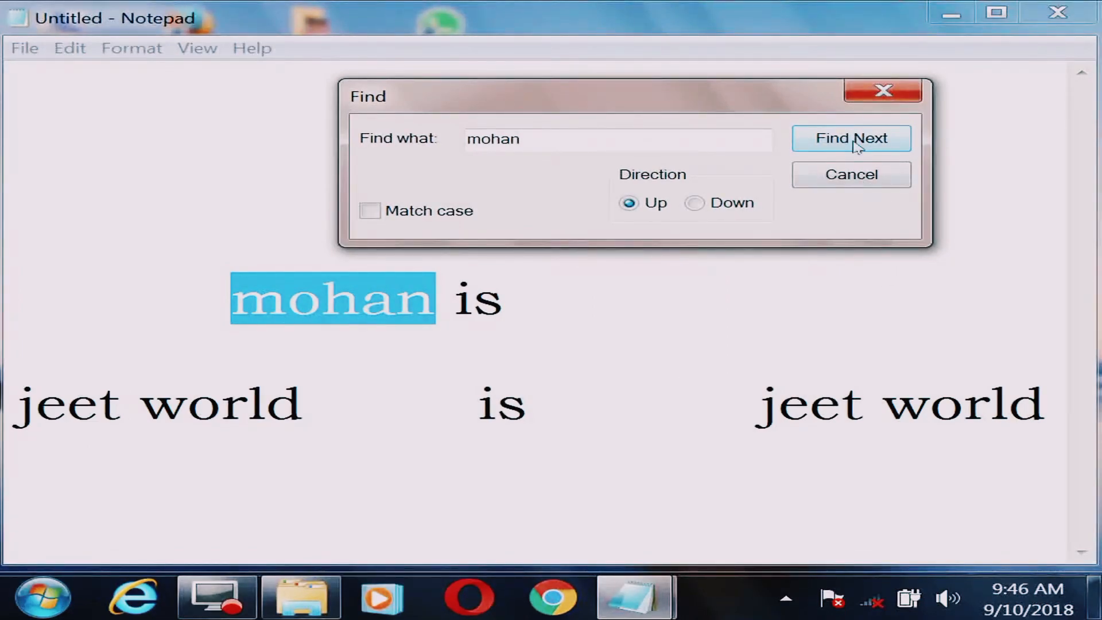
pyautogui.click(861, 180)
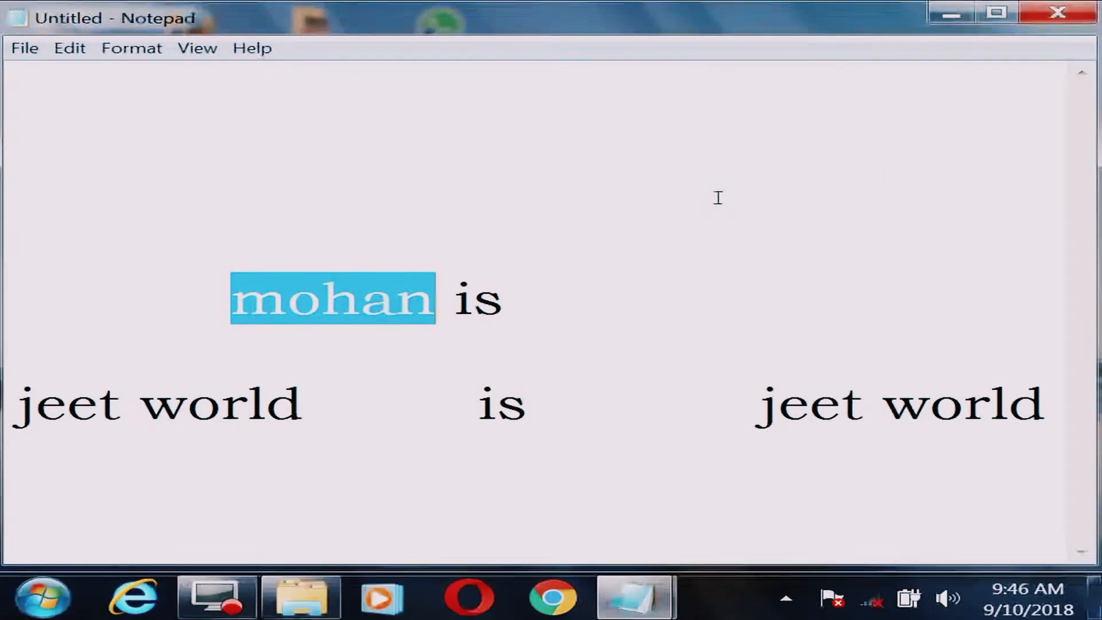
# Repeat the last search with the Find Next command and dismiss the notice.
pyautogui.click(70, 49)
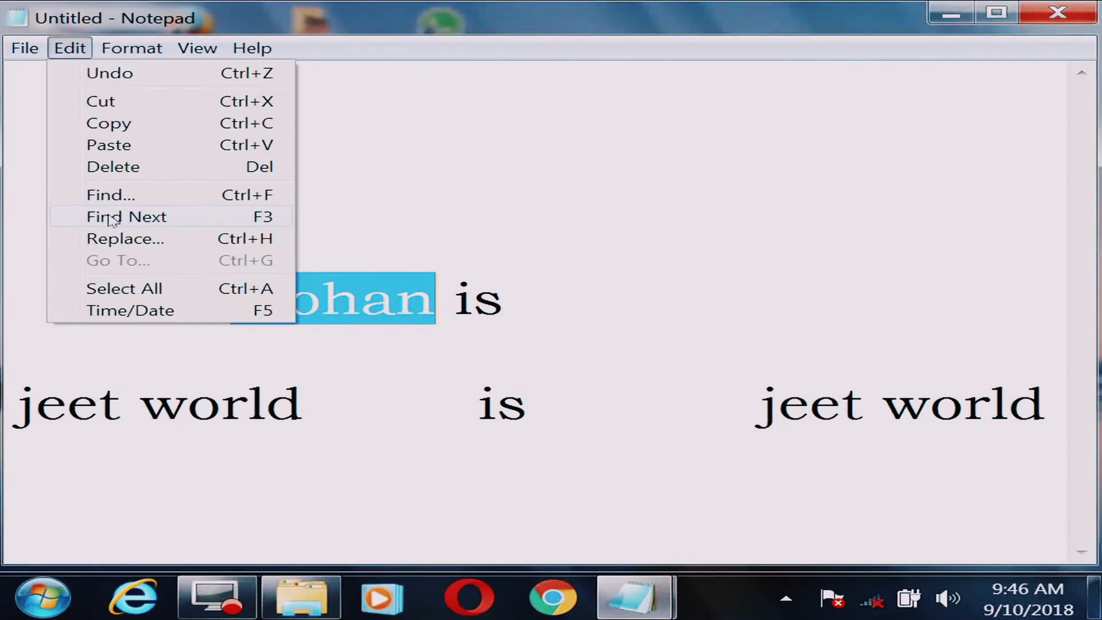
pyautogui.click(112, 218)
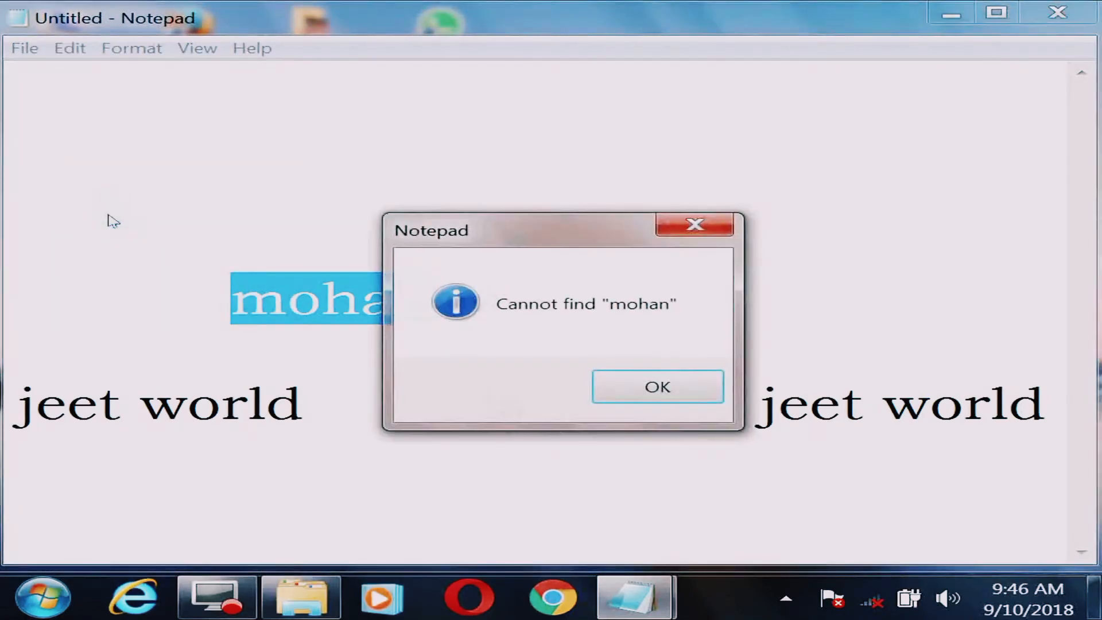
pyautogui.moveTo(548, 230); pyautogui.dragTo(638, 94)
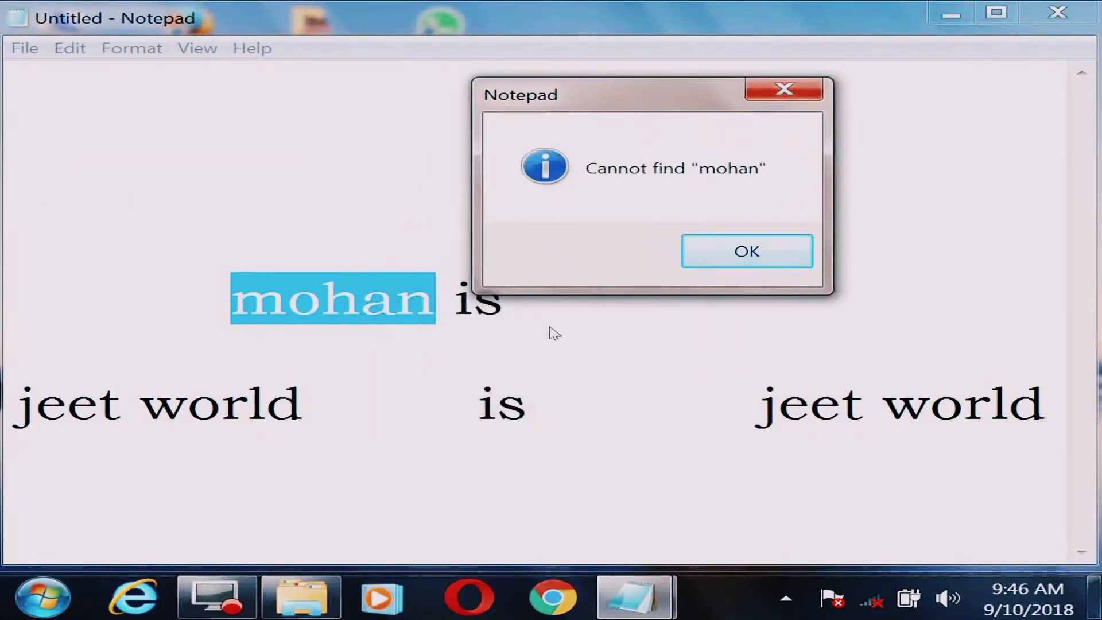
pyautogui.click(748, 251)
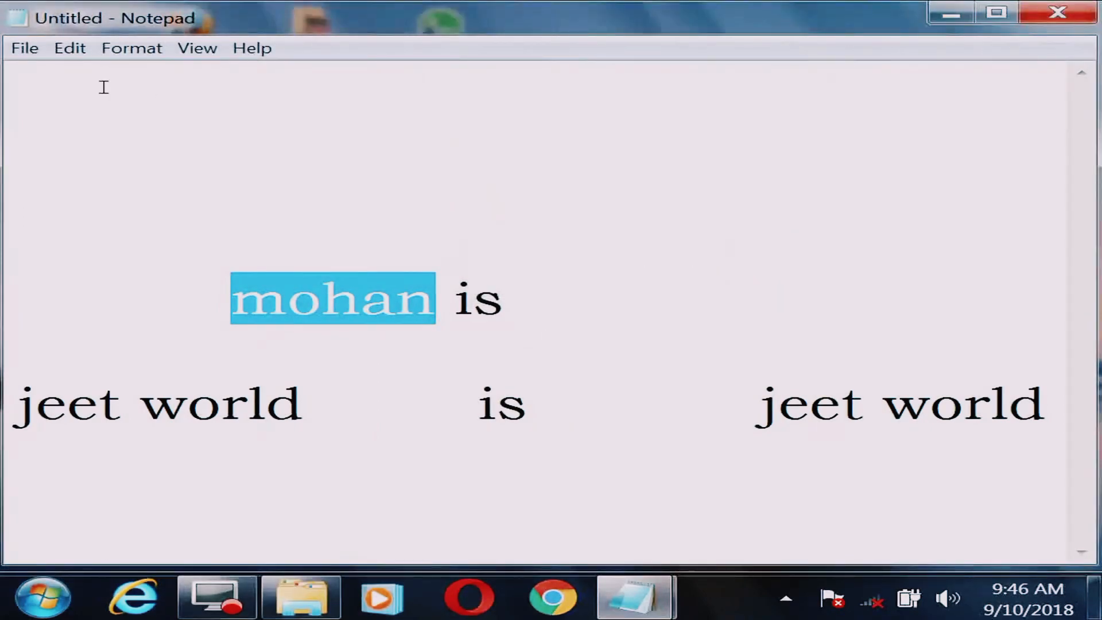
# Search downward for "e" from the start of the upper line, stepping to the second match on the lower line.
pyautogui.click(212, 267)
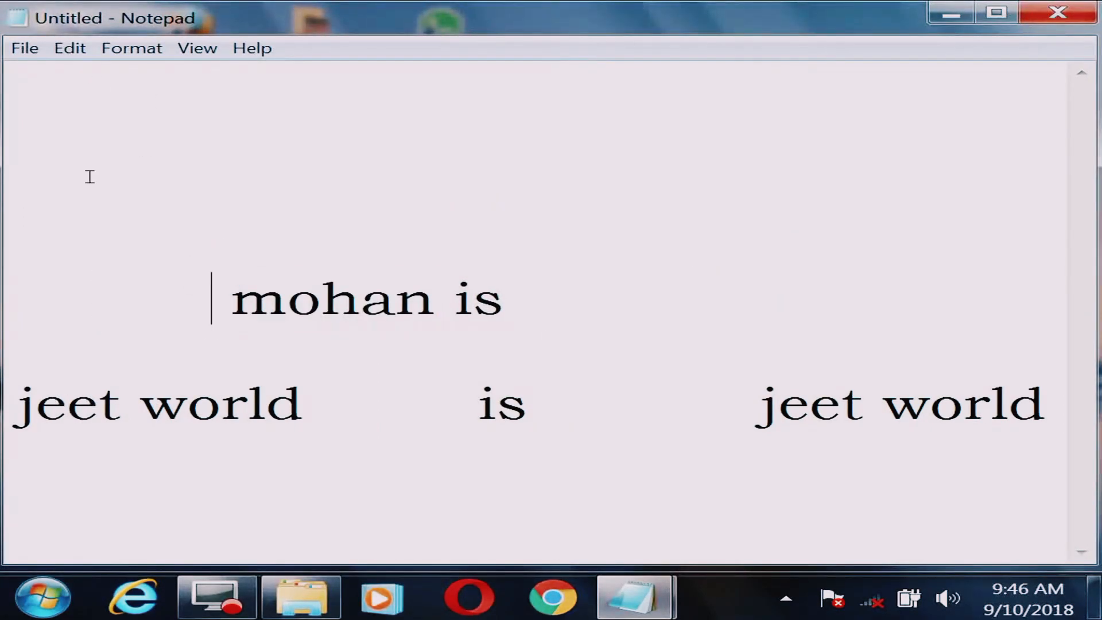
pyautogui.click(74, 55)
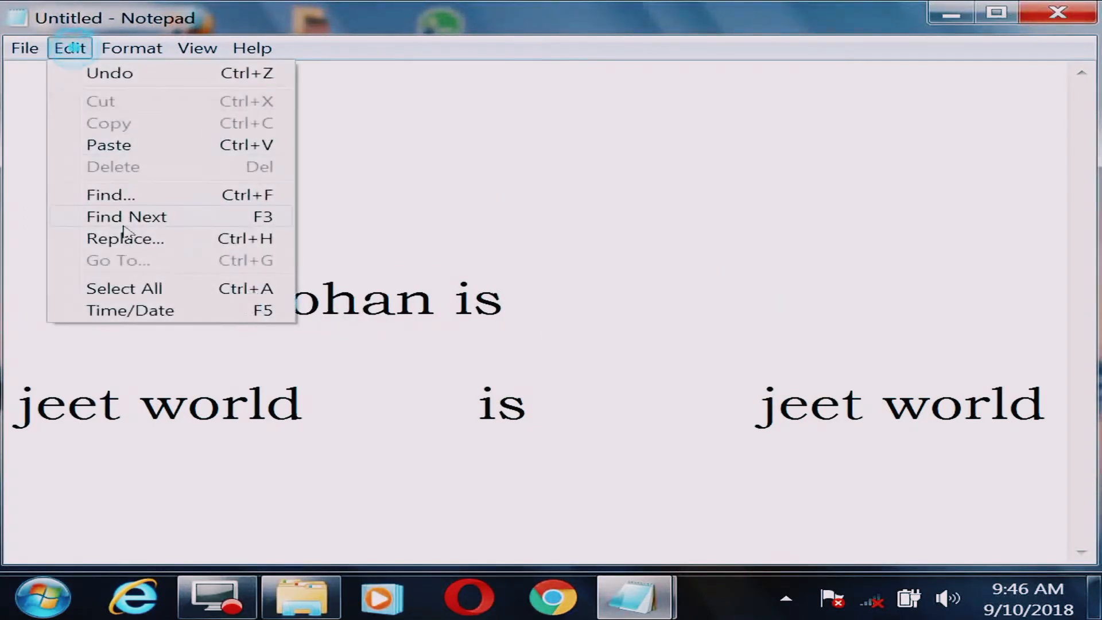
pyautogui.click(131, 198)
pyautogui.moveTo(277, 269); pyautogui.dragTo(174, 281)
pyautogui.press('BackSpace')
pyautogui.write('e')
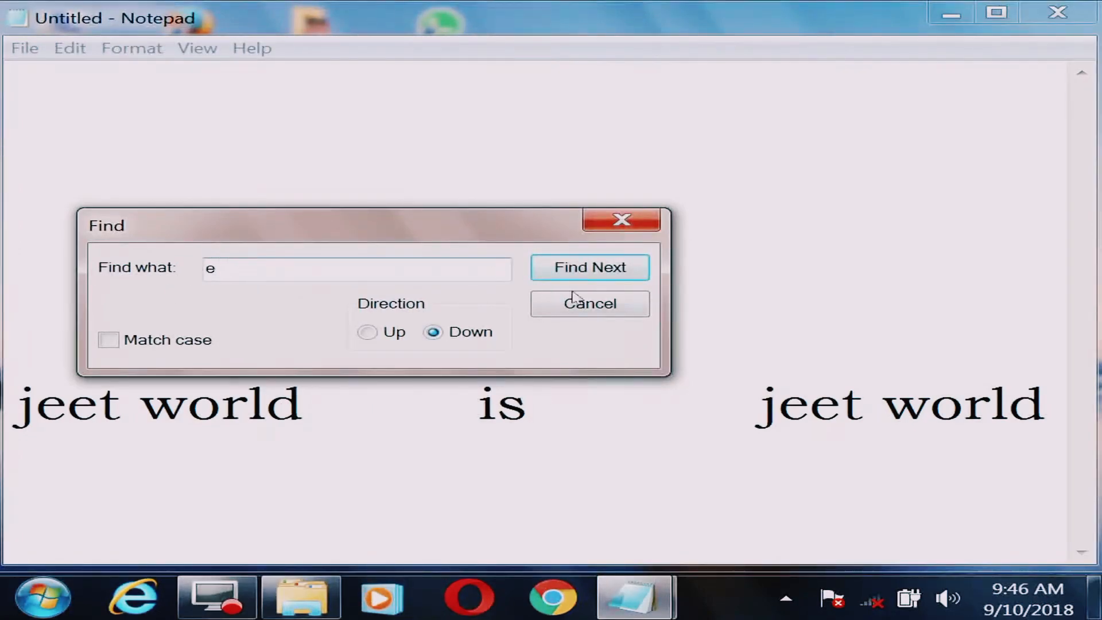
pyautogui.click(584, 268)
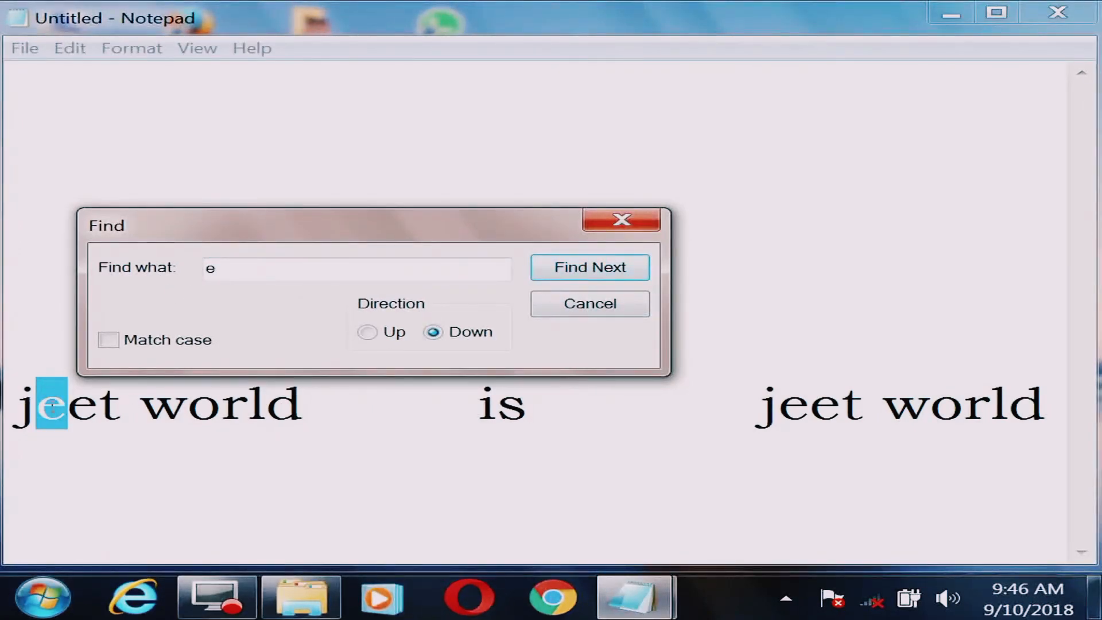
pyautogui.moveTo(231, 217); pyautogui.dragTo(322, 49)
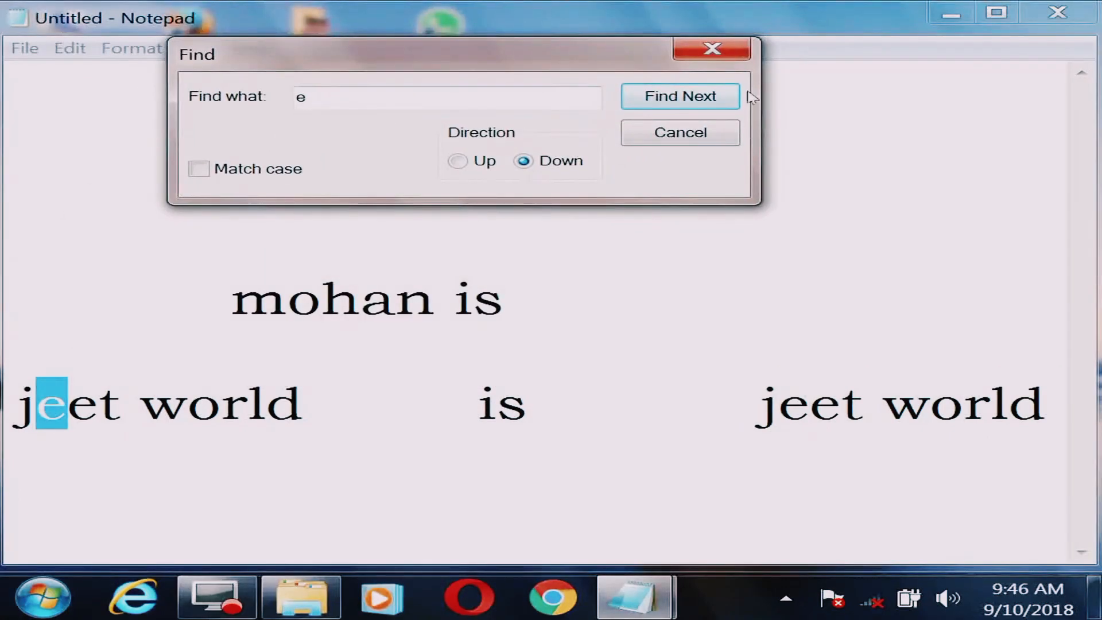
pyautogui.click(699, 96)
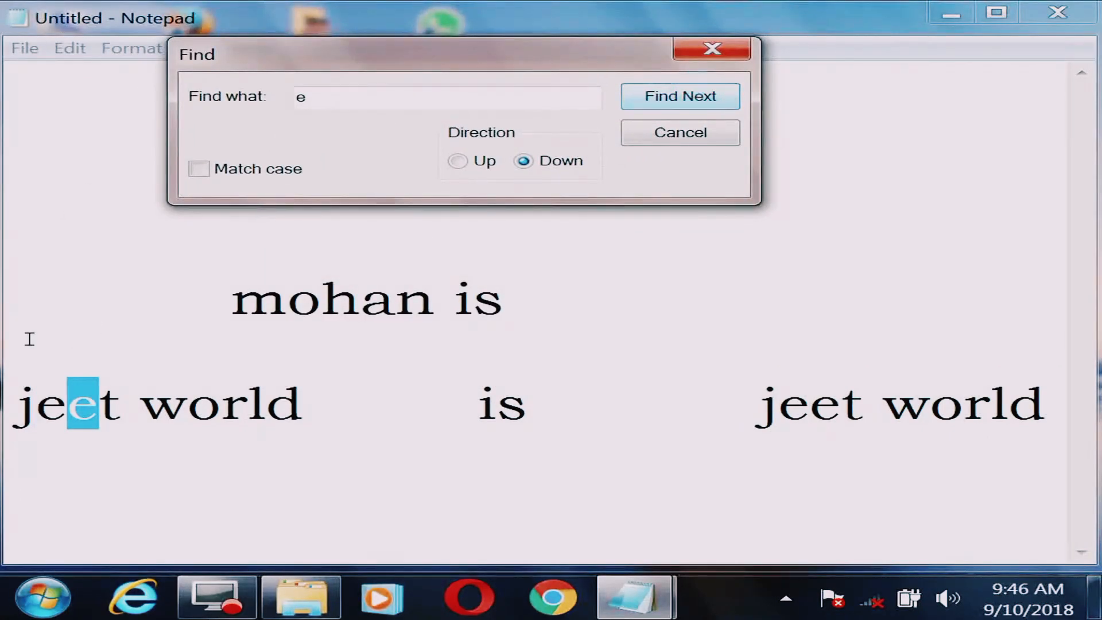
# Close the Find dialog and repeat the search for "e" twice with the Find Next command.
pyautogui.click(657, 135)
pyautogui.click(69, 48)
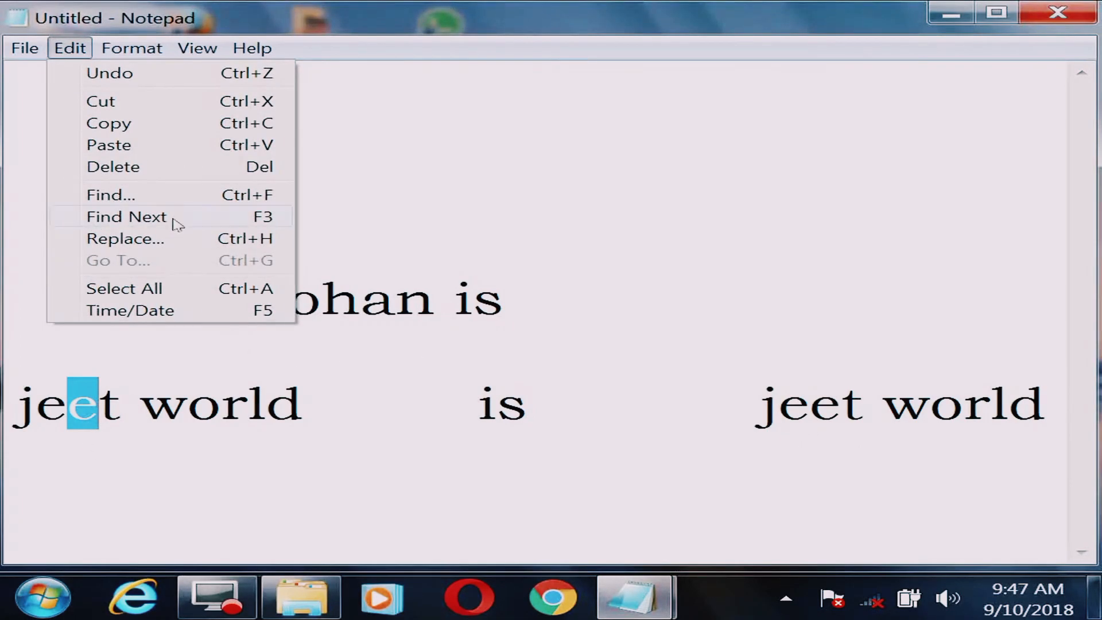
pyautogui.click(133, 217)
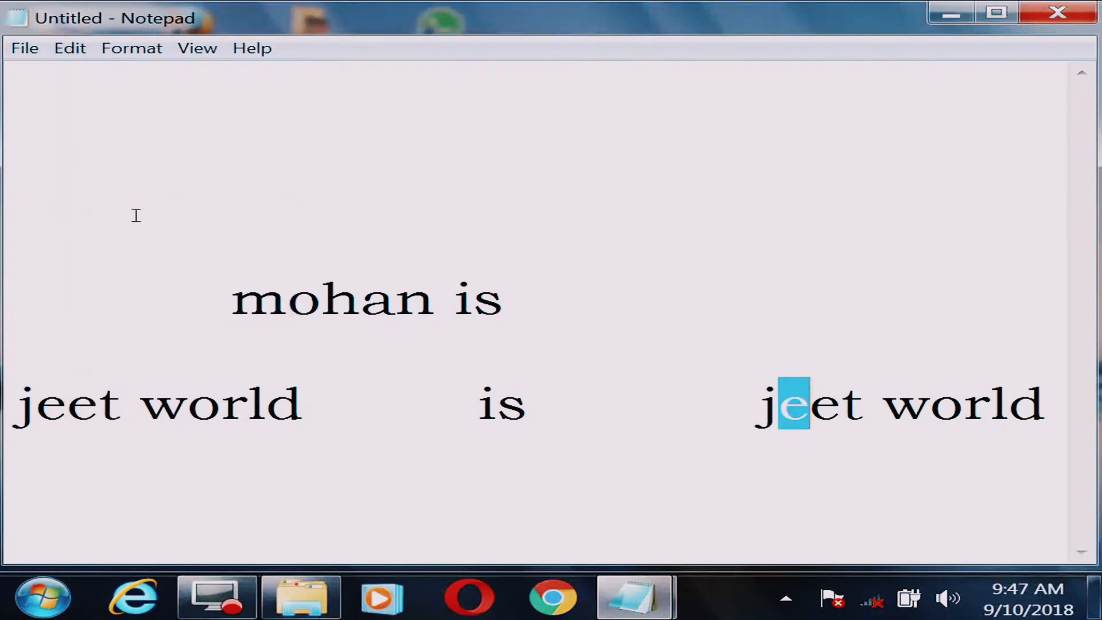
pyautogui.click(70, 48)
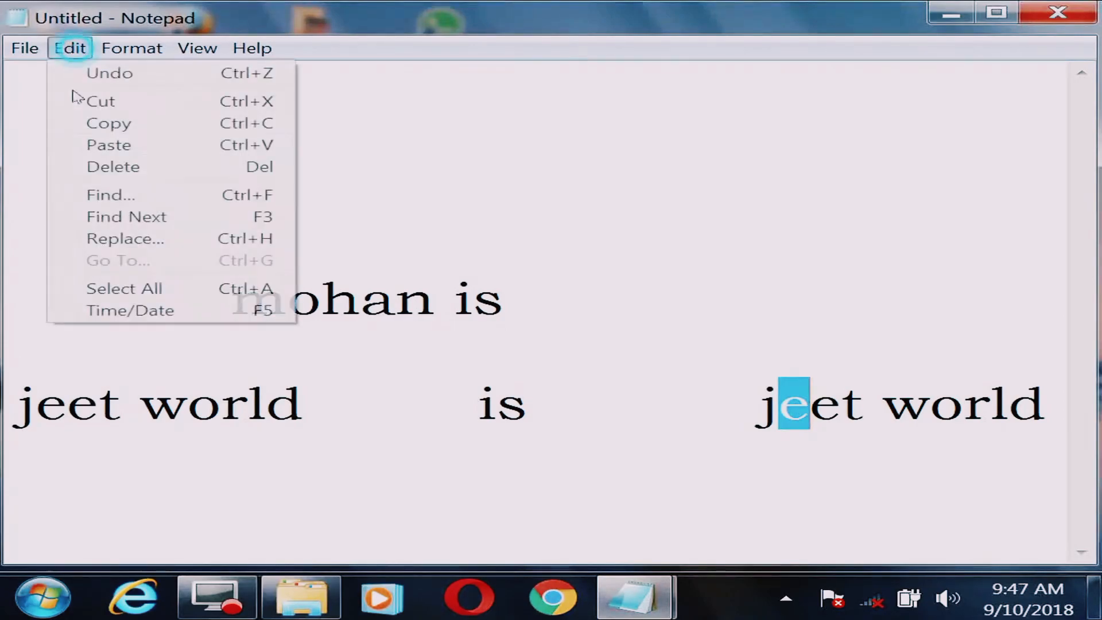
pyautogui.click(86, 214)
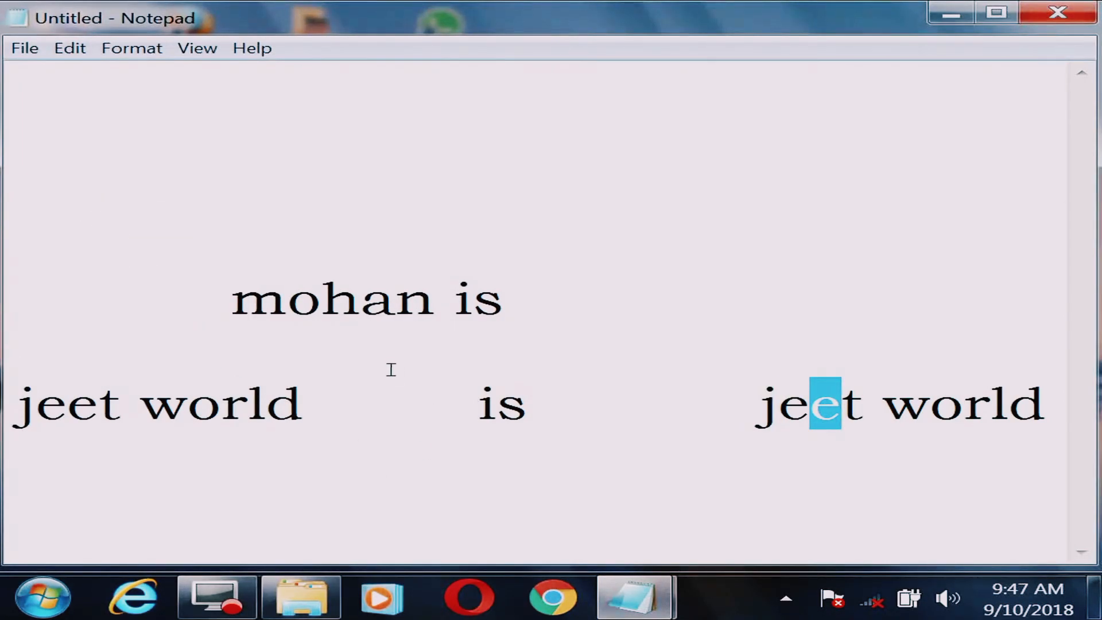
# Replace "e" with 5756 using the Replace command, first for a single match and then for all remaining ones, and close the dialog.
pyautogui.moveTo(231, 297); pyautogui.dragTo(427, 296)
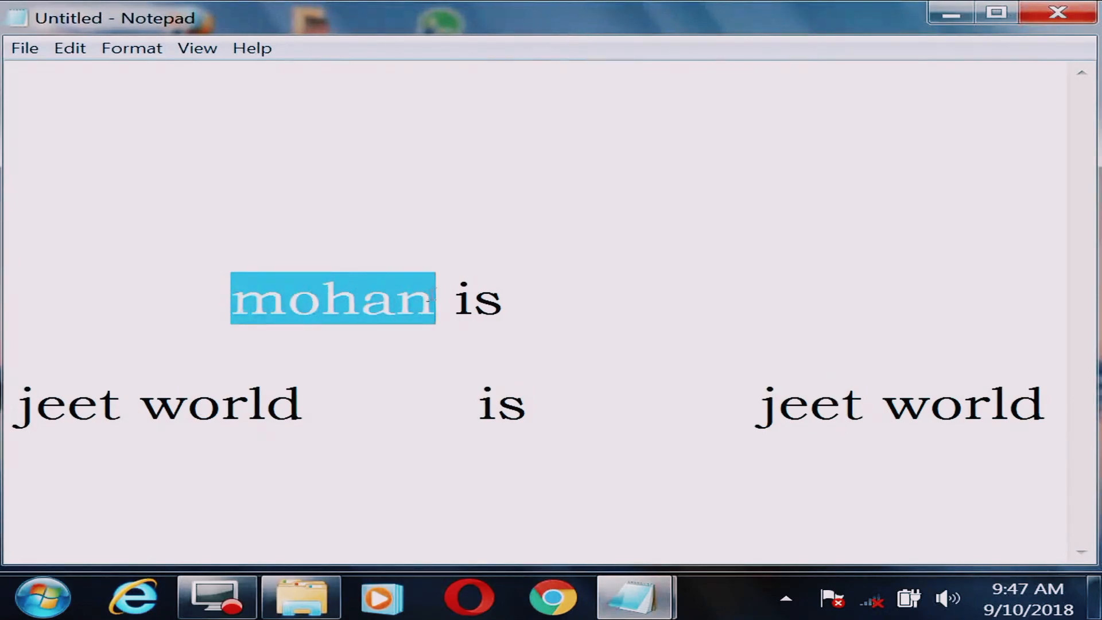
pyautogui.moveTo(146, 400); pyautogui.dragTo(312, 394)
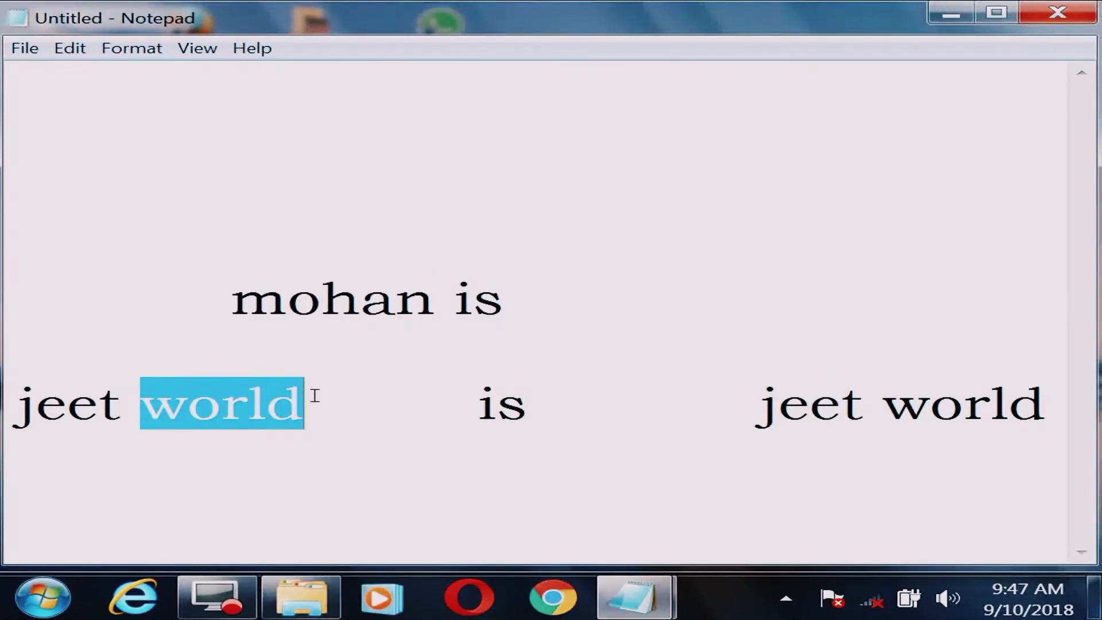
pyautogui.click(68, 53)
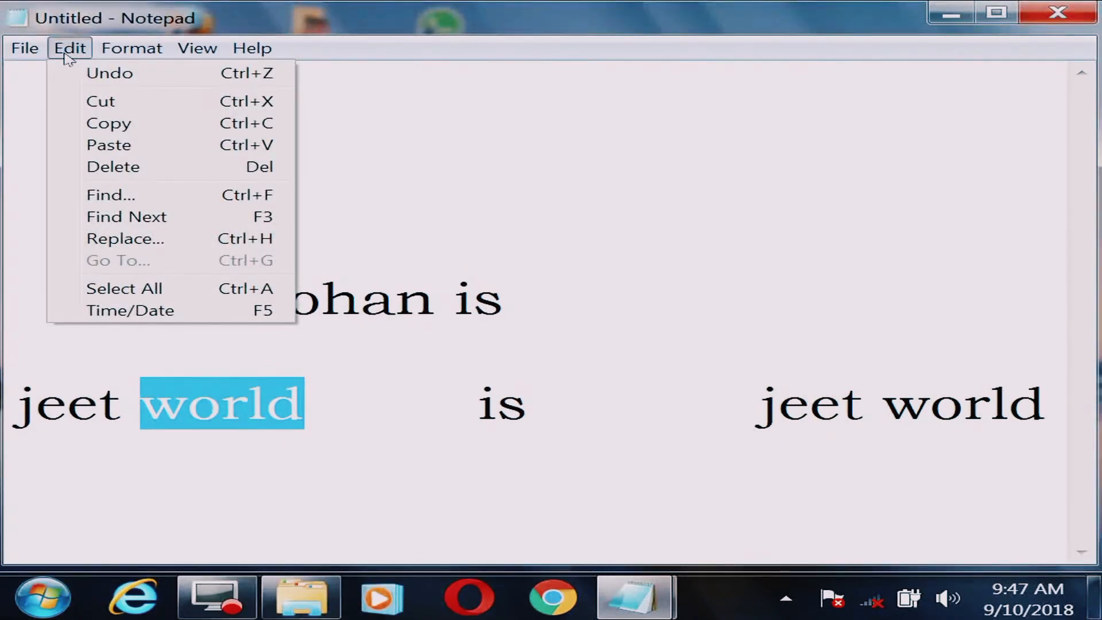
pyautogui.click(112, 241)
pyautogui.moveTo(360, 171); pyautogui.dragTo(489, 89)
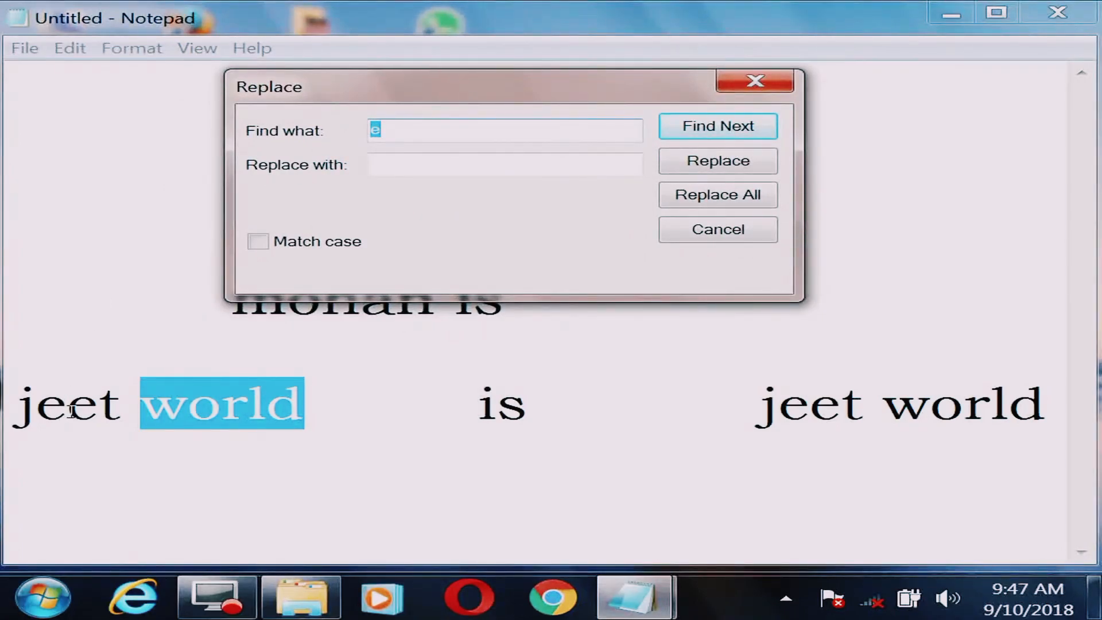
pyautogui.click(405, 158)
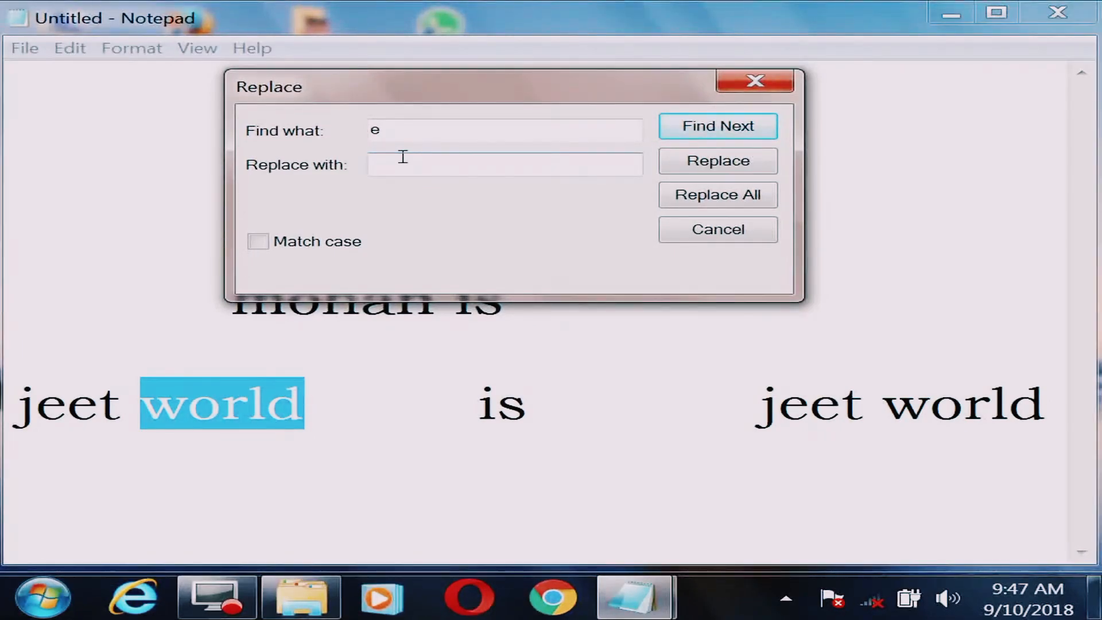
pyautogui.write('5756')
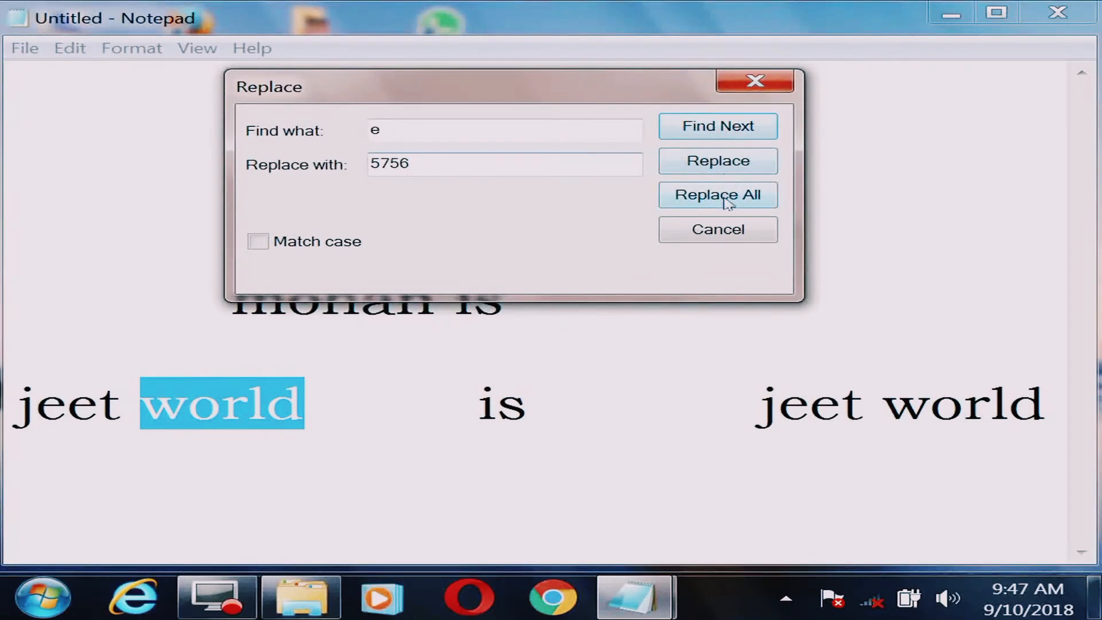
pyautogui.click(726, 160)
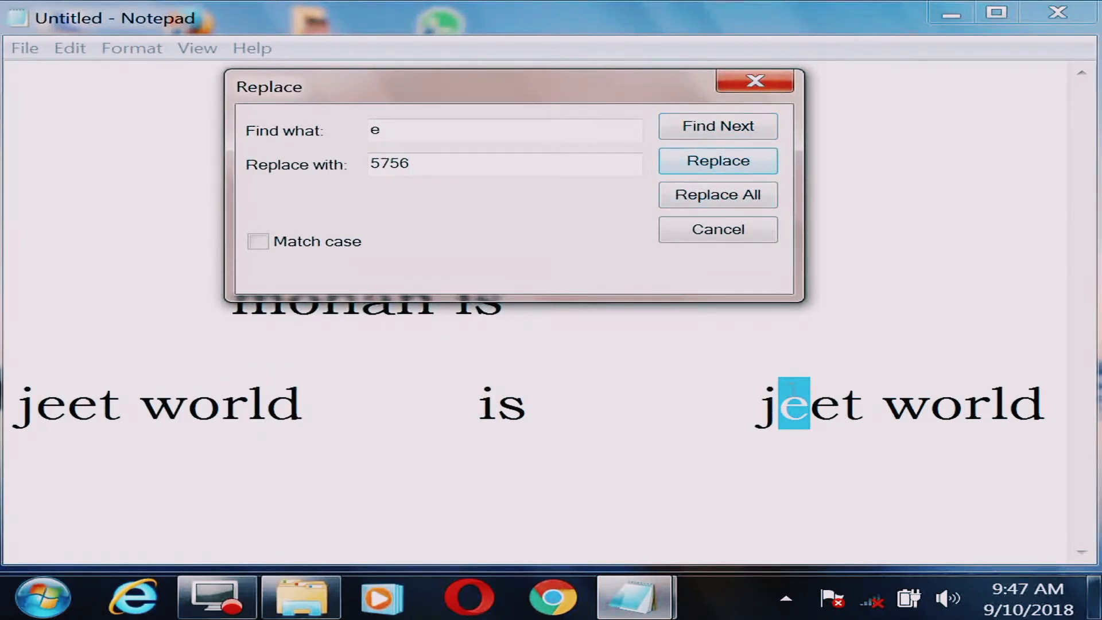
pyautogui.click(725, 163)
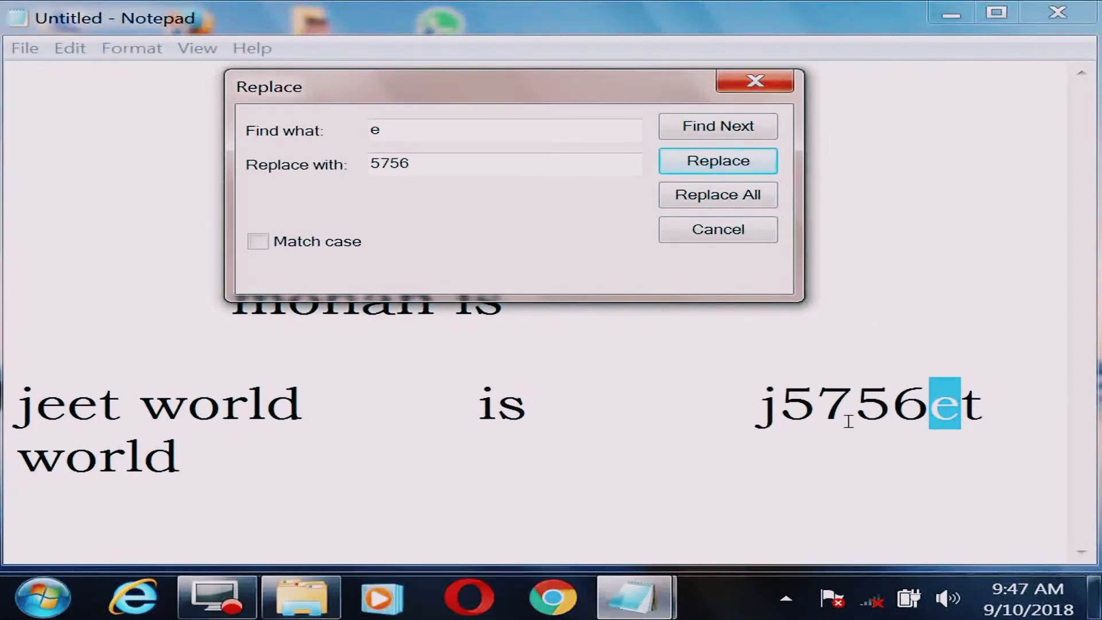
pyautogui.click(732, 198)
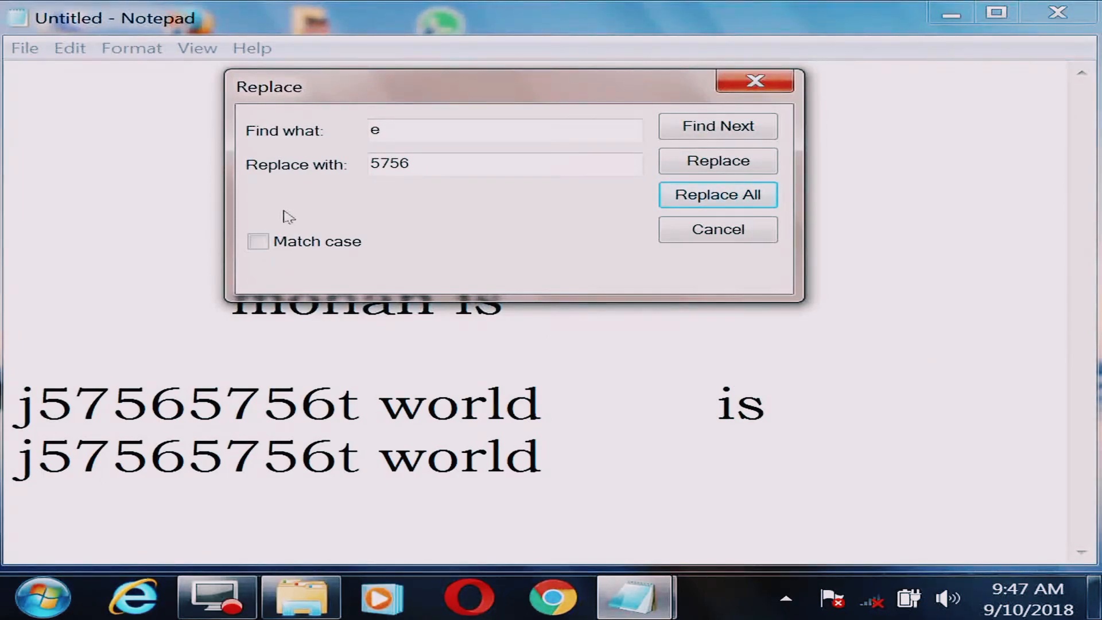
pyautogui.click(731, 231)
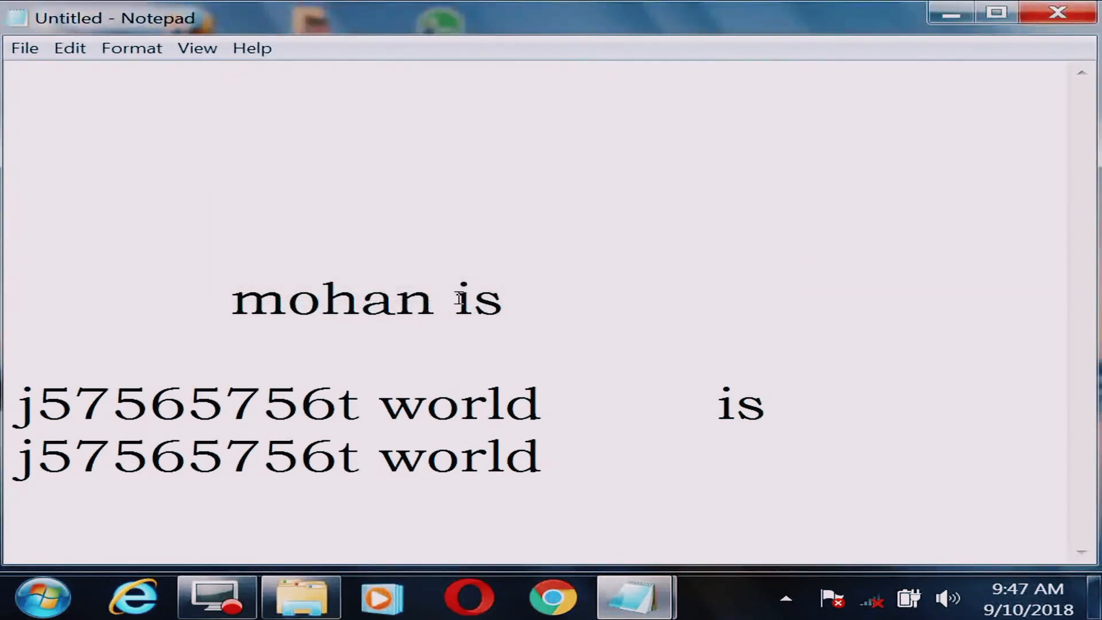
# Set up a new replacement that finds 5756 and replaces it with "ee".
pyautogui.click(70, 49)
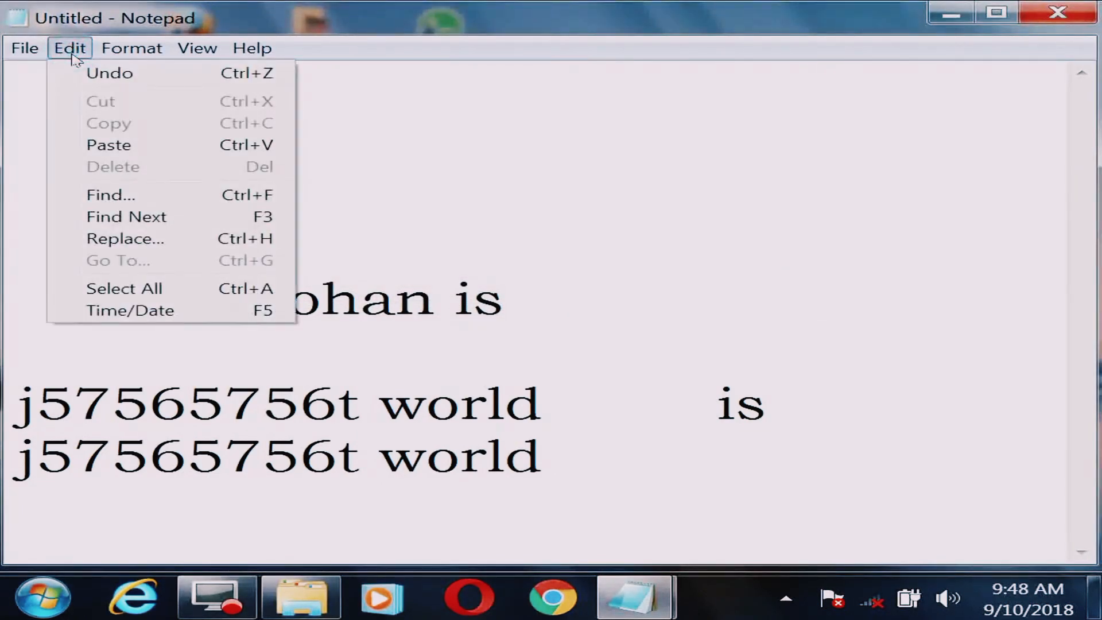
pyautogui.click(125, 240)
pyautogui.moveTo(282, 240); pyautogui.dragTo(228, 251)
pyautogui.rightClick(252, 241)
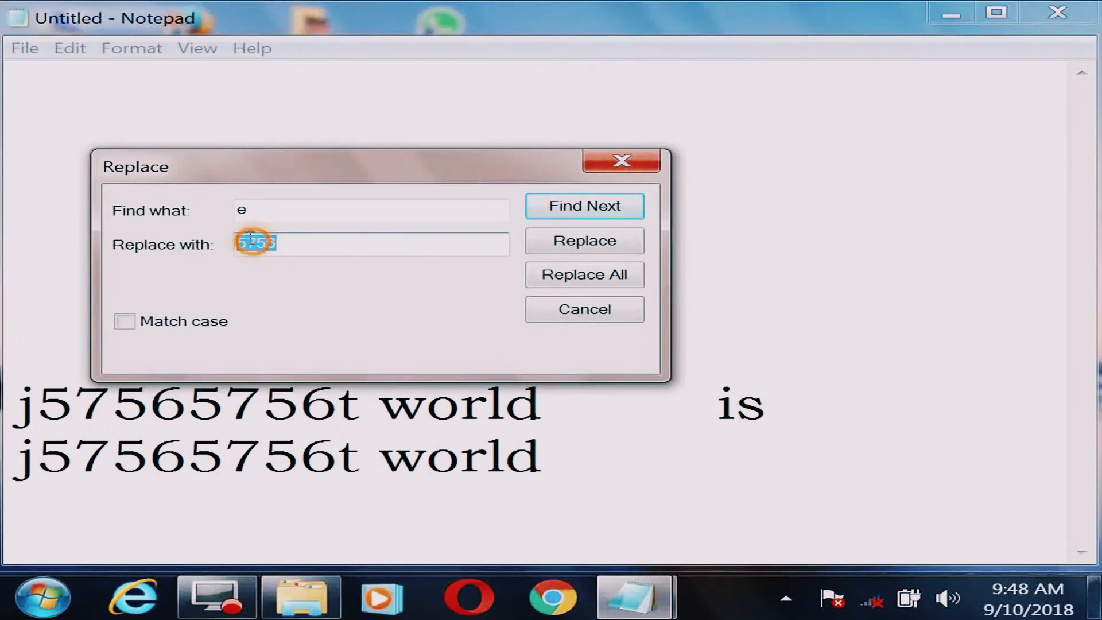
pyautogui.click(293, 305)
pyautogui.doubleClick(239, 209)
pyautogui.rightClick(257, 208)
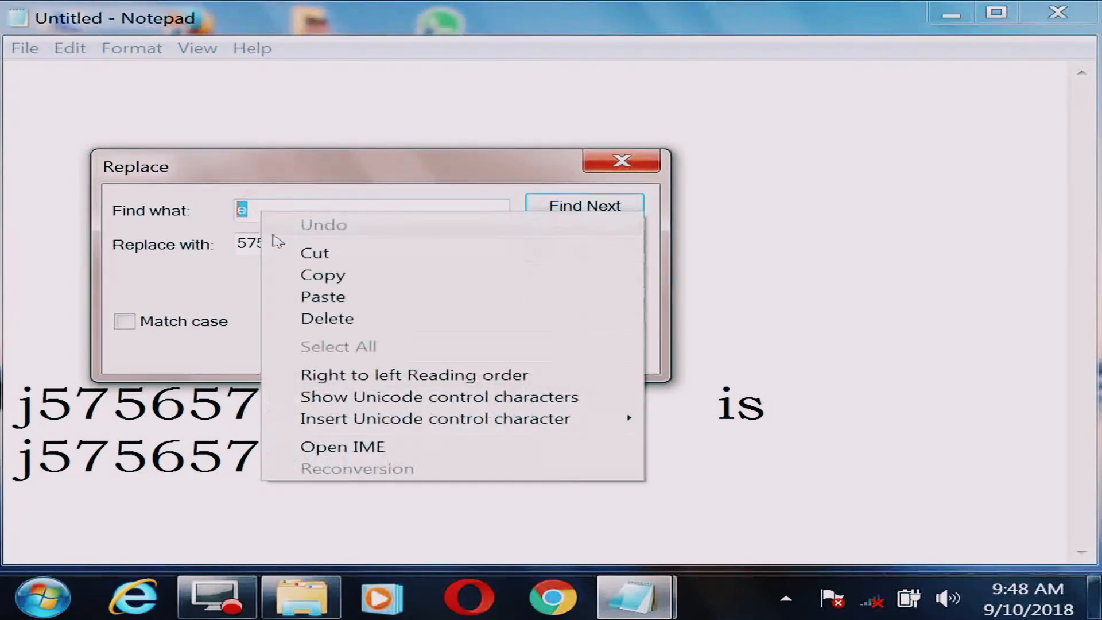
pyautogui.click(304, 299)
pyautogui.moveTo(285, 243); pyautogui.dragTo(226, 241)
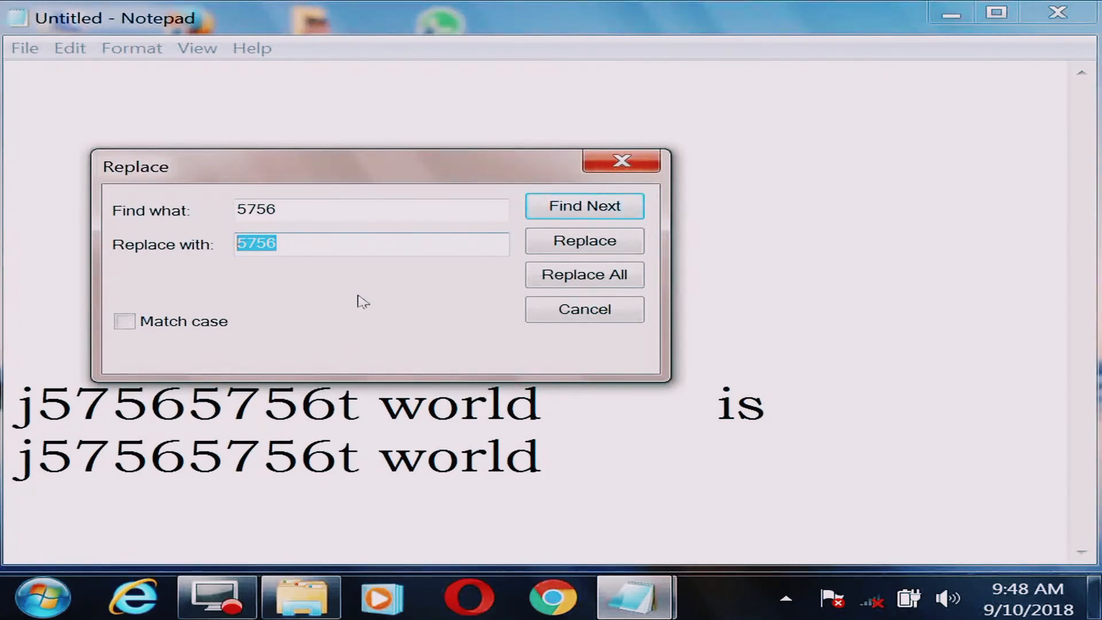
pyautogui.write('ee')
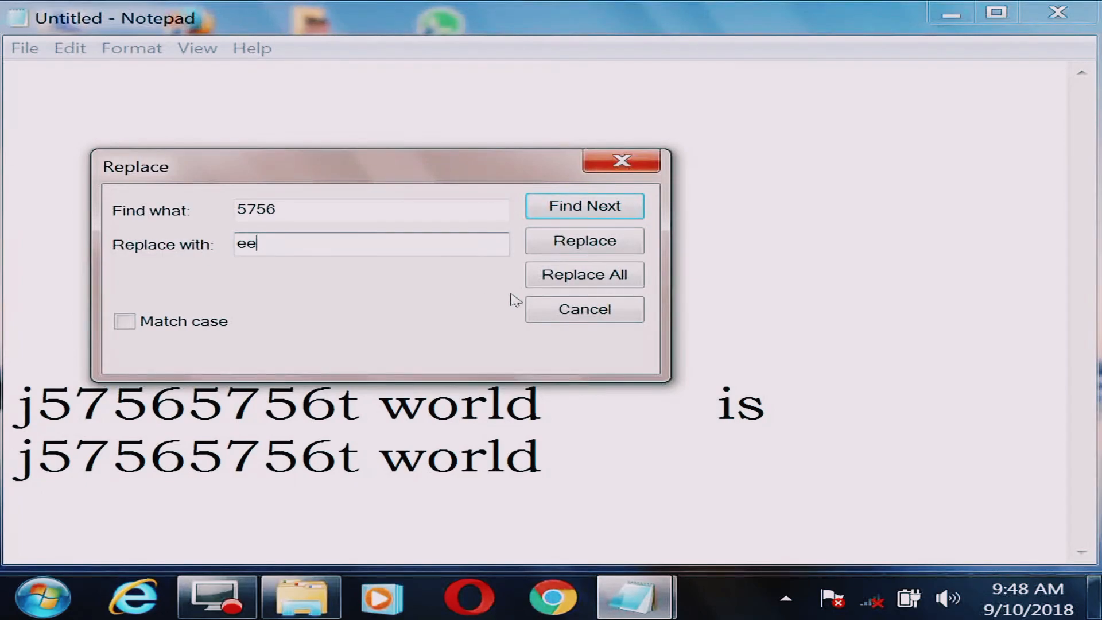
# Replace the first two matches one at a time, replace all the remaining ones at once, and close the dialog.
pyautogui.click(564, 247)
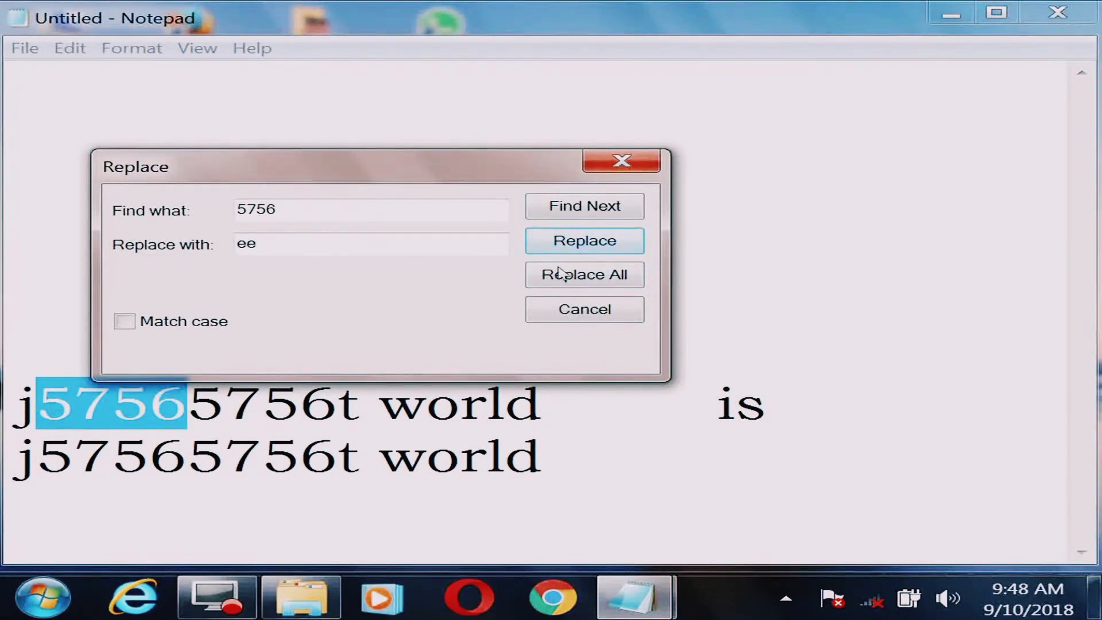
pyautogui.click(586, 242)
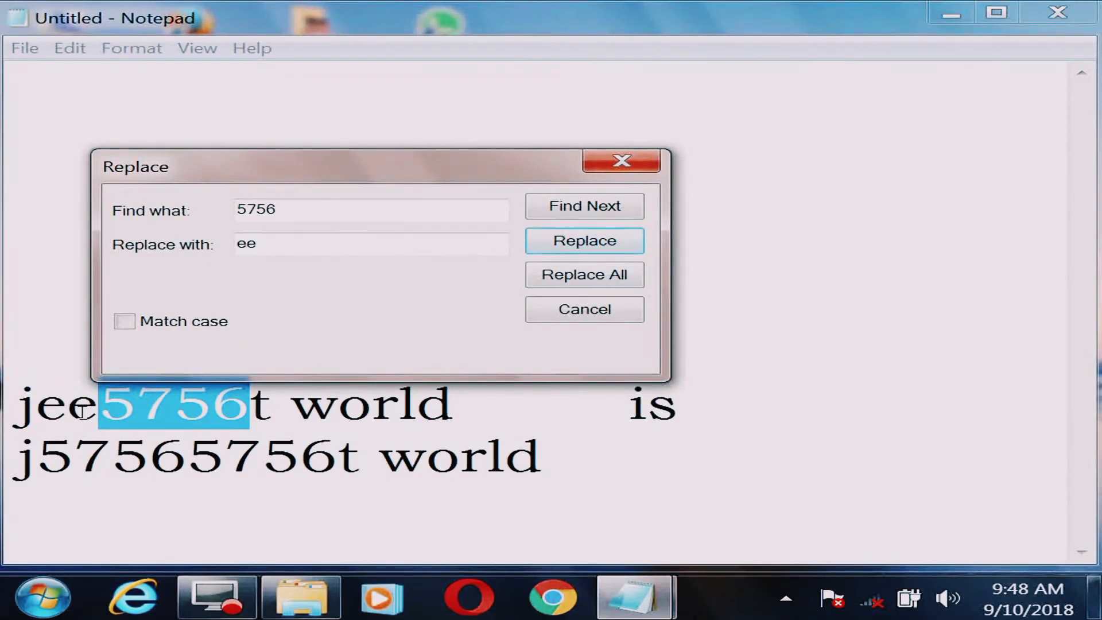
pyautogui.click(628, 245)
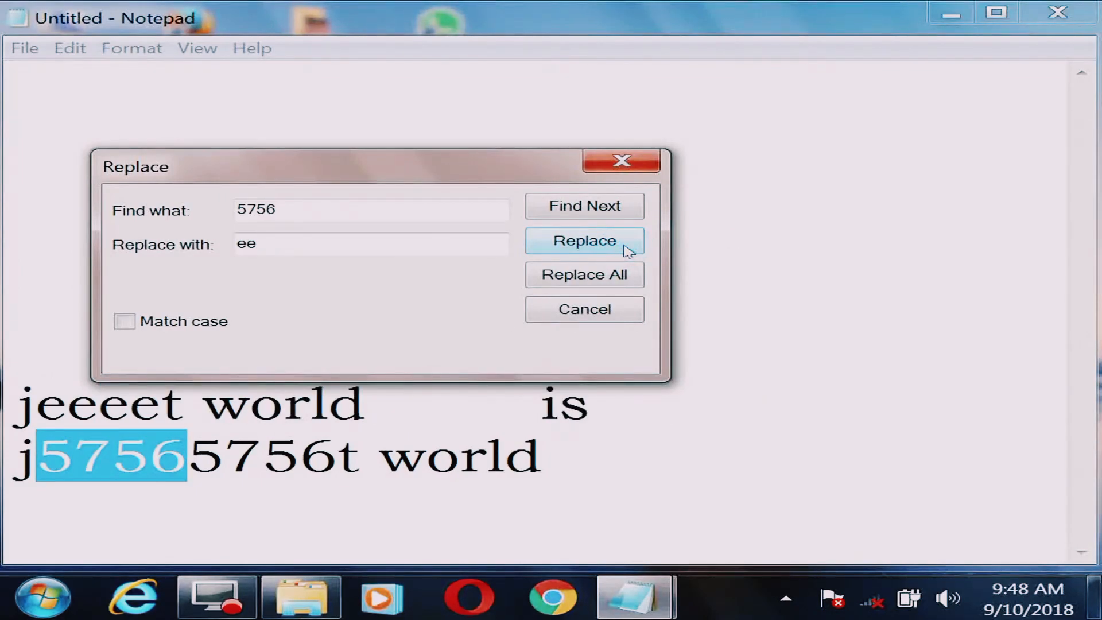
pyautogui.click(585, 279)
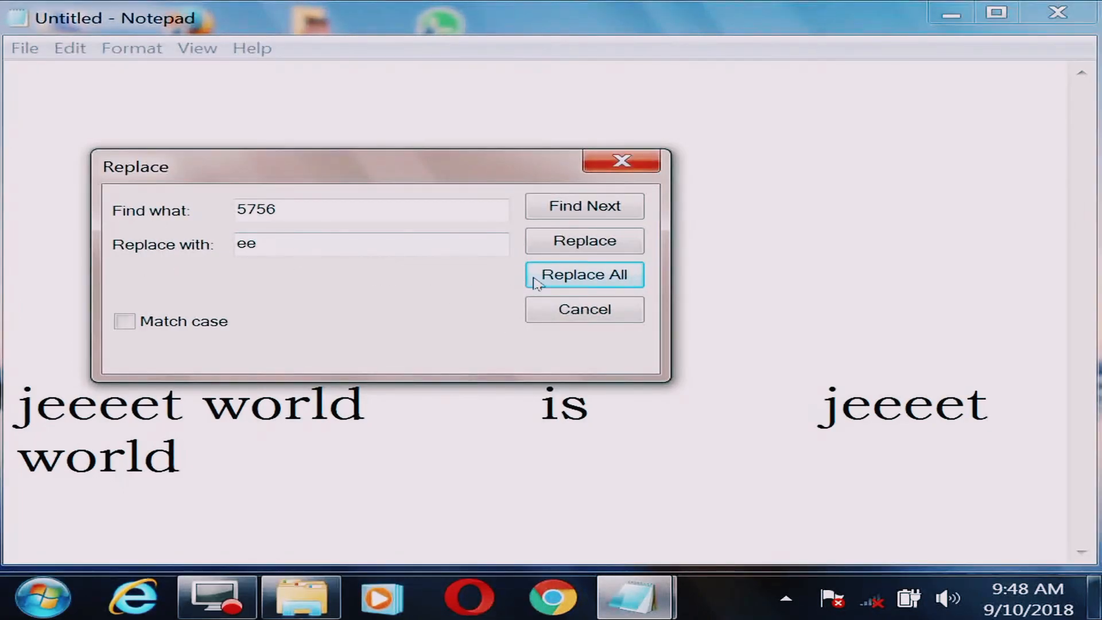
pyautogui.click(587, 311)
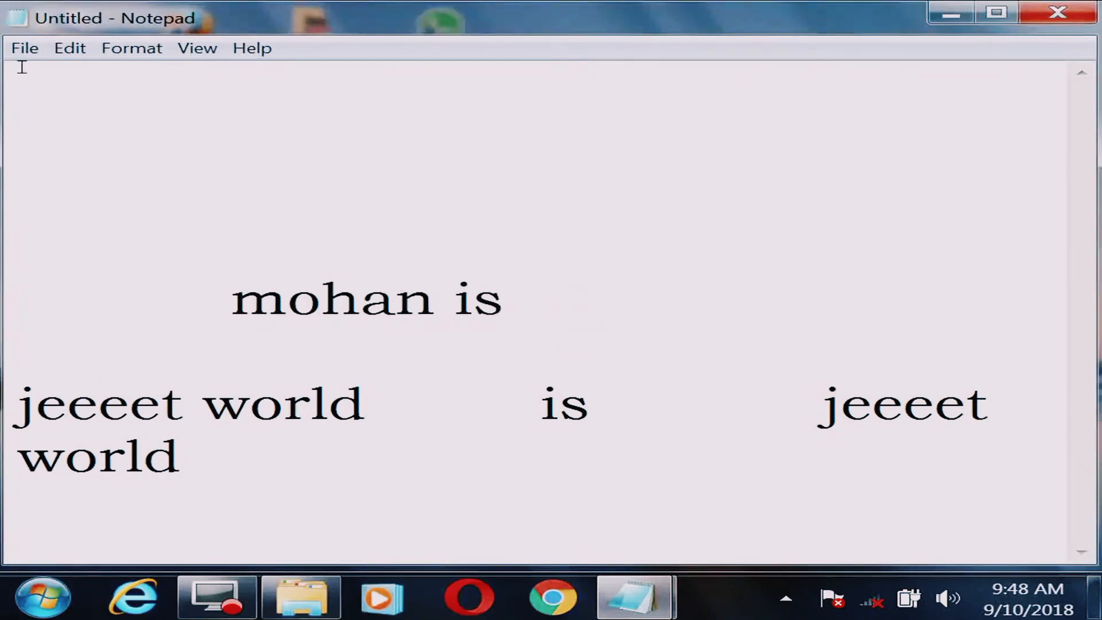
# Delete most of the leading spaces before the name on the upper text line.
pyautogui.click(69, 48)
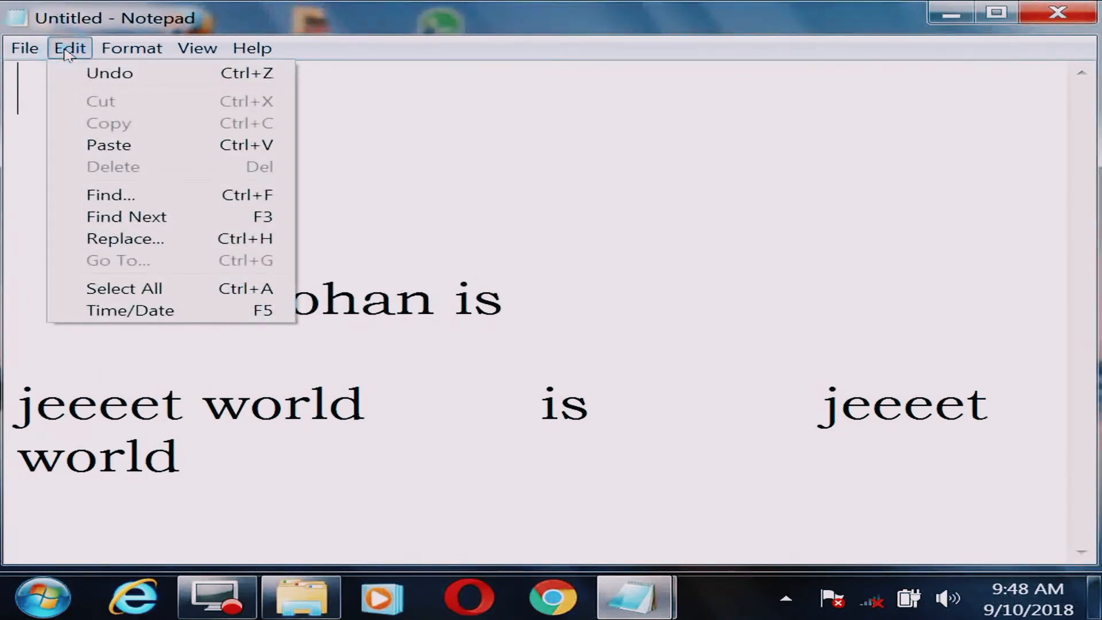
pyautogui.click(101, 265)
pyautogui.click(304, 388)
pyautogui.click(233, 295)
pyautogui.press('BackSpace')
pyautogui.press('BackSpace')
pyautogui.press('BackSpace')
pyautogui.press('BackSpace')
pyautogui.press('BackSpace')
pyautogui.press('BackSpace')
pyautogui.press('BackSpace')
pyautogui.press('BackSpace')
pyautogui.press('BackSpace')
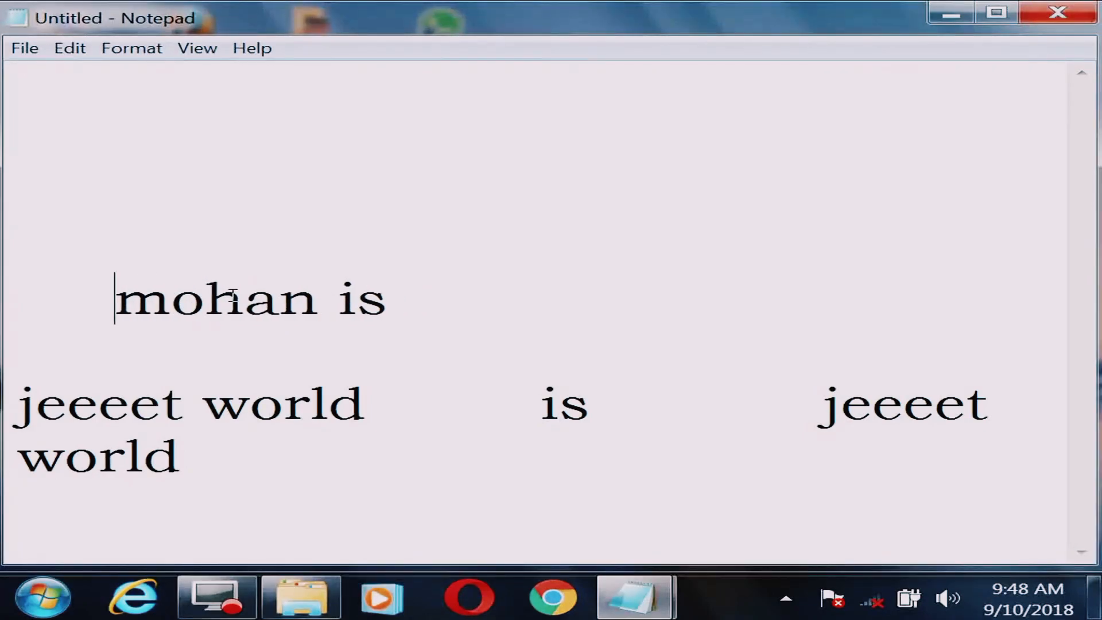
pyautogui.press('BackSpace')
pyautogui.press('BackSpace')
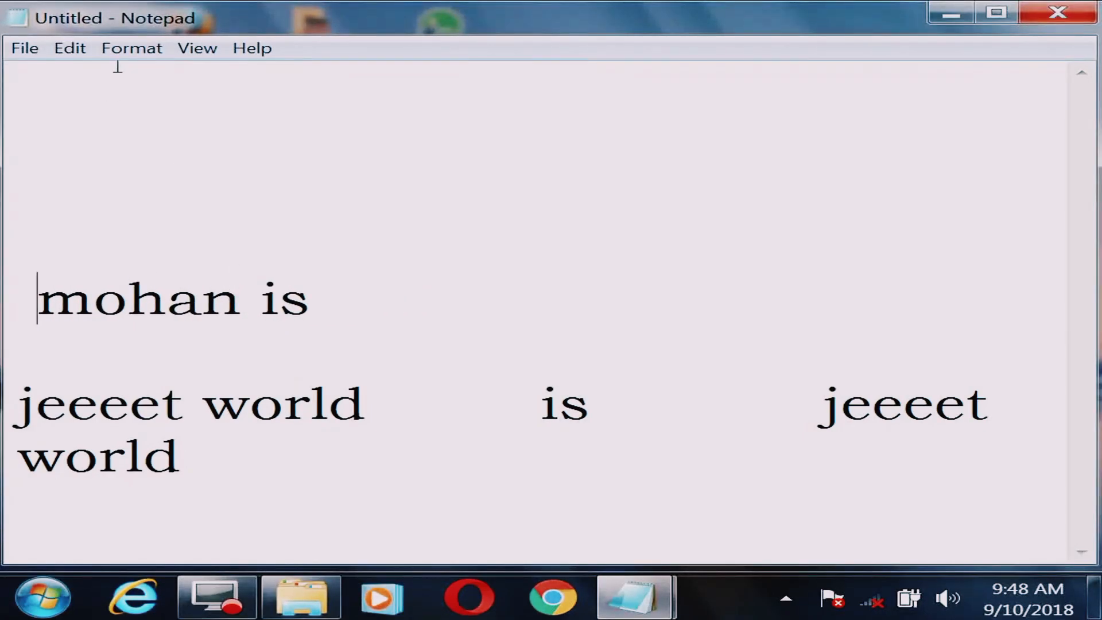
# Select the document's entire text and delete it.
pyautogui.click(69, 49)
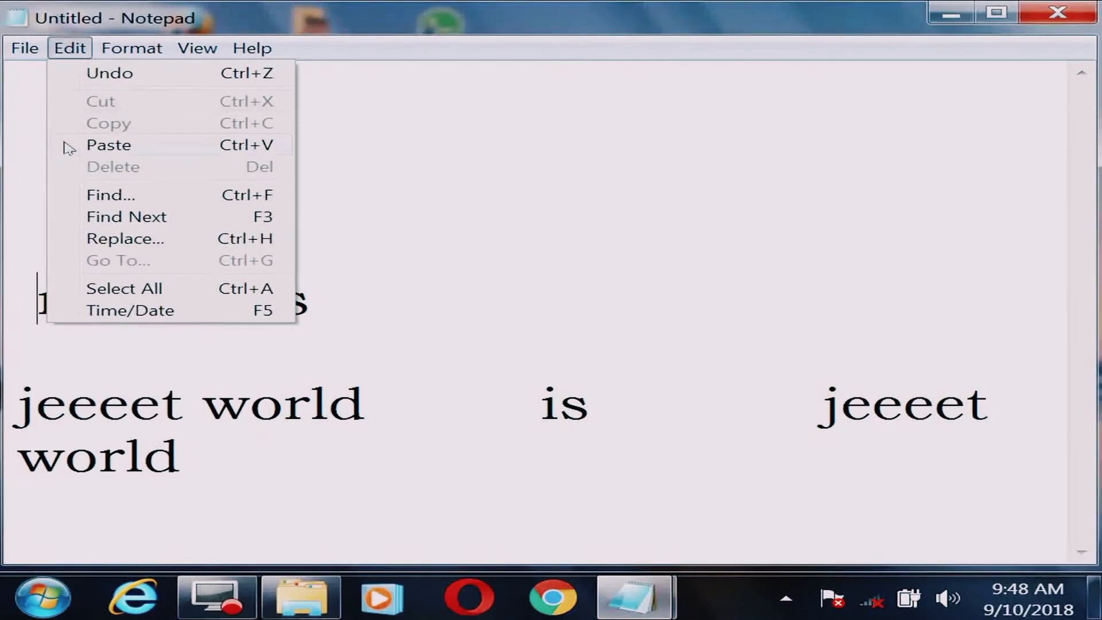
pyautogui.click(109, 290)
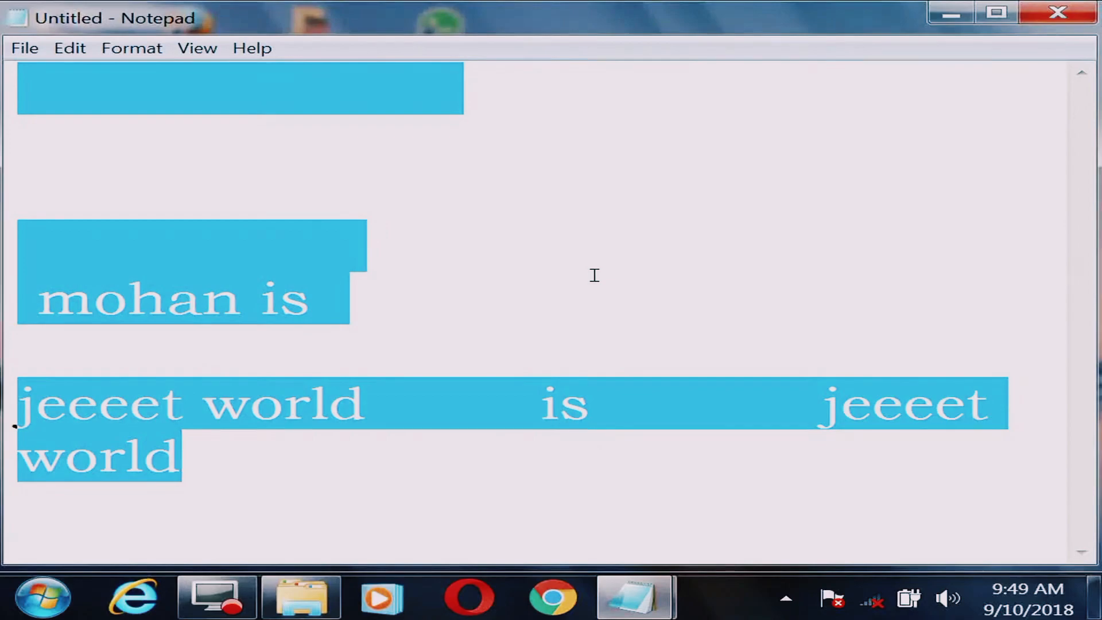
pyautogui.click(69, 49)
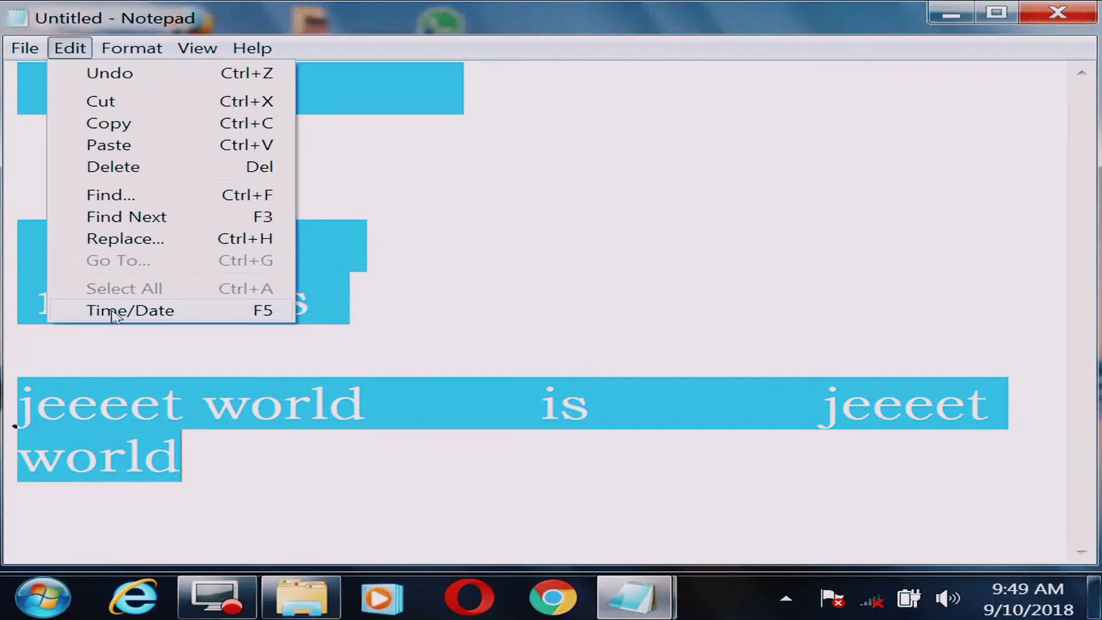
pyautogui.click(637, 258)
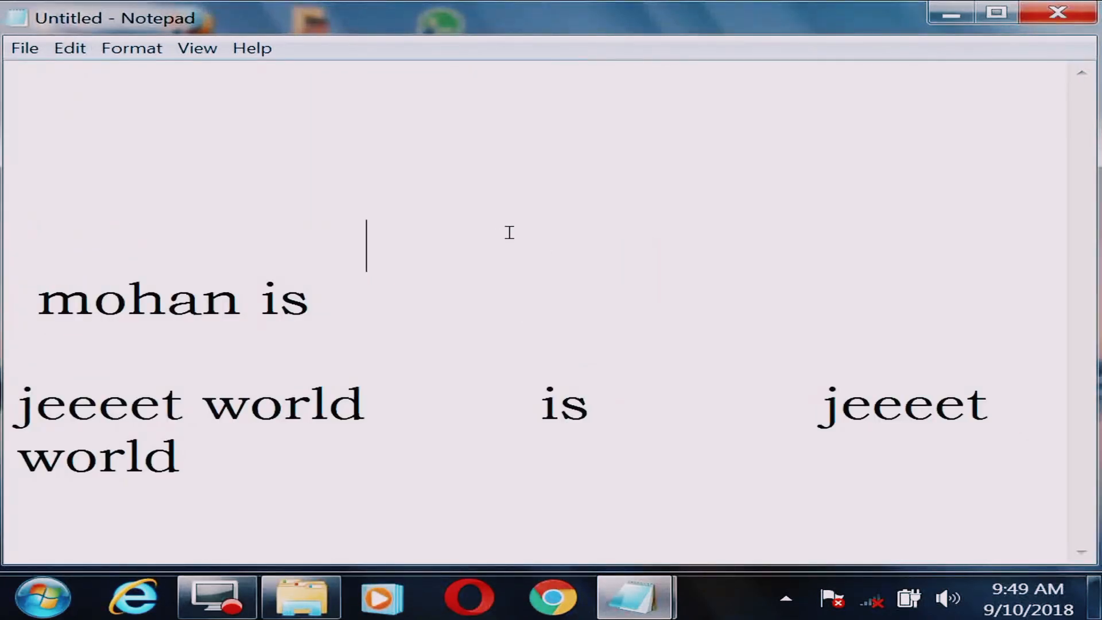
pyautogui.hotkey('ctrl', 'a')
pyautogui.press('BackSpace')
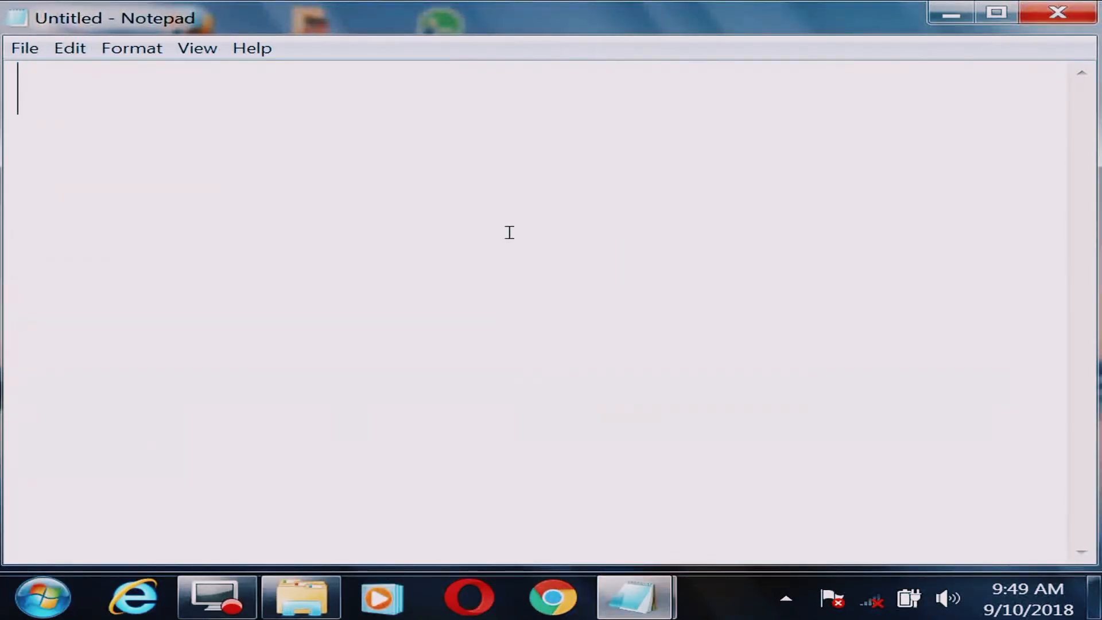
# Insert the current time and date on the sixth line of the empty document, indented from the margin.
pyautogui.click(70, 48)
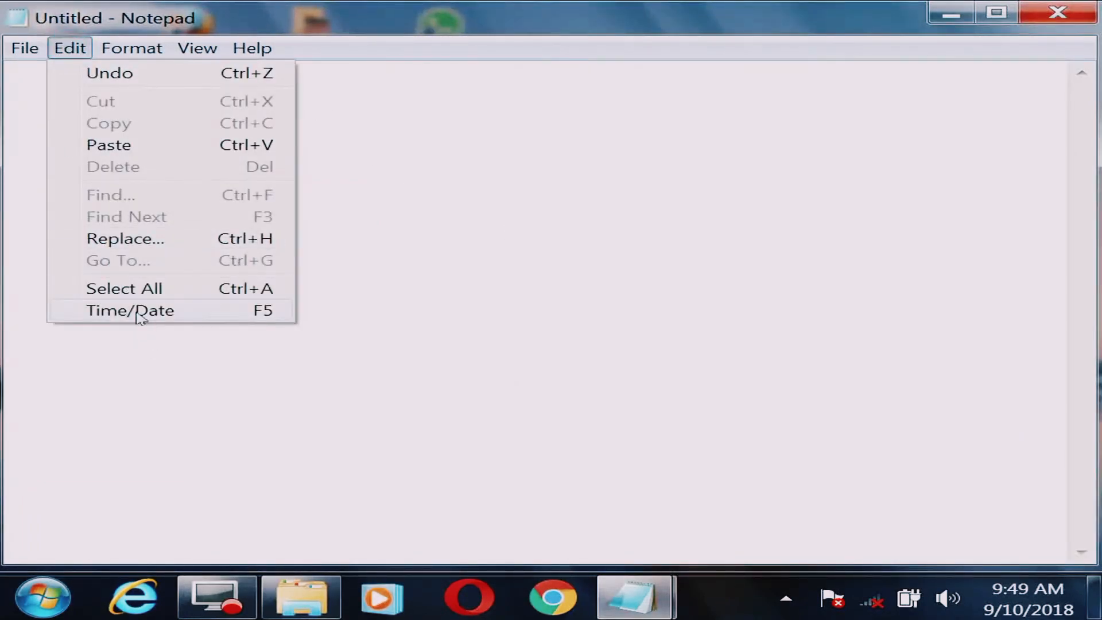
pyautogui.click(594, 309)
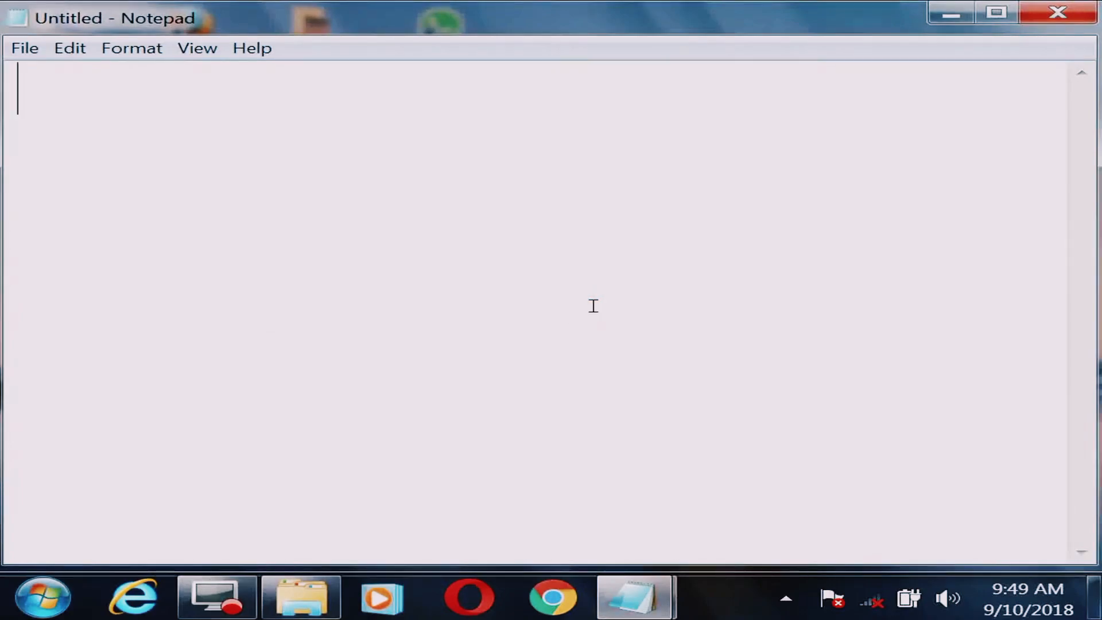
pyautogui.press('Return')
pyautogui.press('Return')
pyautogui.press('Return')
pyautogui.press('Return')
pyautogui.press('Return')
pyautogui.click(68, 58)
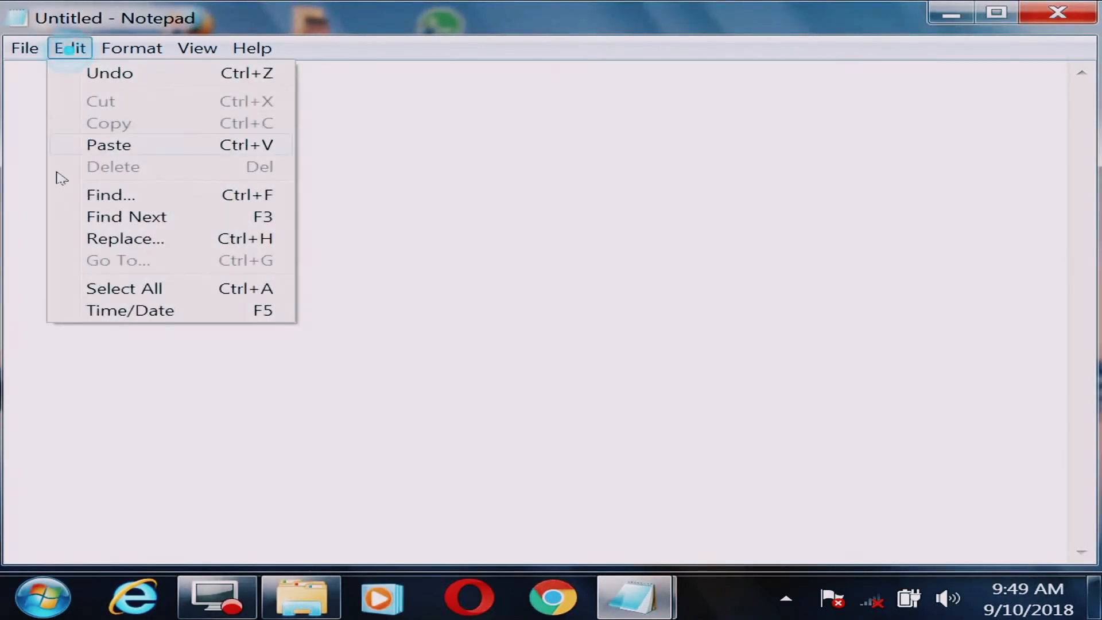
pyautogui.click(97, 310)
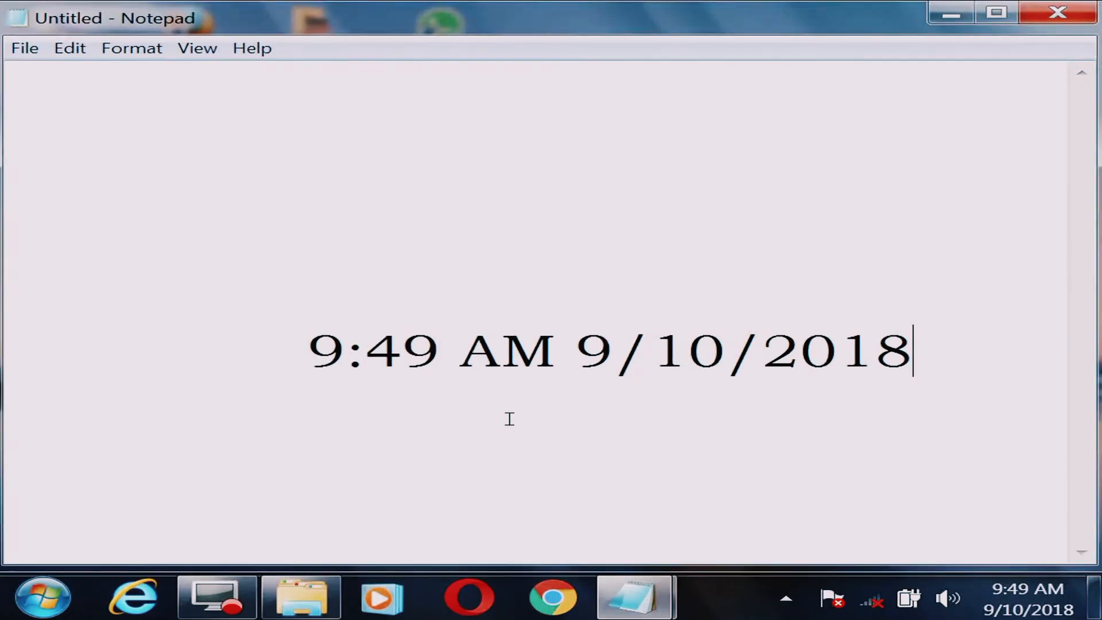
# Edit the inserted date so its day reads 11 and its month reads 3, giving 3/11/2018.
pyautogui.moveTo(576, 351); pyautogui.dragTo(897, 350)
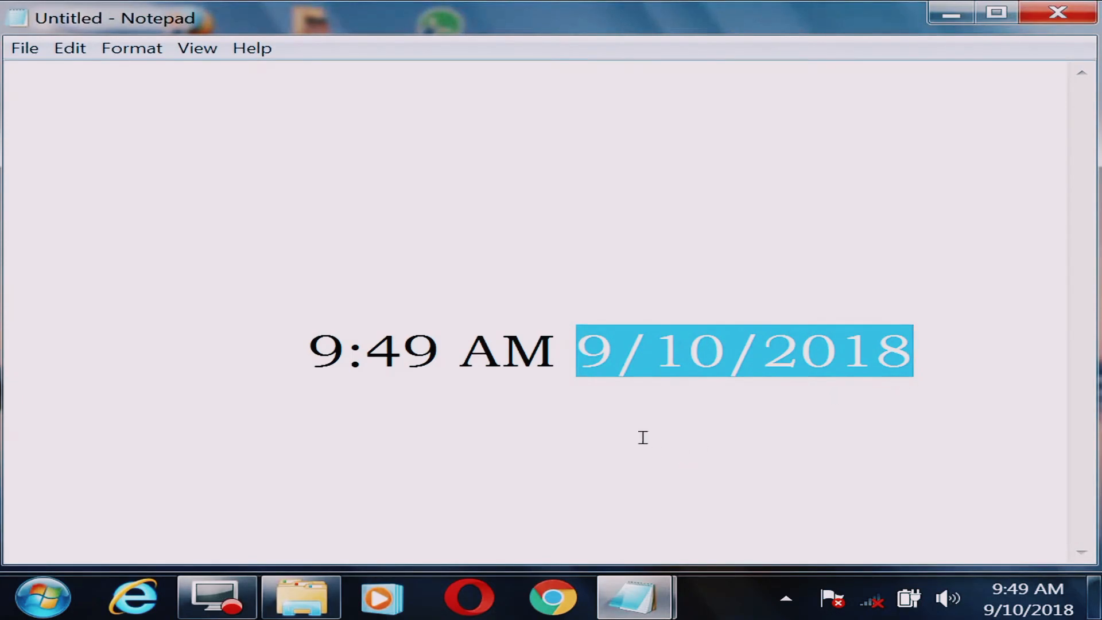
pyautogui.click(673, 416)
pyautogui.moveTo(689, 352); pyautogui.dragTo(664, 360)
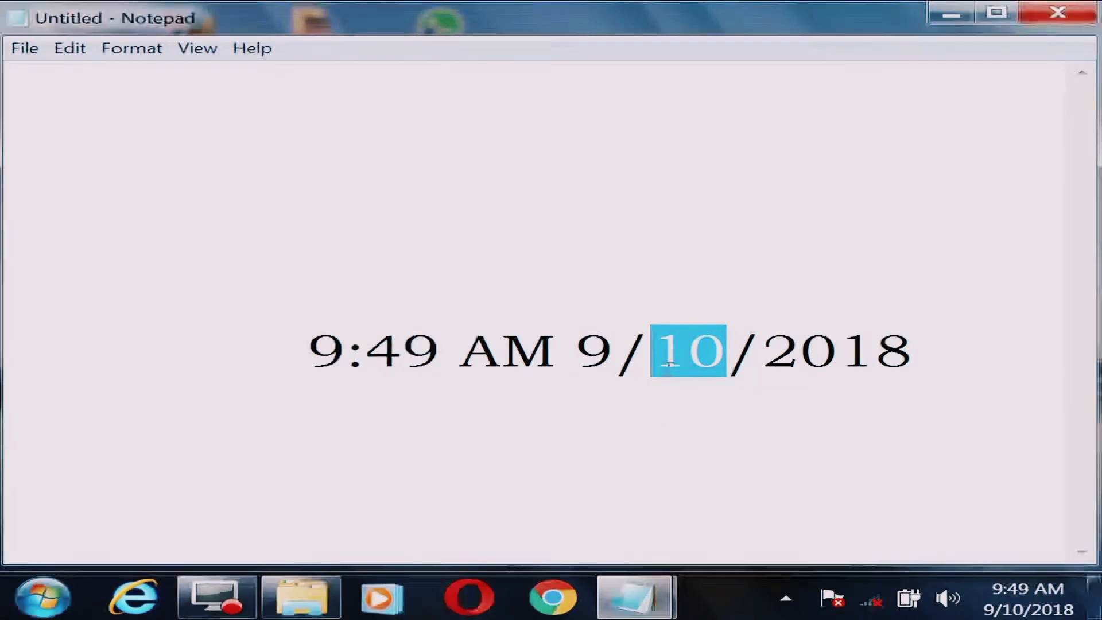
pyautogui.write('11')
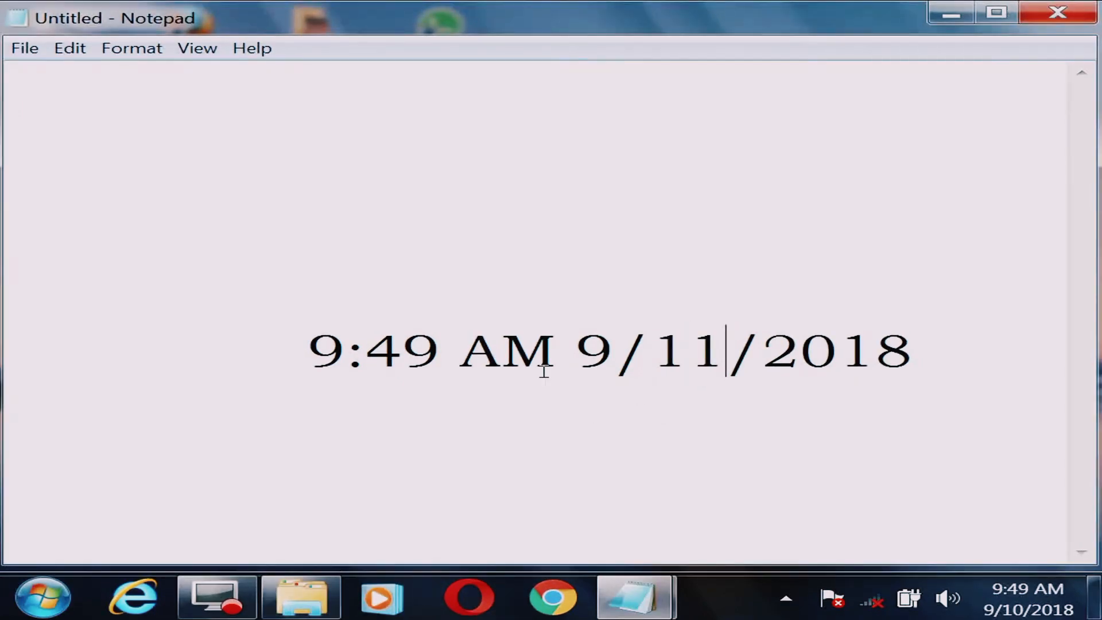
pyautogui.moveTo(577, 341); pyautogui.dragTo(595, 341)
pyautogui.write('3')
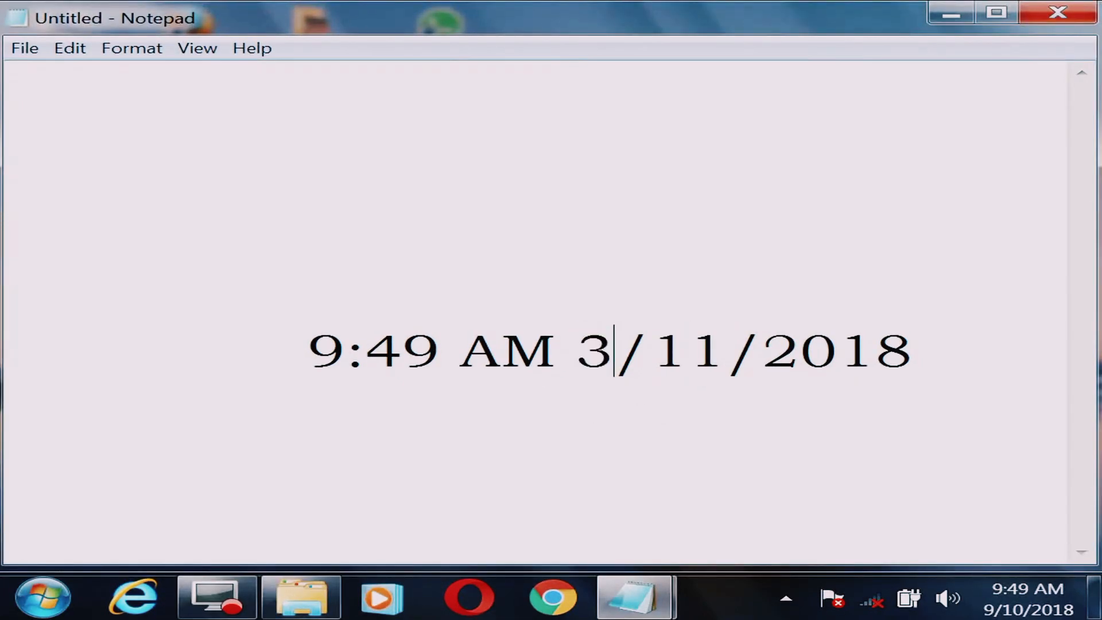
pyautogui.click(471, 458)
# Fill the first line with a long unbroken string of random letters starting with "hkjkjhjkhhkjhkjh", enough to span several wrapped rows.
pyautogui.click(121, 51)
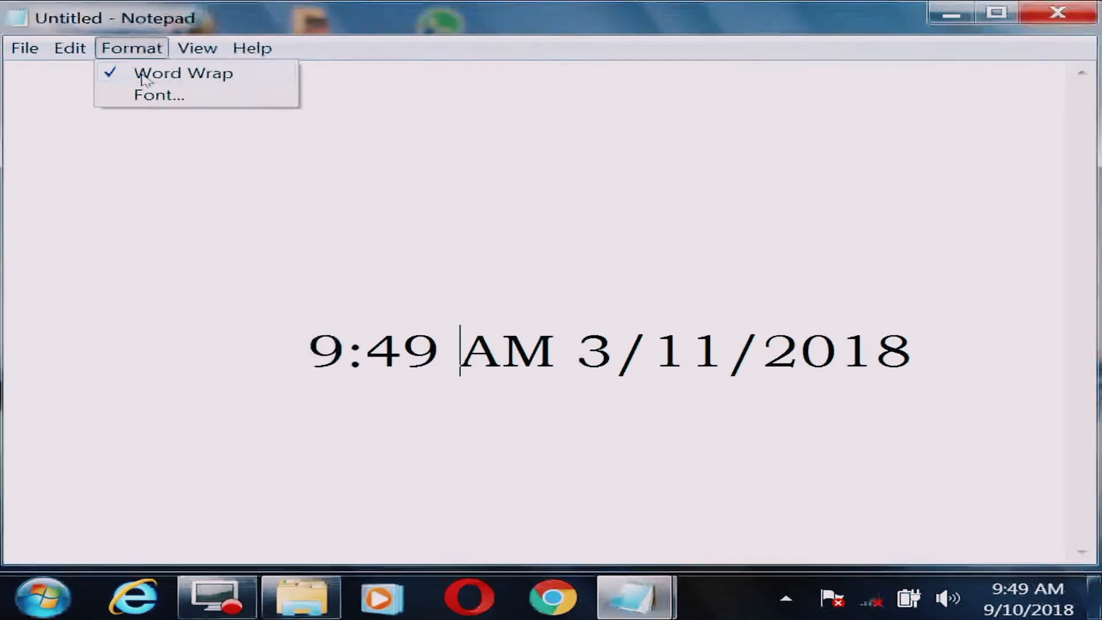
pyautogui.click(343, 360)
pyautogui.click(49, 104)
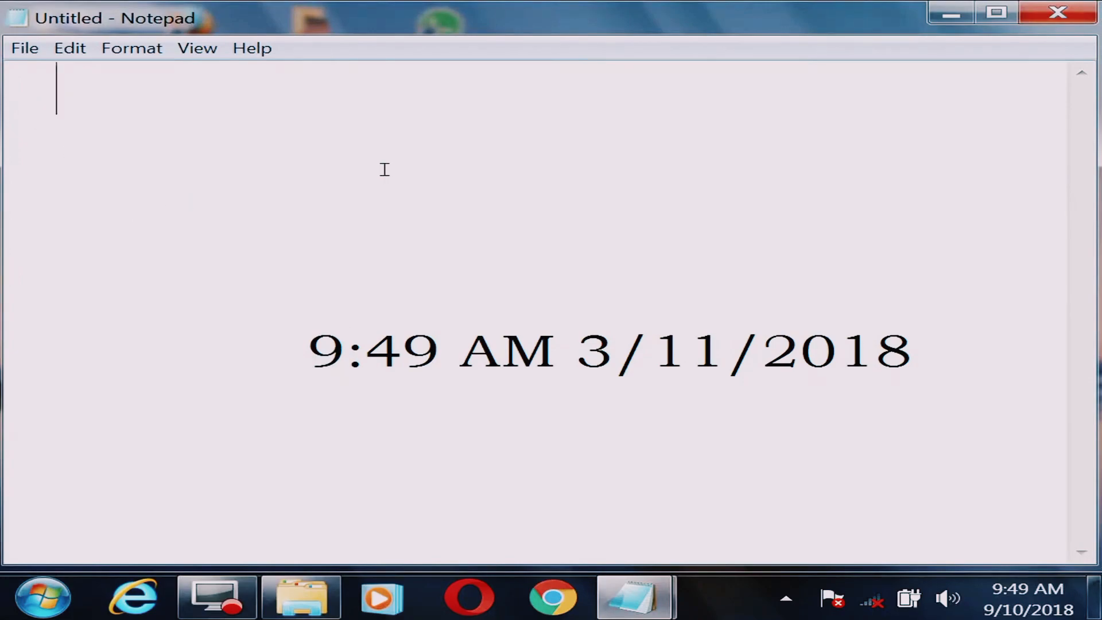
pyautogui.write('hkjkjhjkhhkjhkjhuou')
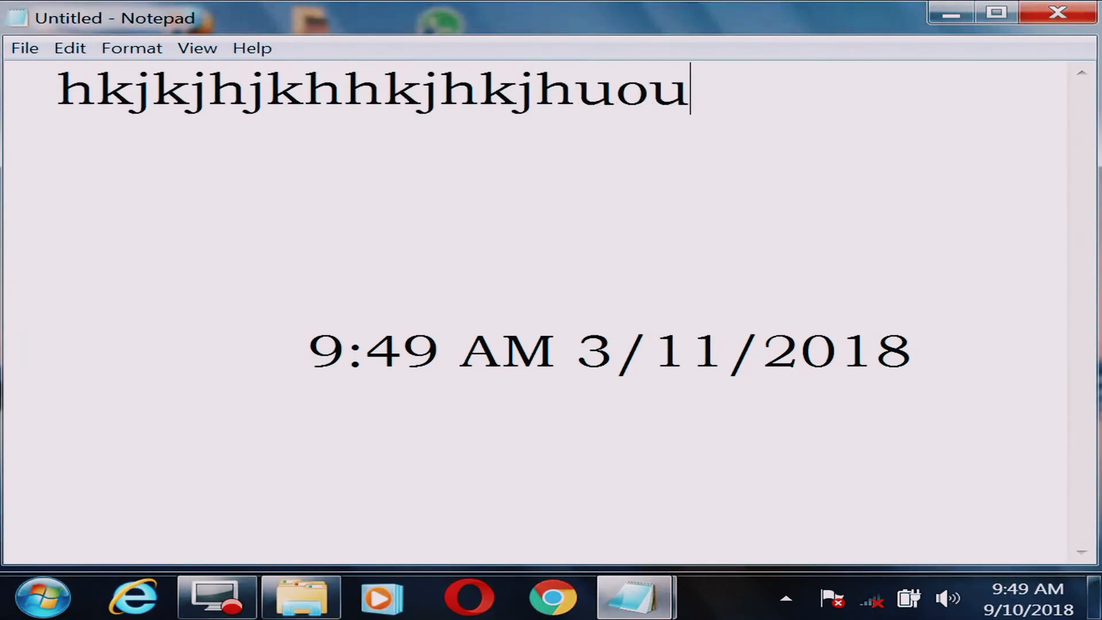
pyautogui.write('oiuoiuiouoiuoiuiouiououoiuo')
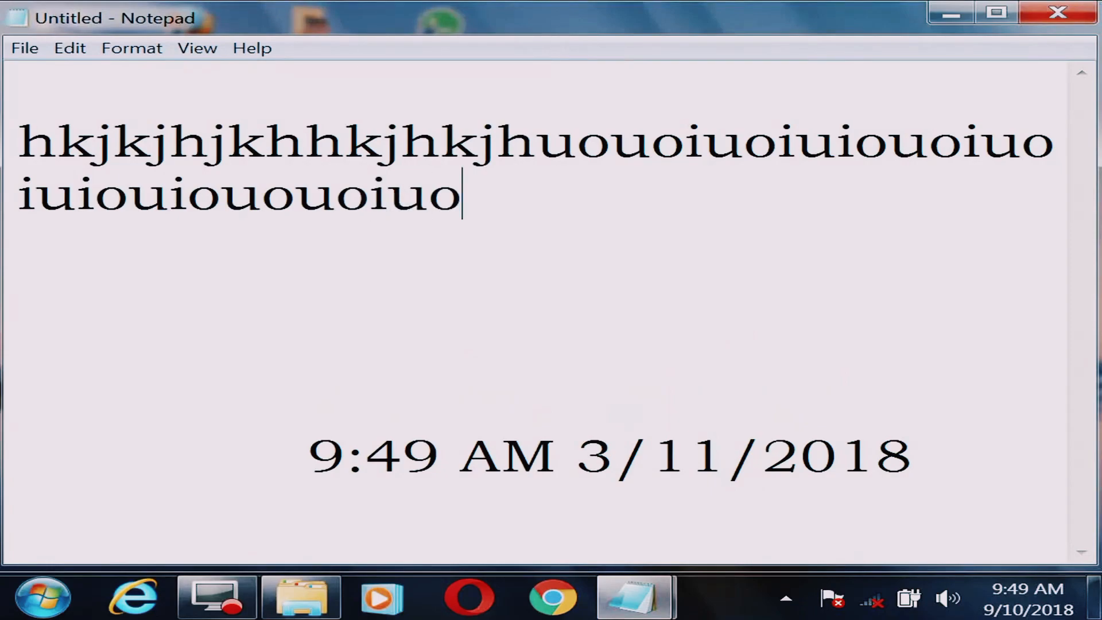
pyautogui.write('kjhkjhkjhkjhkjhkhkhkhkh')
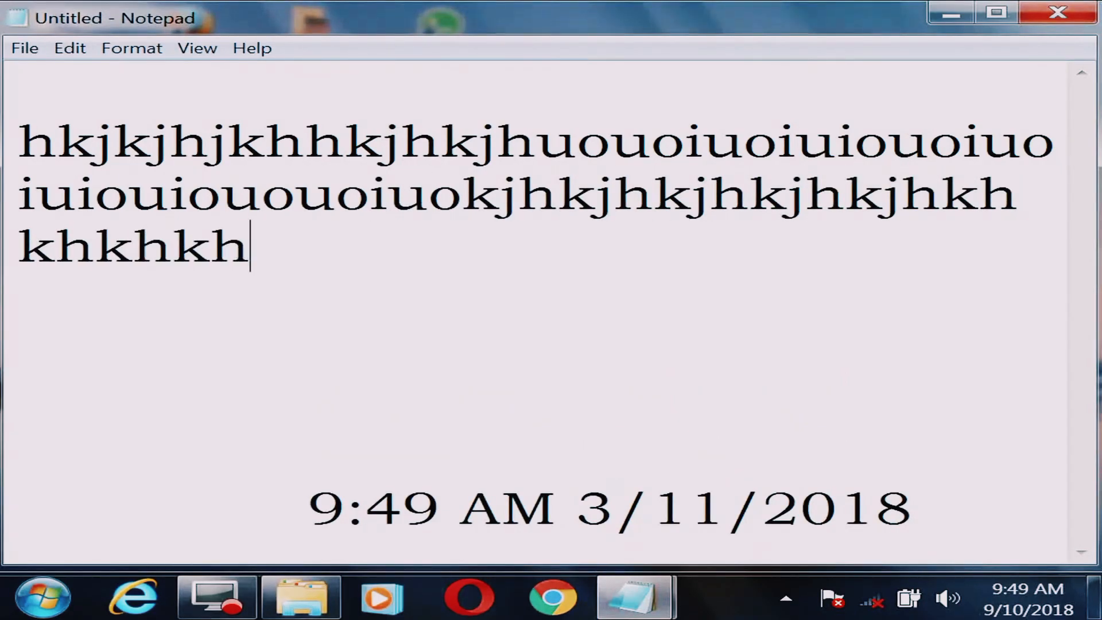
pyautogui.write('khkjhkjhkhkjhiuyiuyiuyiu')
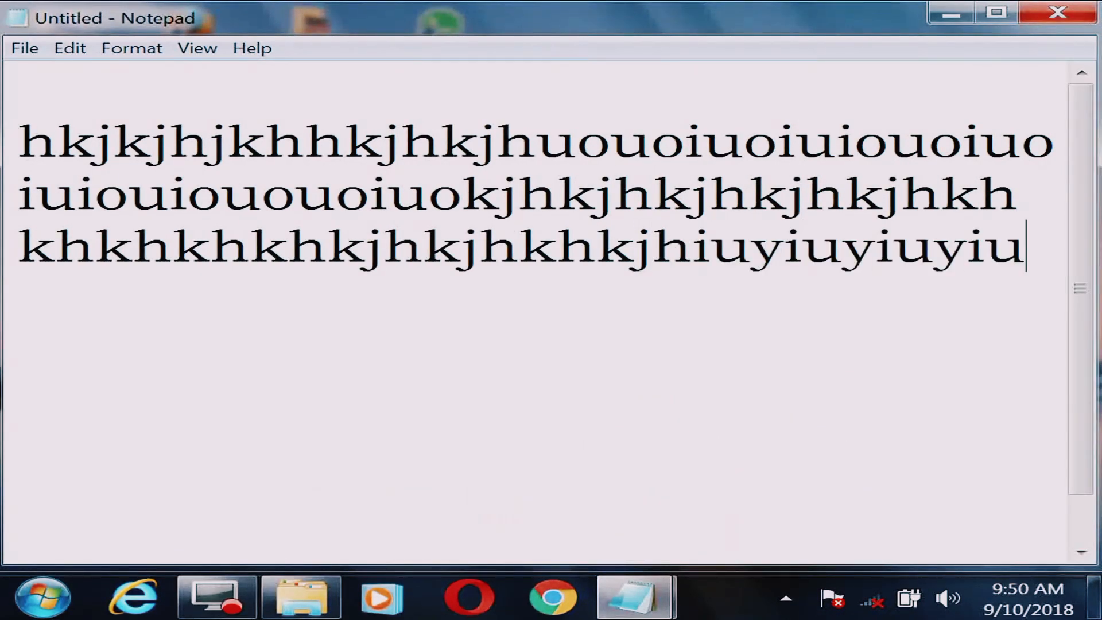
pyautogui.write('yiuyiuyiyuiyiuygg')
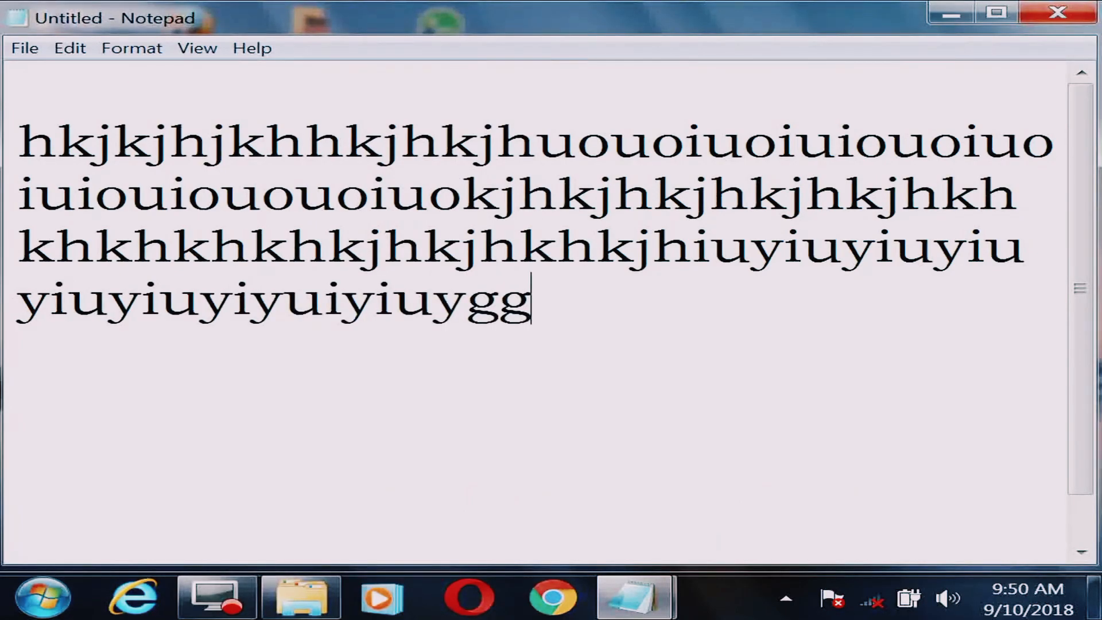
pyautogui.write('jhghjhgjhgjhgjhgjhgjhgjh')
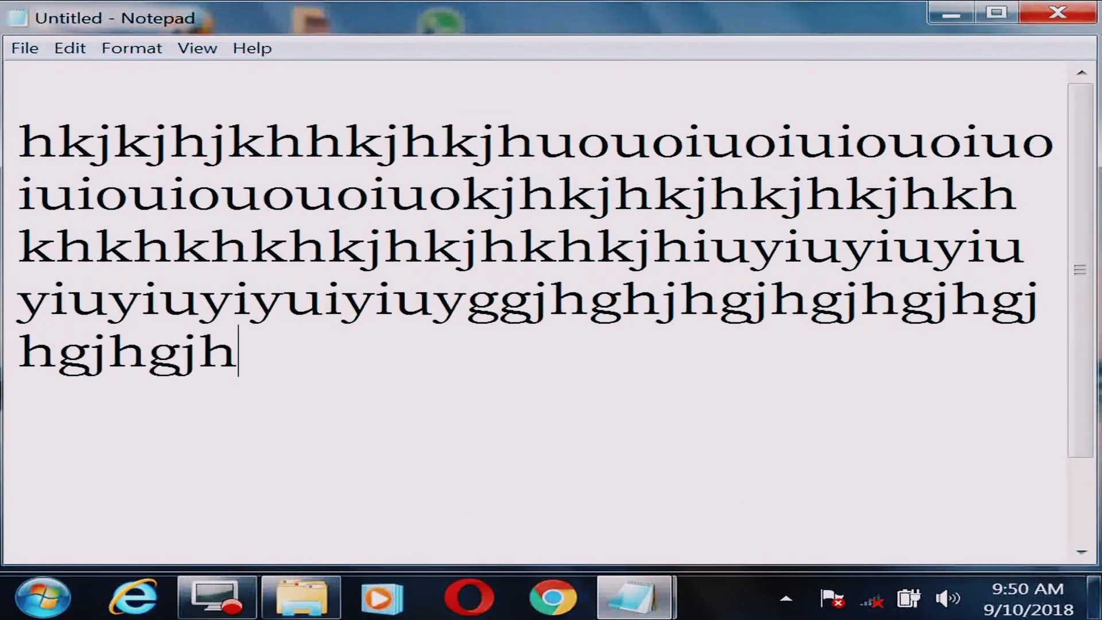
pyautogui.write('gj')
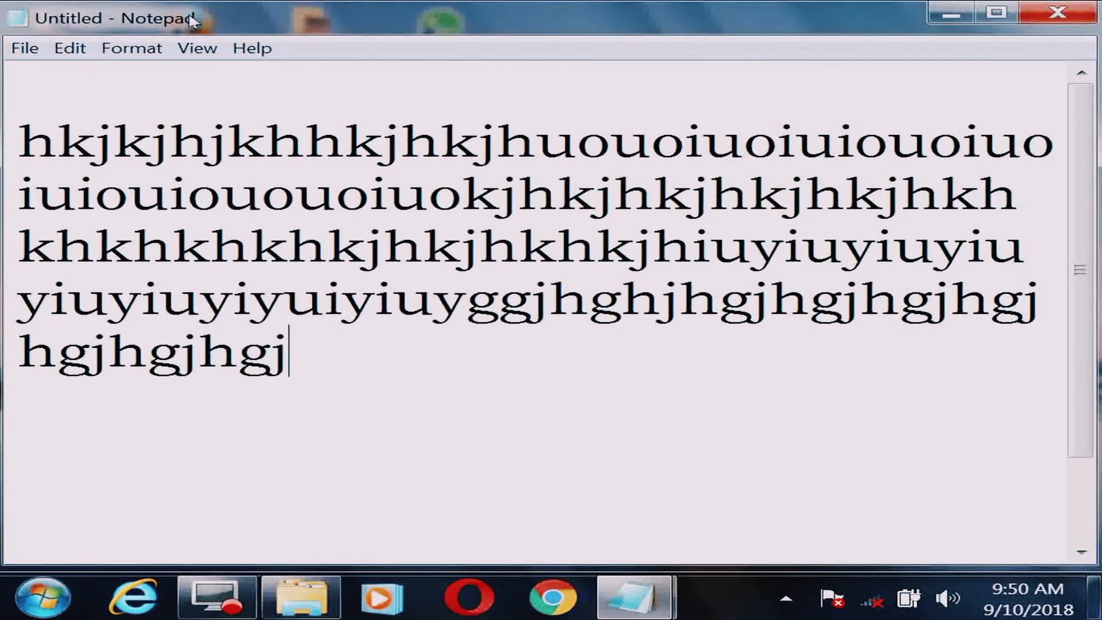
# Turn off Word Wrap and add "jhjhjh" and long runs of the letters j and g at the start of the first line.
pyautogui.click(131, 48)
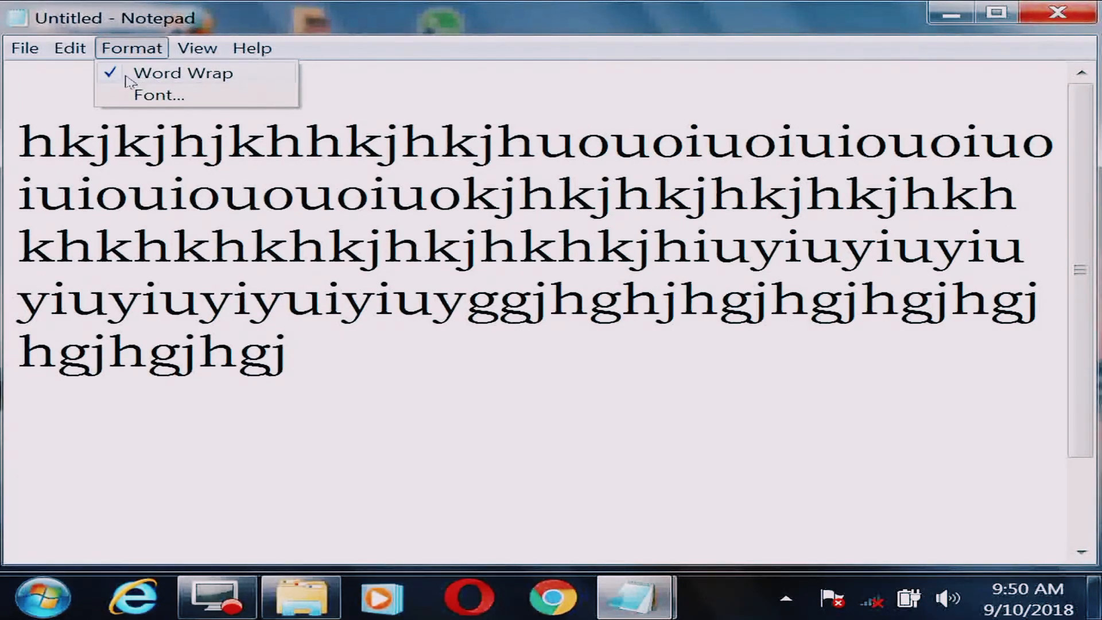
pyautogui.click(118, 79)
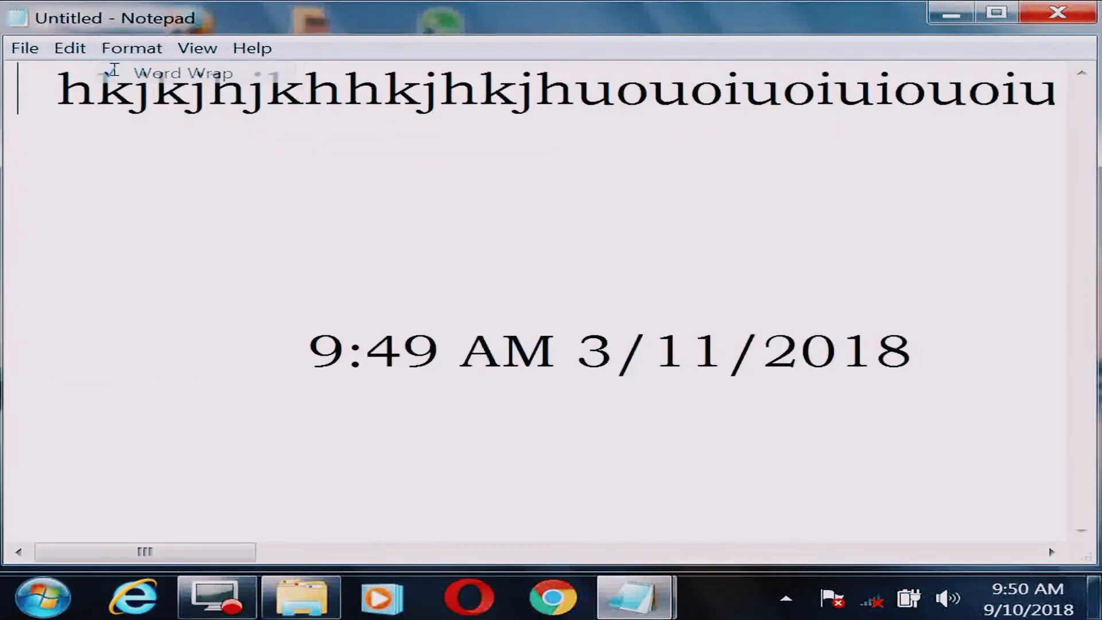
pyautogui.write('jhjhjhjhjhj  ')
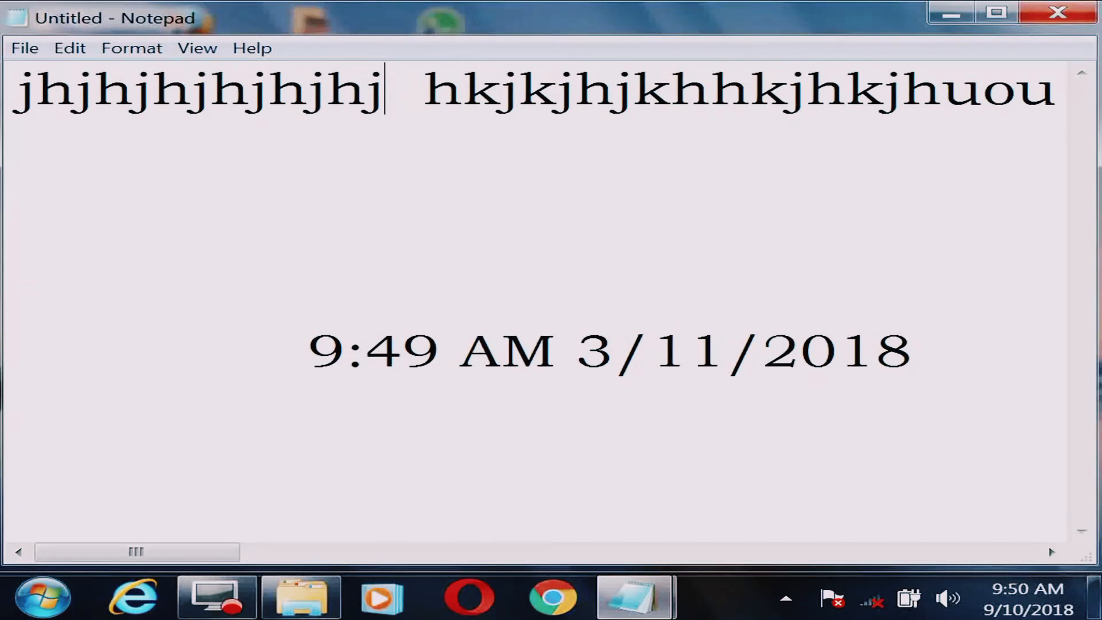
pyautogui.write('jjjjjjjjjjjjjjjjjjjjjjjjjjjjjjjjjjjjjjjjjjjjjjjjjjjjjjjjjj')
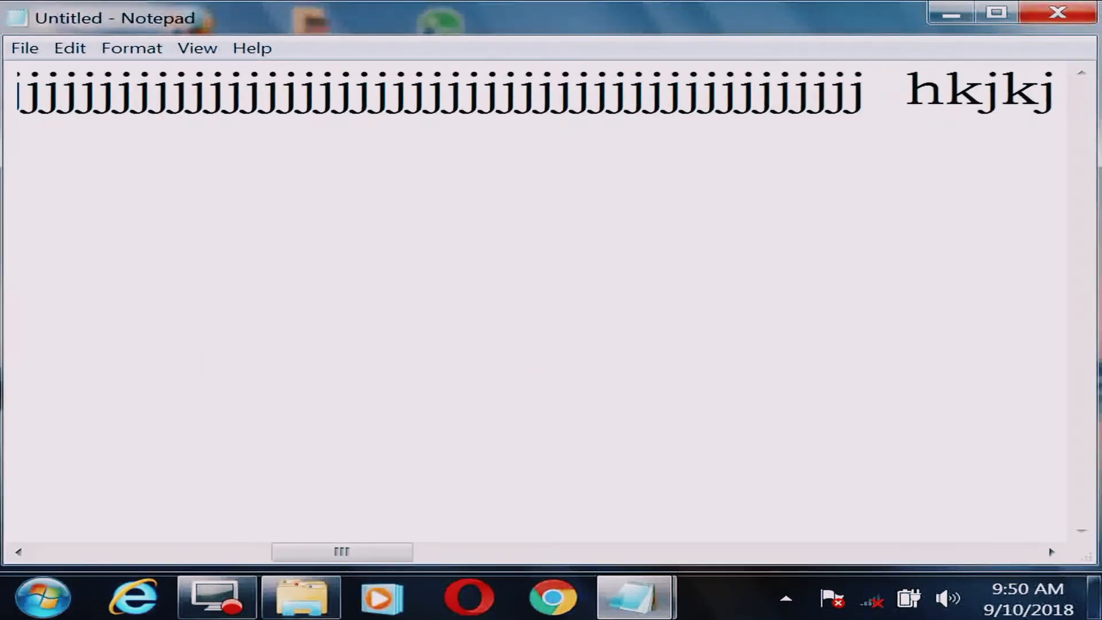
pyautogui.write('jjjjjjjjjjjjjjjjjjjjjjjjjjjjjjjjjjjjjjjjjjjjjjjjjjjjjjjjjjjgh')
pyautogui.write('gggggggggggggggggggggggggggggggggggggggggggggggg')
pyautogui.write('gggggggggggggggggggggggggggg   hk')
# Turn Word Wrap back on and look through the wrapped text down to the date line and back.
pyautogui.click(121, 48)
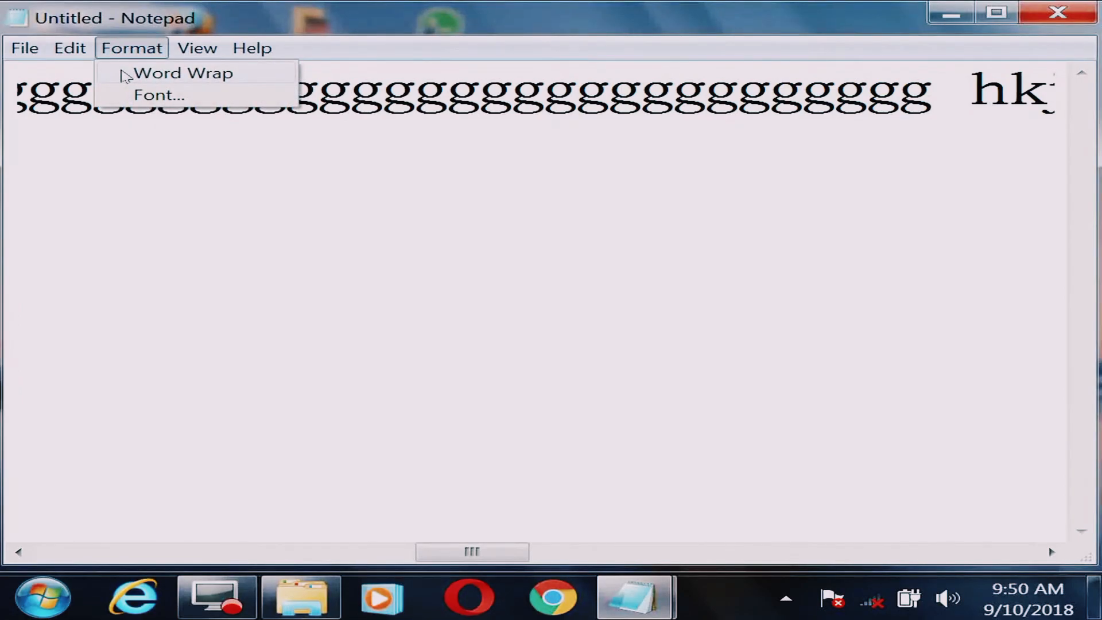
pyautogui.click(172, 73)
pyautogui.scroll(-2, 519, 260)
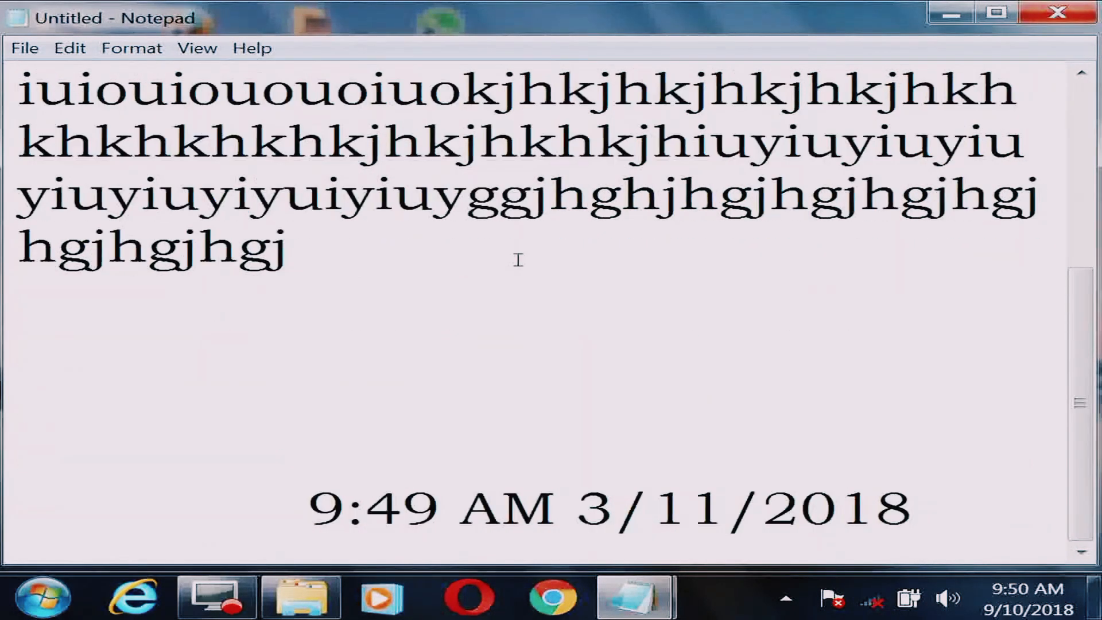
pyautogui.scroll(2, 518, 260)
pyautogui.scroll(-2, 522, 275)
pyautogui.scroll(2, 293, 254)
# Open the Font dialog to examine its font, style and size options, and close it without making changes.
pyautogui.click(71, 49)
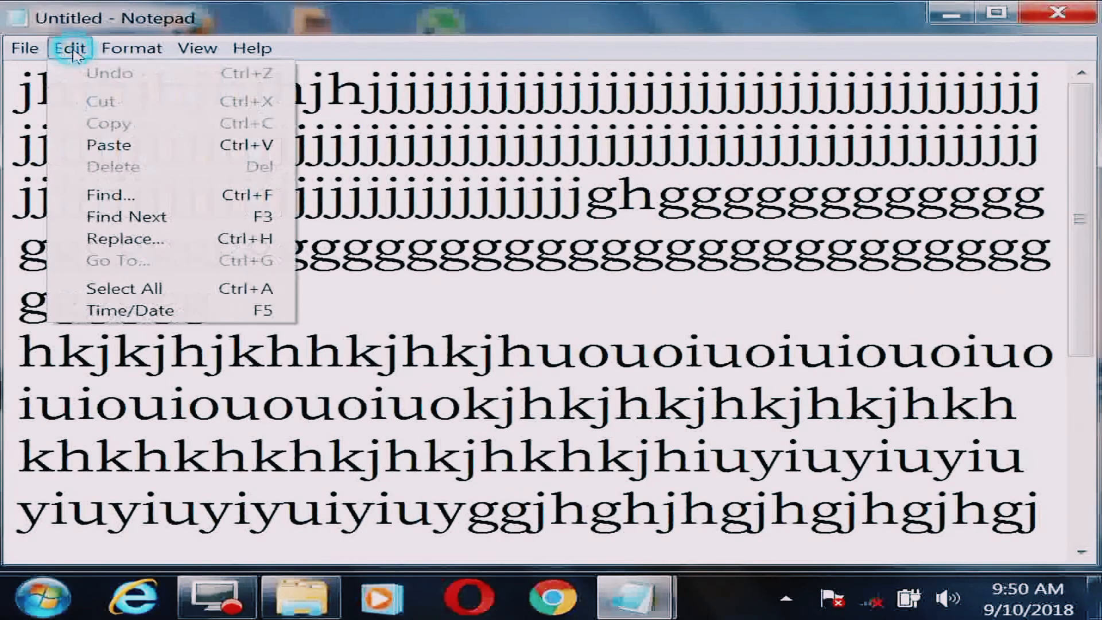
pyautogui.moveTo(112, 55)
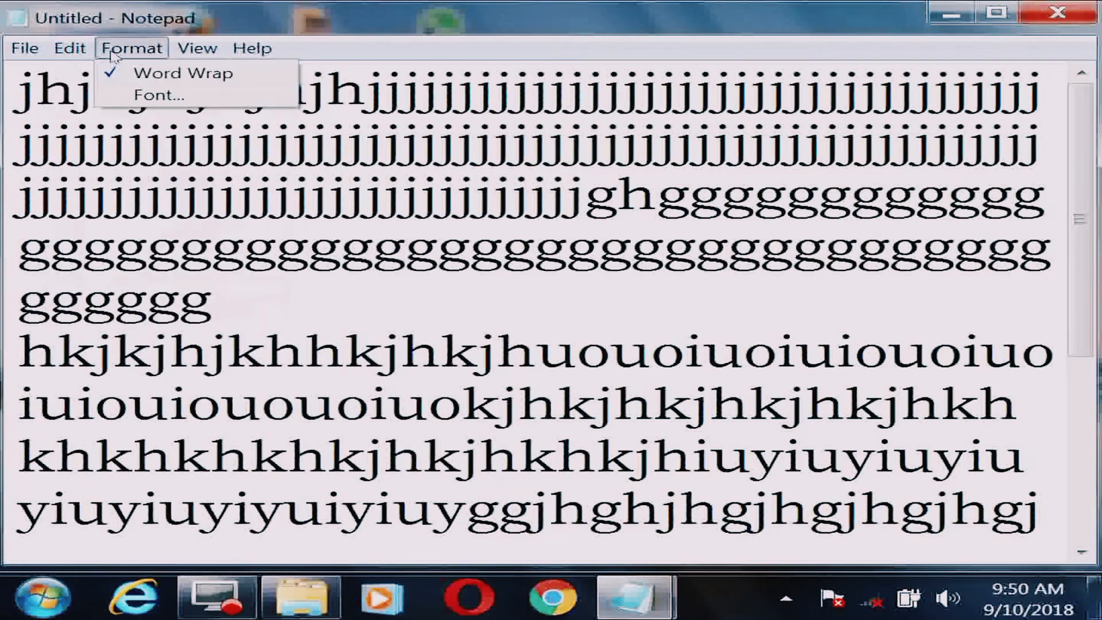
pyautogui.click(141, 96)
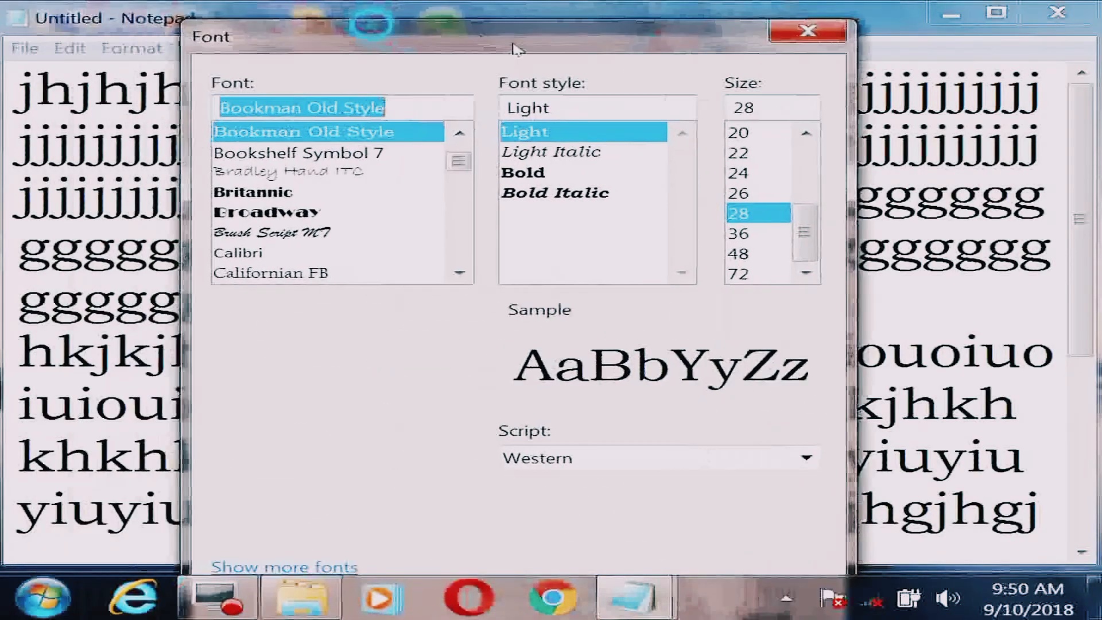
pyautogui.moveTo(512, 44); pyautogui.dragTo(440, 18)
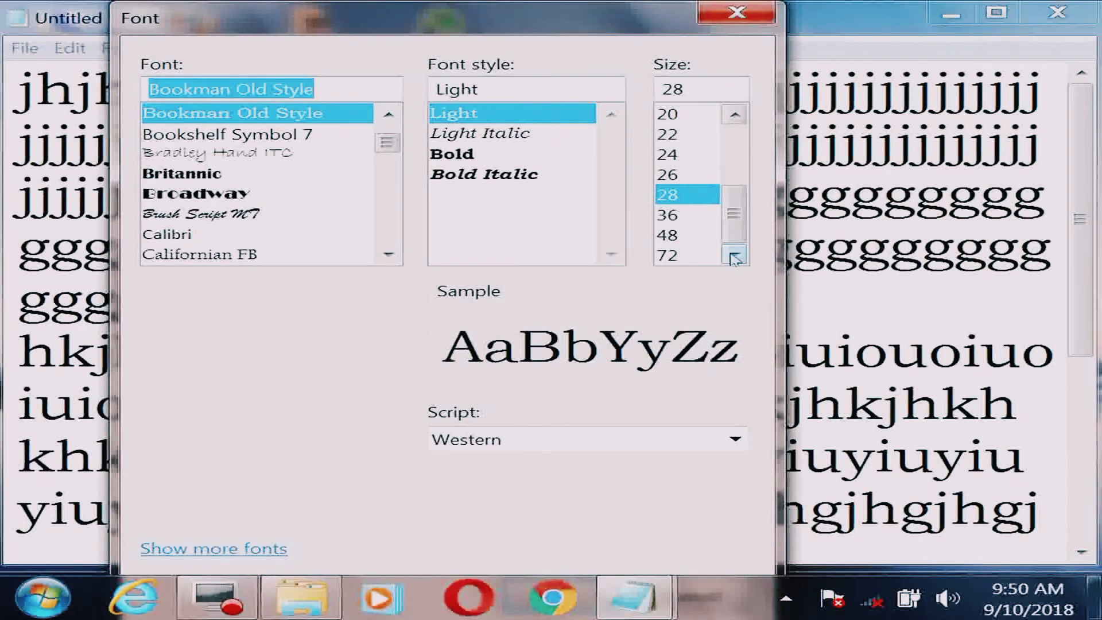
pyautogui.click(737, 12)
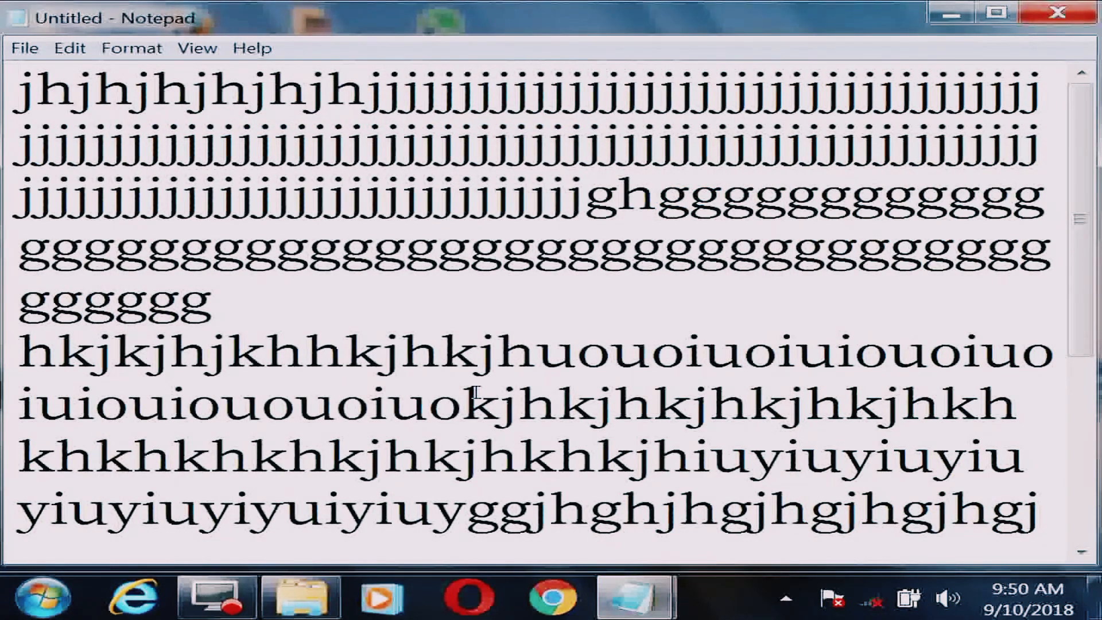
# Clear the whole document and write "India" with a capital I, indented on the sixth line.
pyautogui.hotkey('ctrl', 'a')
pyautogui.press('BackSpace')
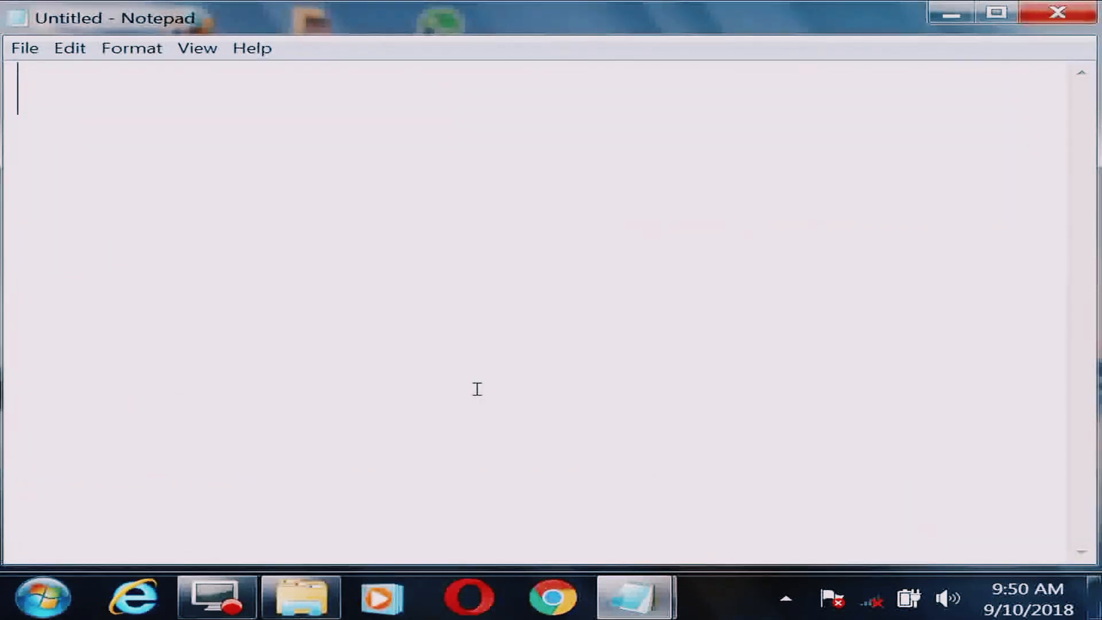
pyautogui.press('Return')
pyautogui.press('Return')
pyautogui.press('Return')
pyautogui.press('Return')
pyautogui.press('Return')
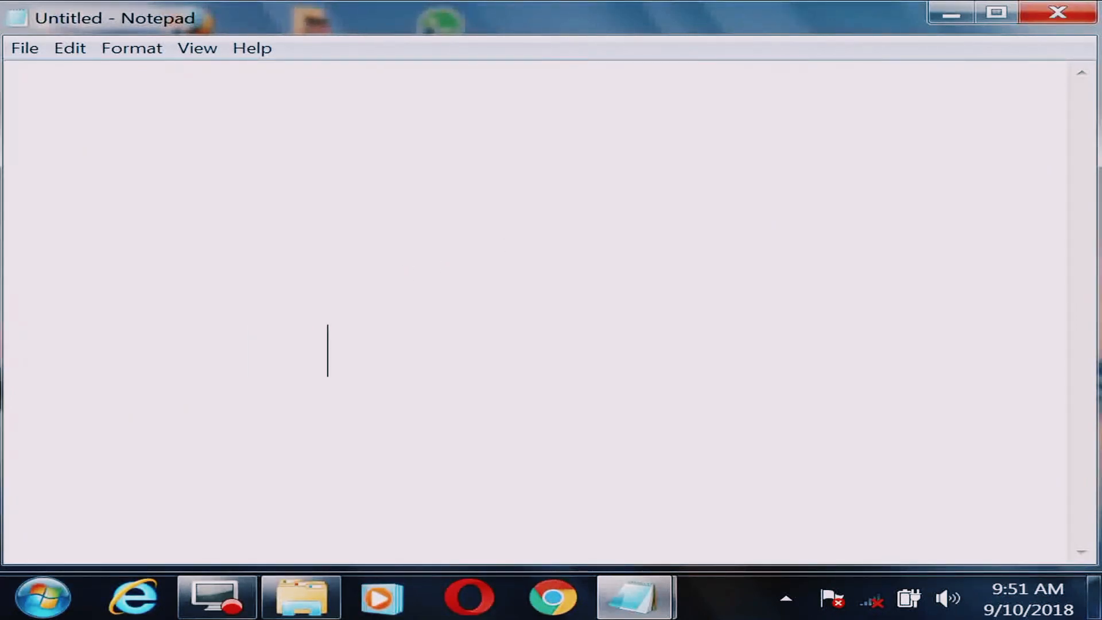
pyautogui.write('india')
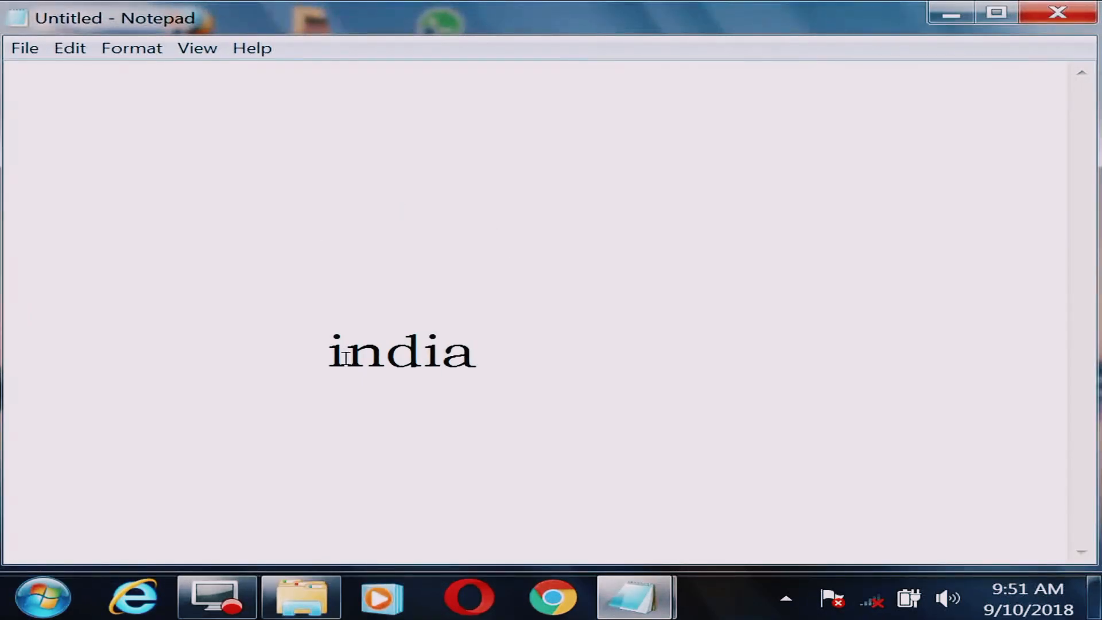
pyautogui.moveTo(347, 357); pyautogui.dragTo(318, 364)
pyautogui.write('I')
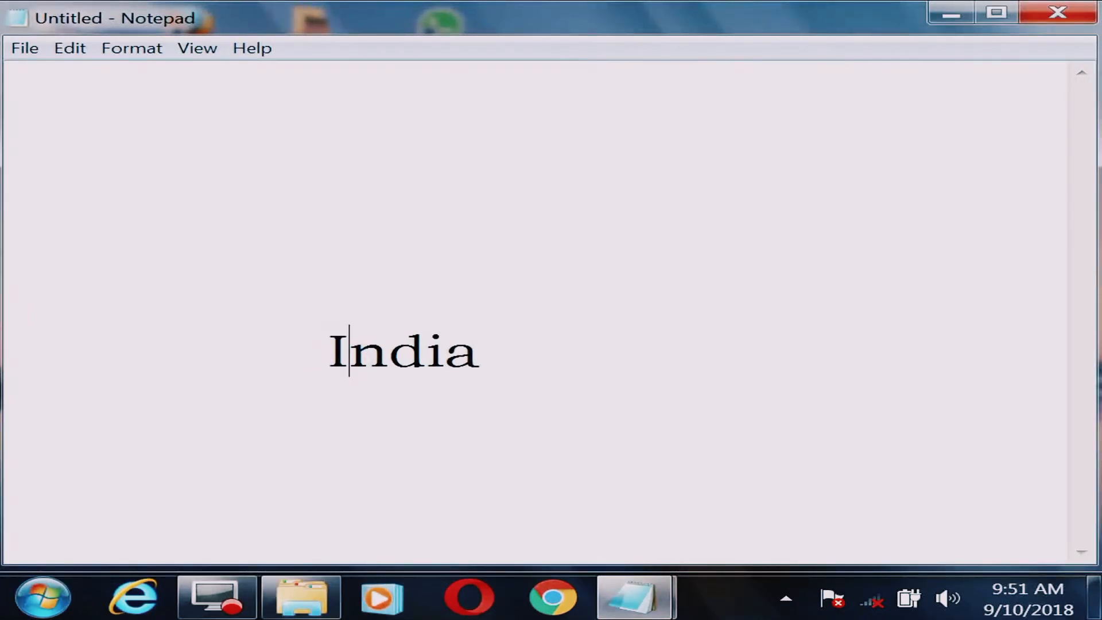
# Indent "India" further and extend the line to read "India is my country.".
pyautogui.click(428, 382)
pyautogui.click(313, 350)
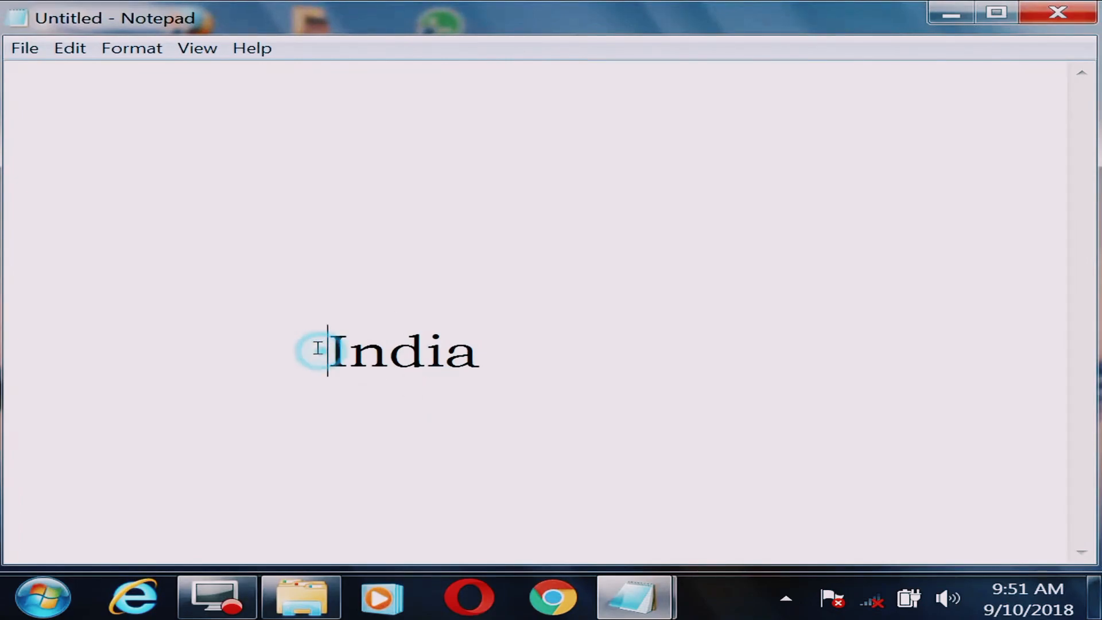
pyautogui.click(541, 347)
pyautogui.write('i')
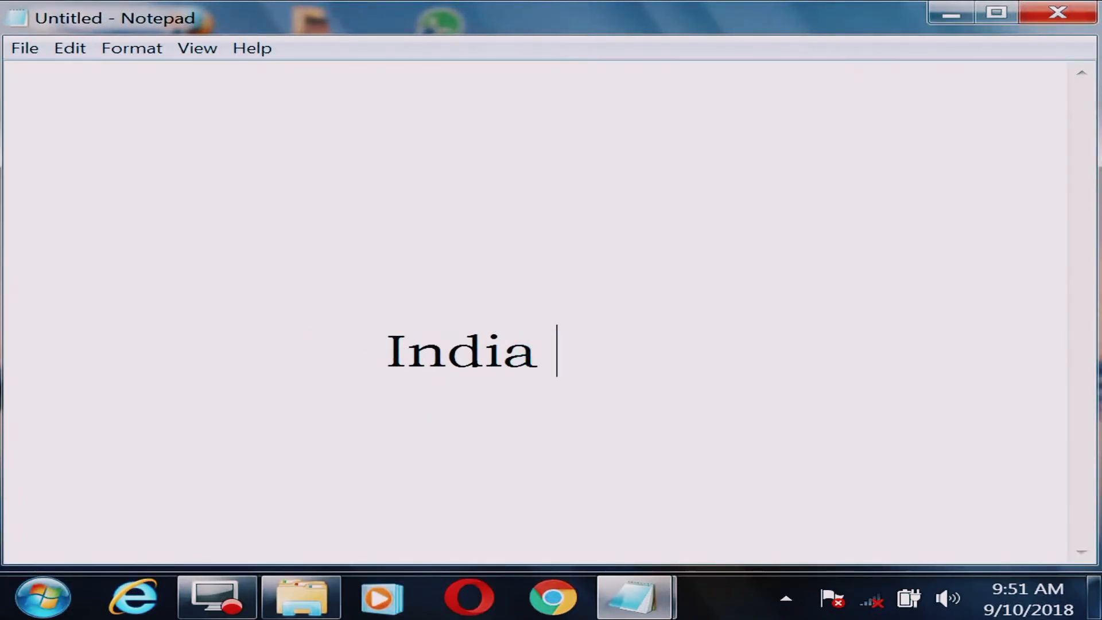
pyautogui.write('s my ')
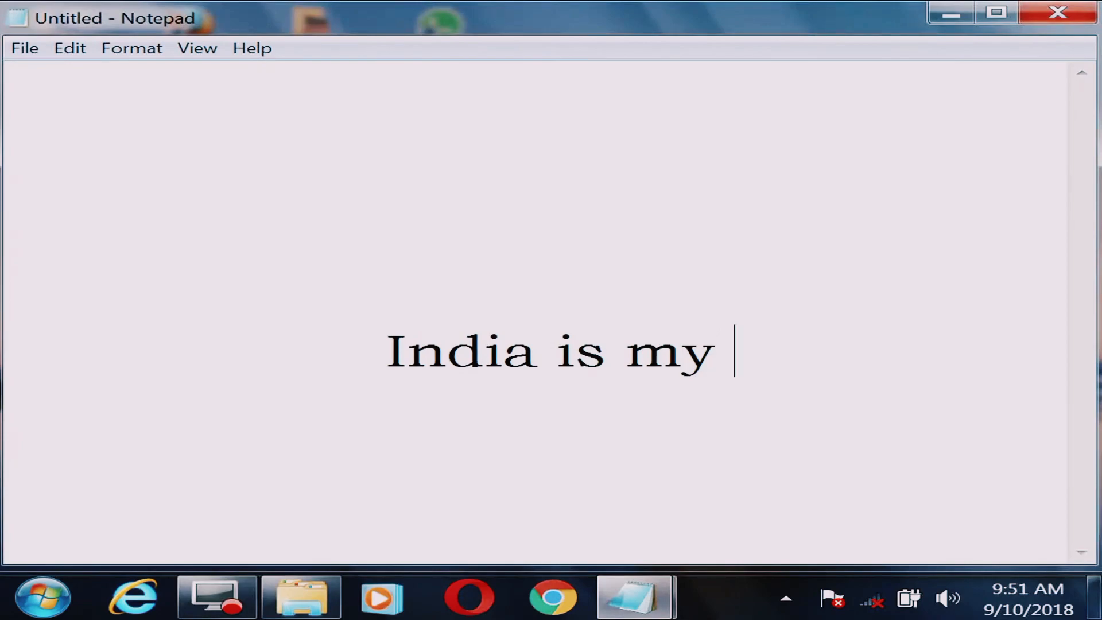
pyautogui.write('country.')
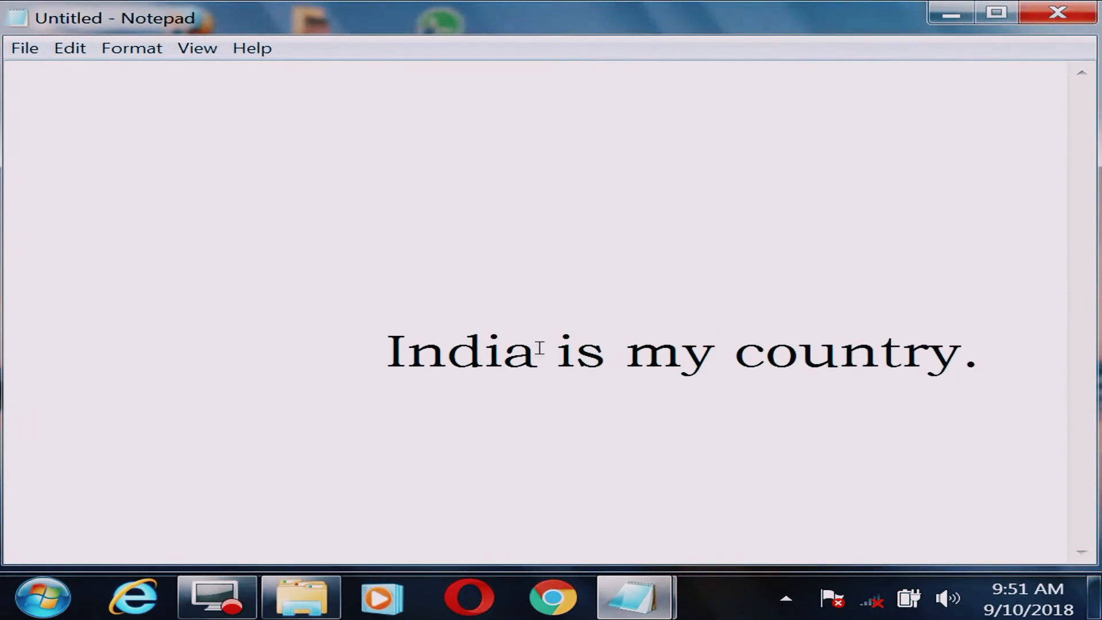
# Replace the lowercase c of "country" with a capital C.
pyautogui.moveTo(751, 357); pyautogui.dragTo(744, 356)
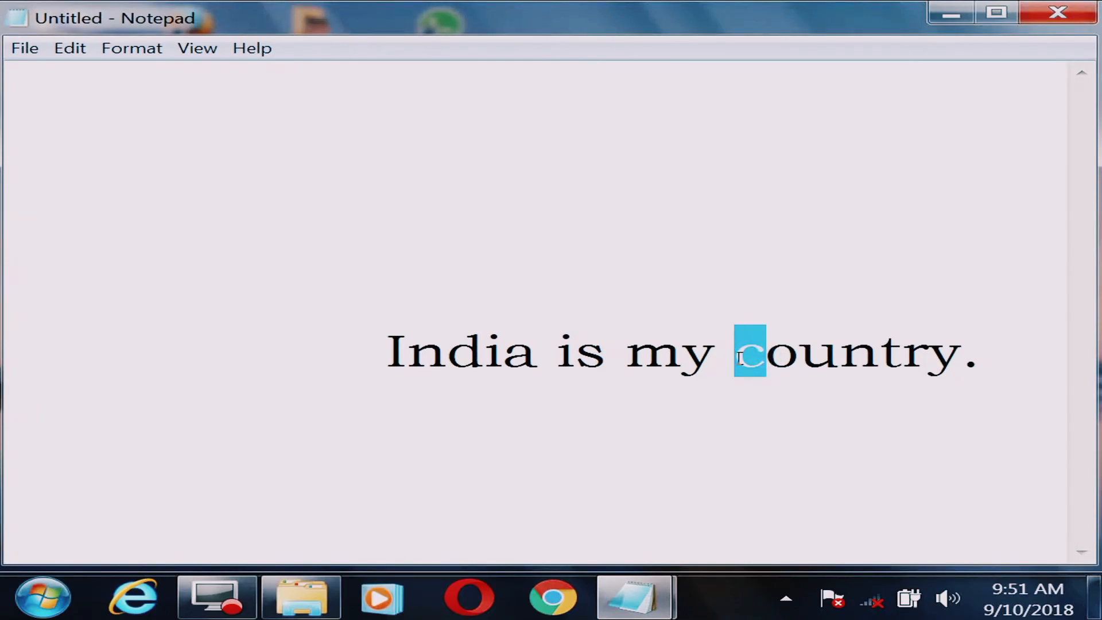
pyautogui.write('C')
pyautogui.click(783, 404)
pyautogui.moveTo(762, 347); pyautogui.dragTo(752, 349)
pyautogui.click(564, 412)
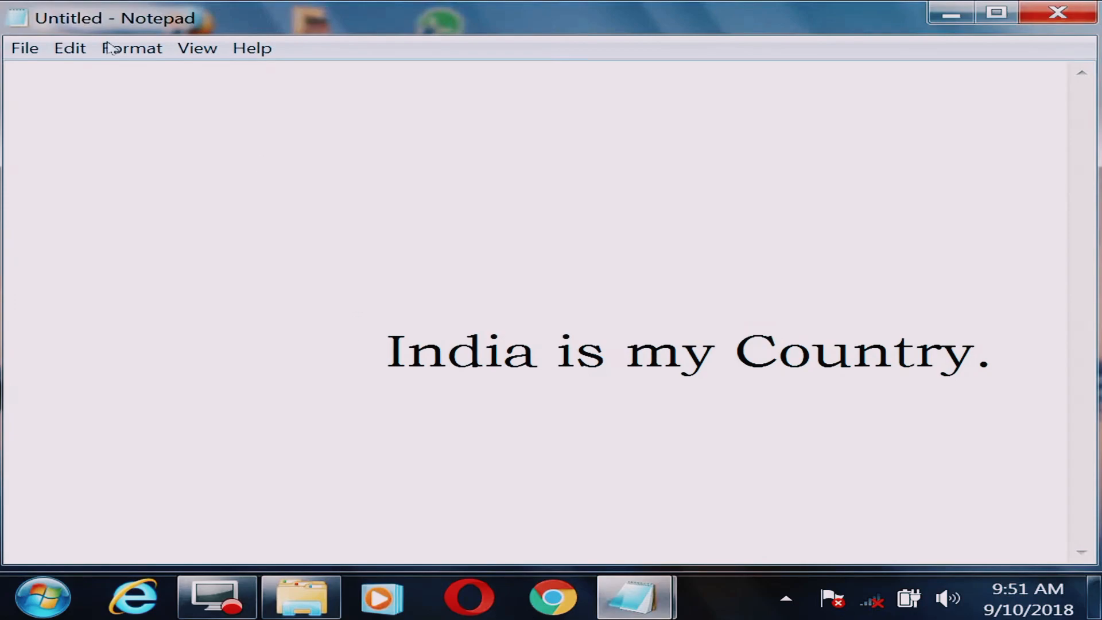
# Select the word "India" and open the Font dialog.
pyautogui.click(148, 48)
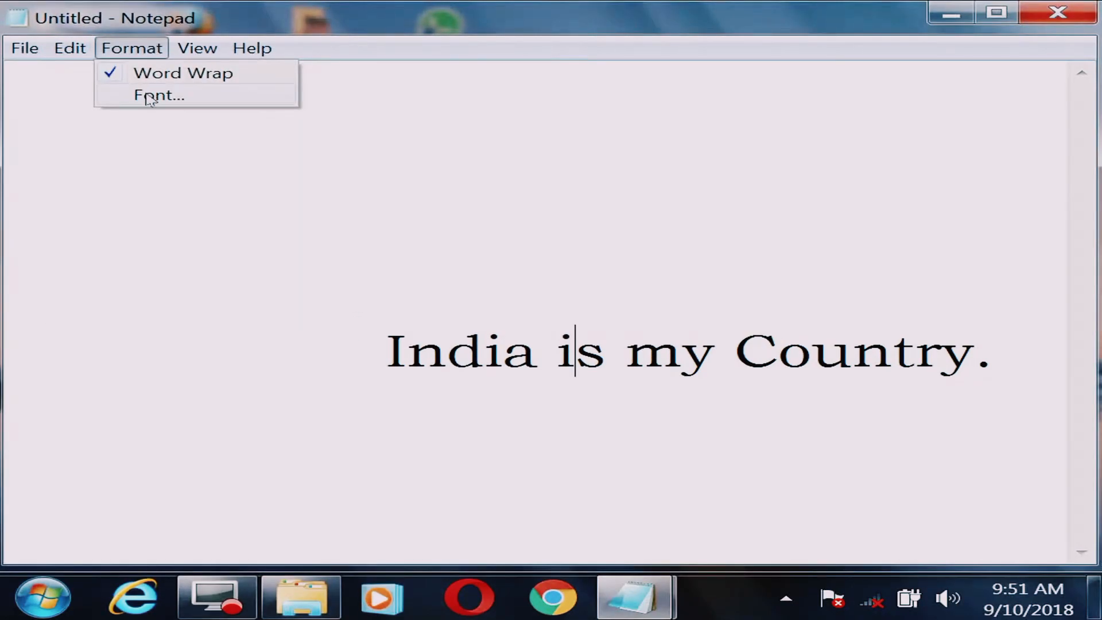
pyautogui.click(218, 353)
pyautogui.moveTo(382, 350); pyautogui.dragTo(542, 365)
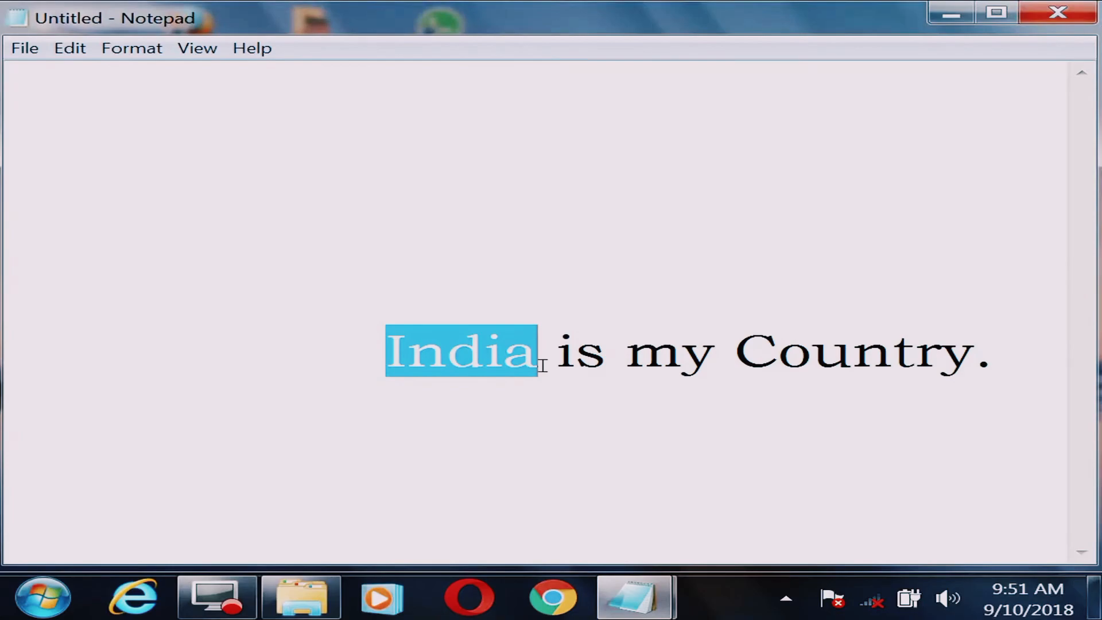
pyautogui.click(136, 50)
pyautogui.click(153, 98)
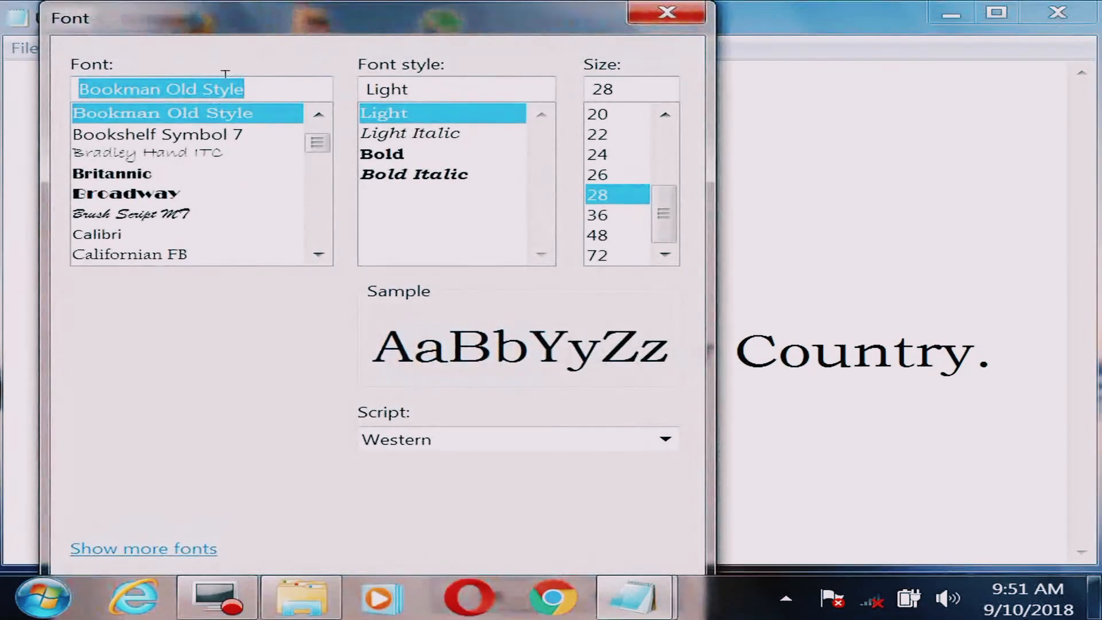
pyautogui.moveTo(230, 20); pyautogui.dragTo(231, 8)
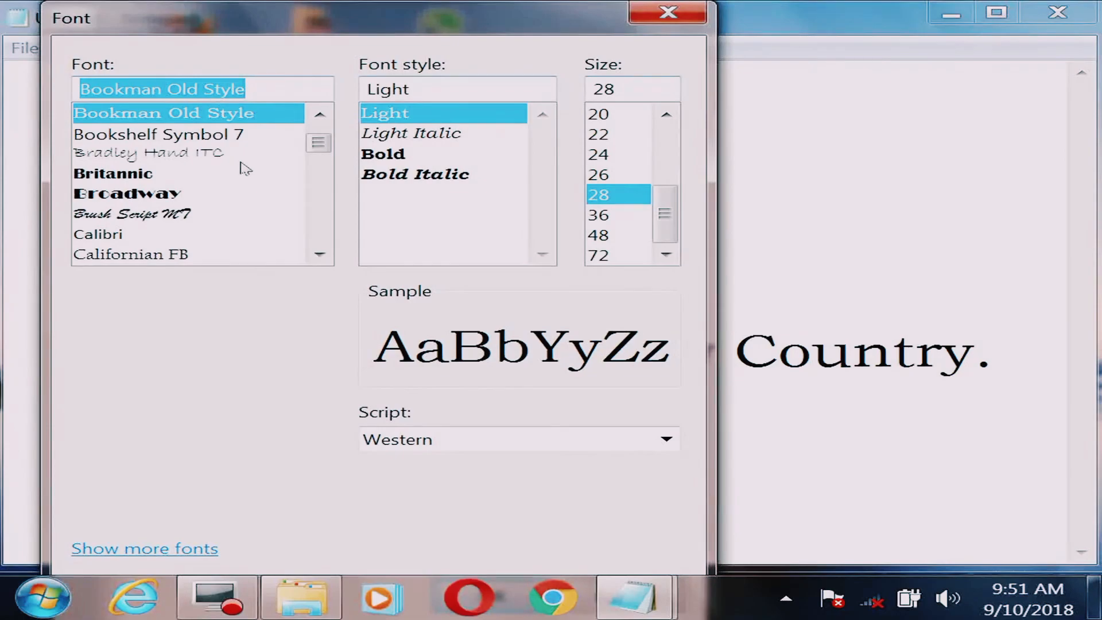
# Preview several fonts, including Bookshelf Symbol 7, Bradley Hand ITC, Broadway, Brush Script MT, Calibri and Californian FB.
pyautogui.click(208, 135)
pyautogui.click(192, 154)
pyautogui.click(129, 193)
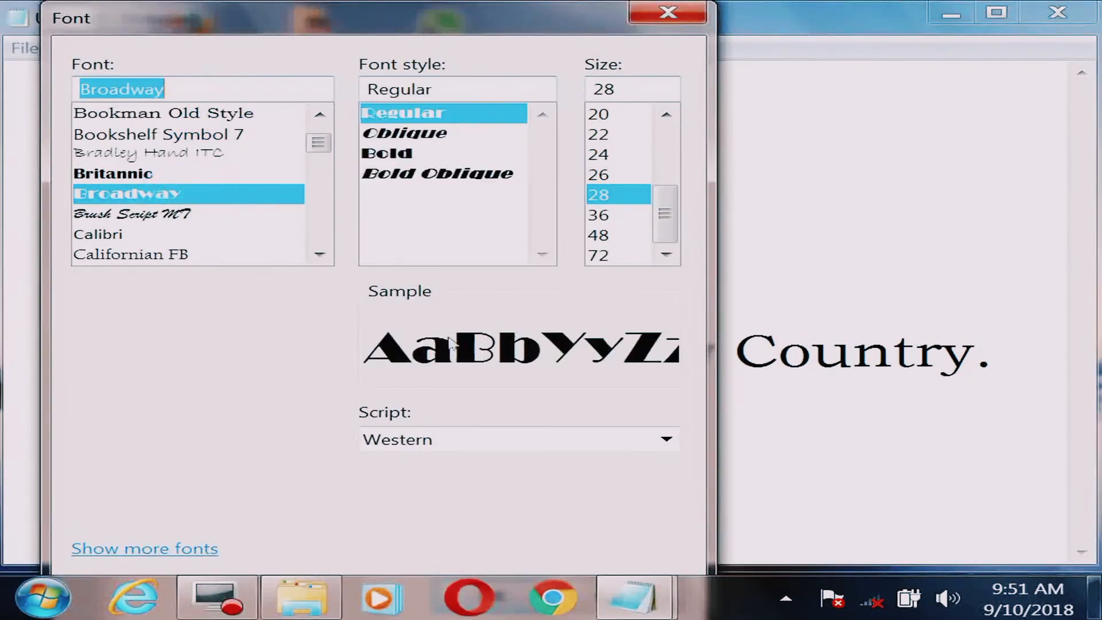
pyautogui.click(191, 216)
pyautogui.click(155, 254)
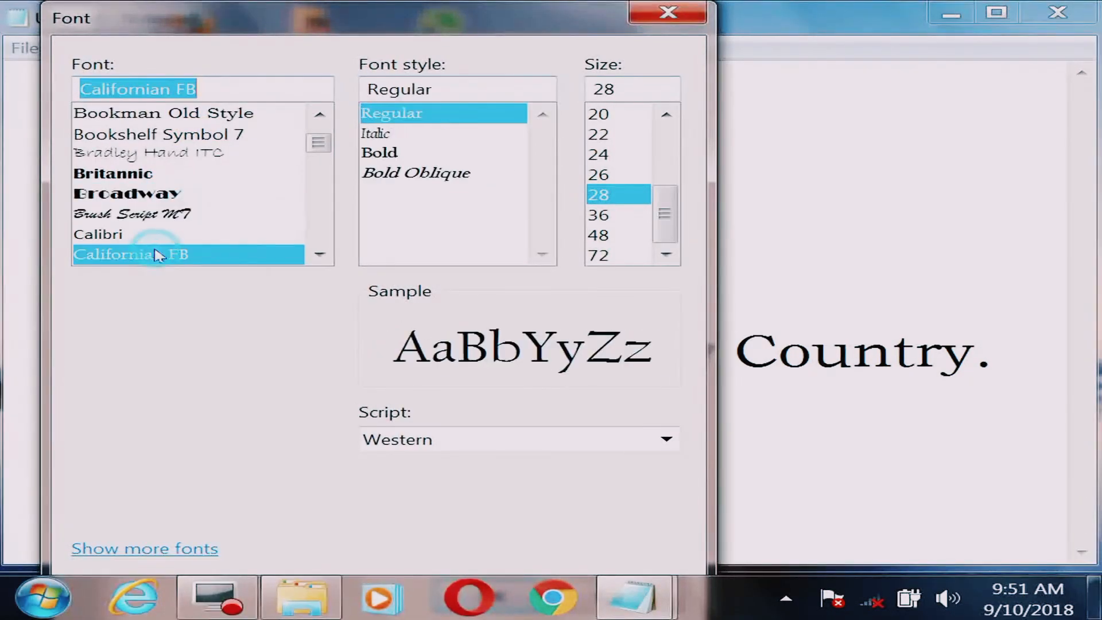
pyautogui.click(118, 235)
pyautogui.click(185, 255)
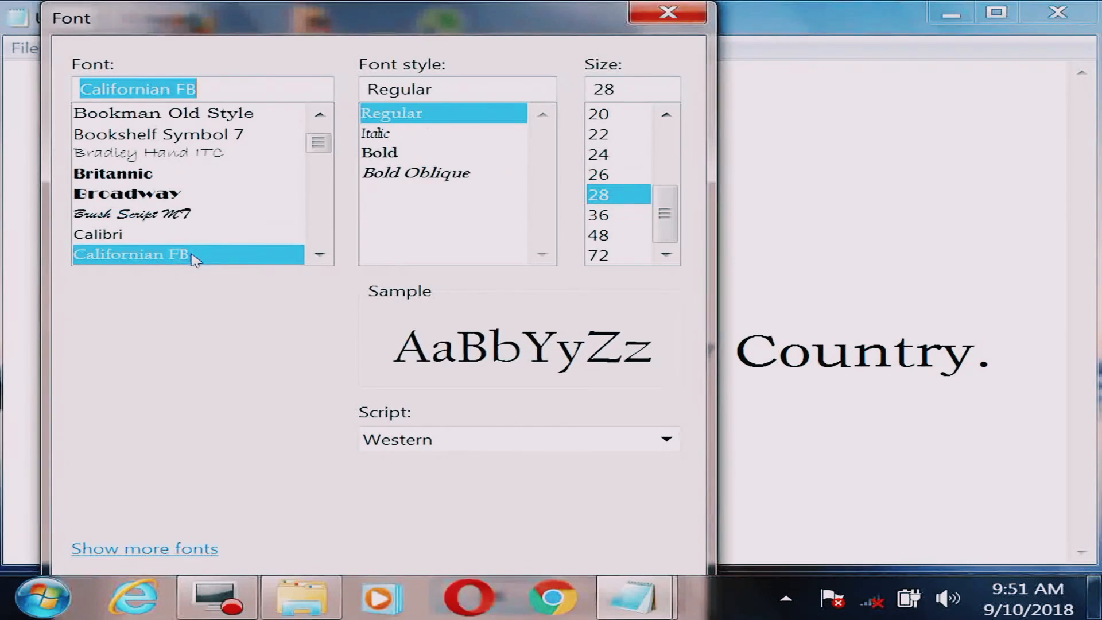
# Try Goudy Stout among the fonts further down the list and choose GrilledCheese BTN Toasted.
pyautogui.moveTo(317, 143); pyautogui.dragTo(315, 170)
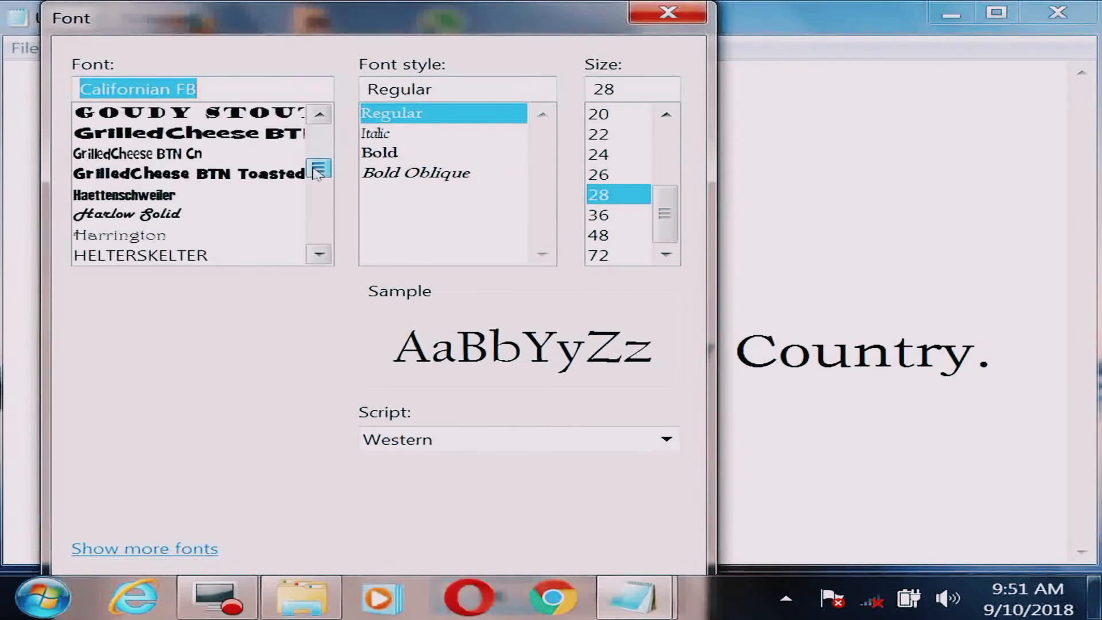
pyautogui.click(259, 175)
pyautogui.click(253, 134)
pyautogui.click(250, 112)
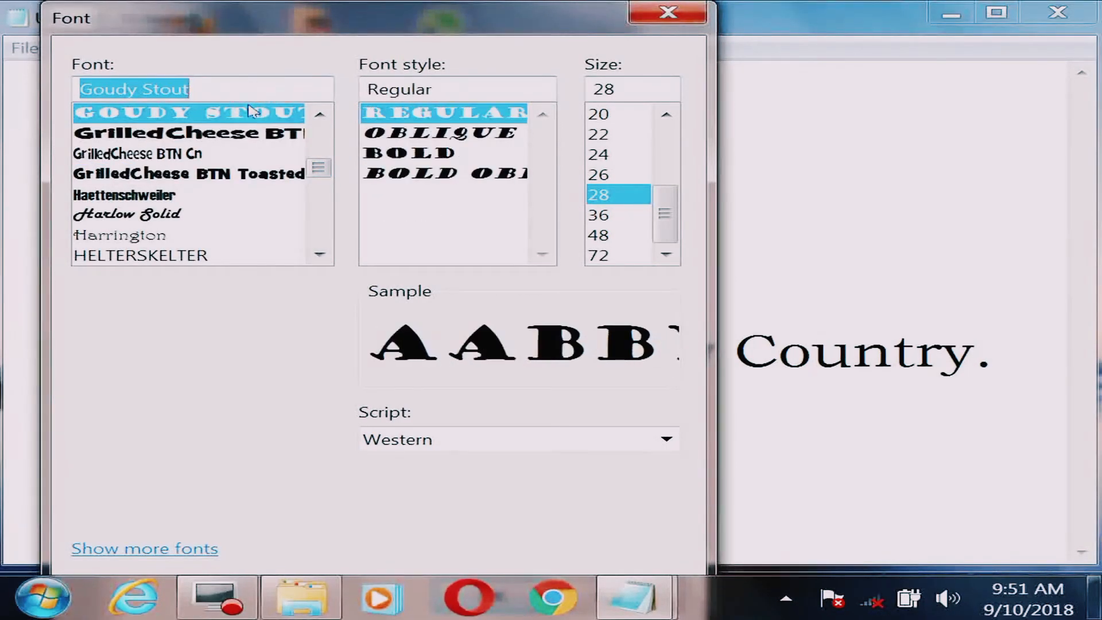
pyautogui.click(223, 179)
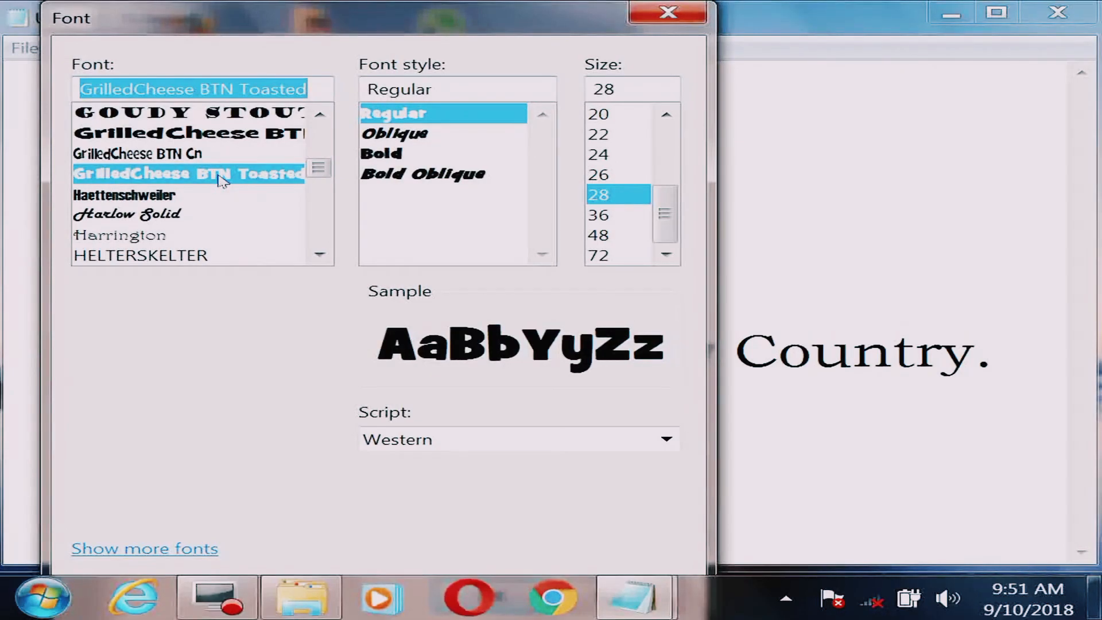
# Compare the Regular, Oblique, Bold and Bold Oblique font styles in the sample and choose Bold Oblique.
pyautogui.click(396, 154)
pyautogui.click(398, 134)
pyautogui.click(402, 113)
pyautogui.click(409, 174)
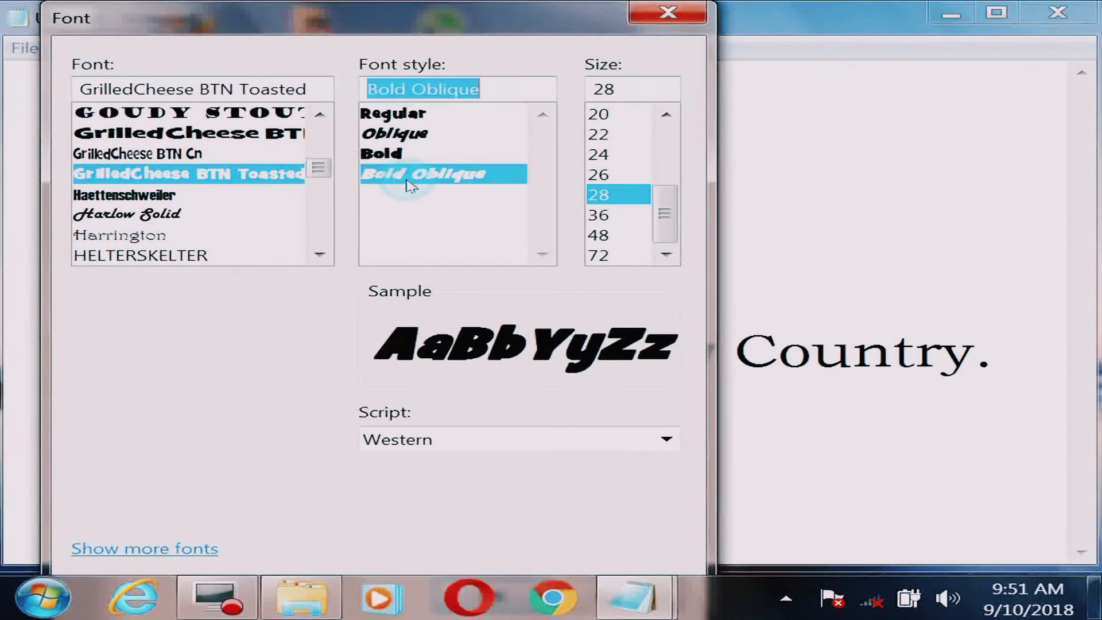
pyautogui.click(389, 154)
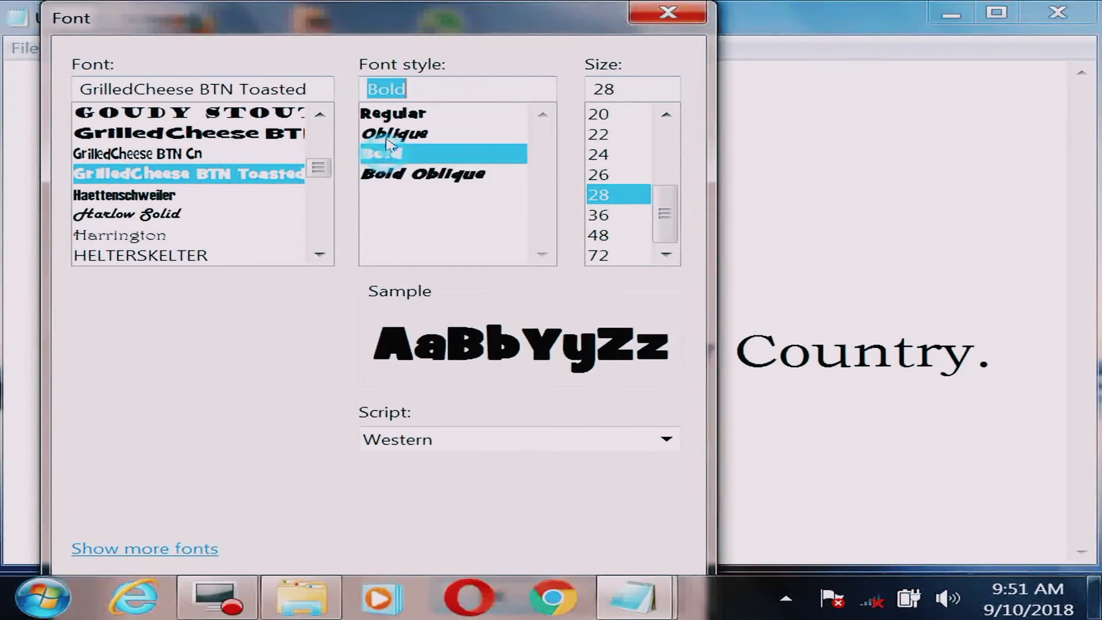
pyautogui.click(390, 134)
pyautogui.click(390, 114)
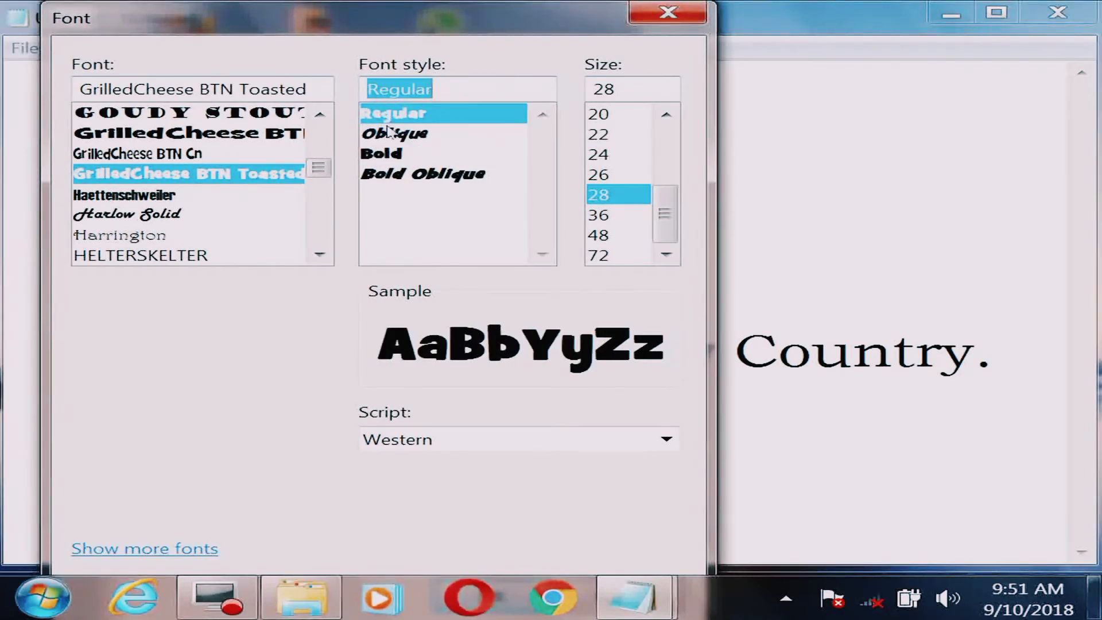
pyautogui.click(390, 135)
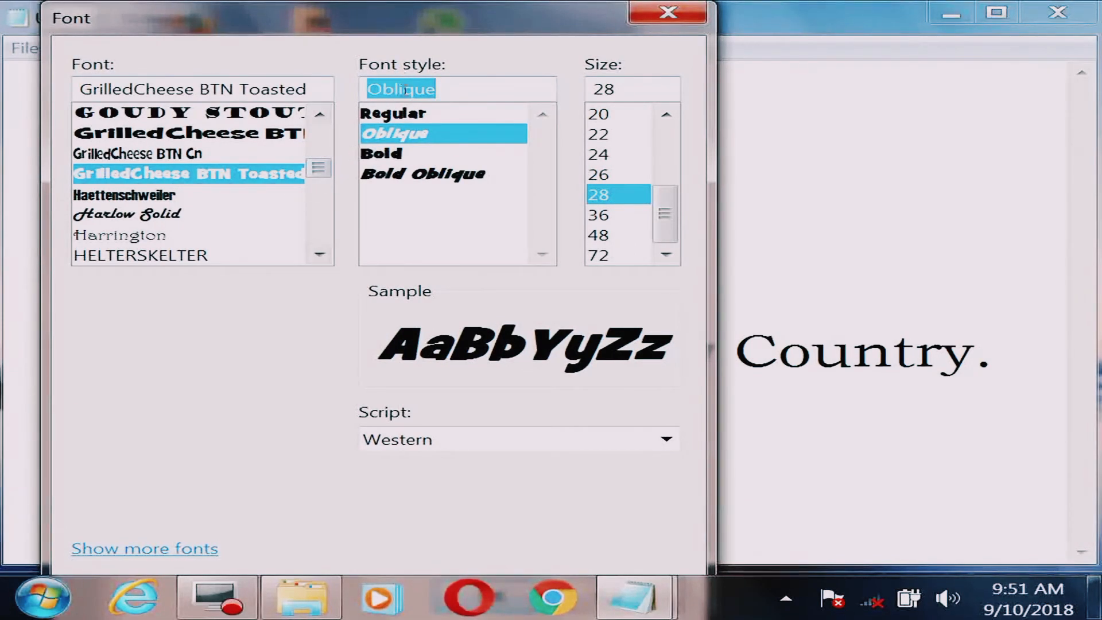
pyautogui.click(413, 178)
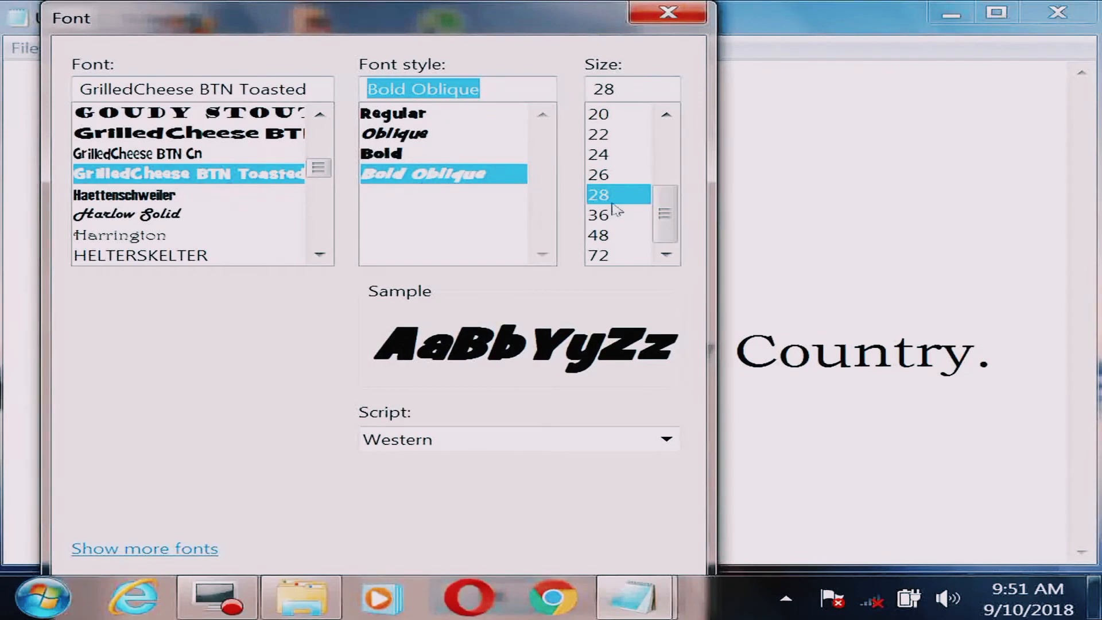
# Preview sizes 12, 20 and 24, then set the font size to 48 and apply the font settings.
pyautogui.click(665, 115)
pyautogui.click(666, 115)
pyautogui.click(666, 115)
pyautogui.click(666, 114)
pyautogui.click(666, 115)
pyautogui.click(607, 137)
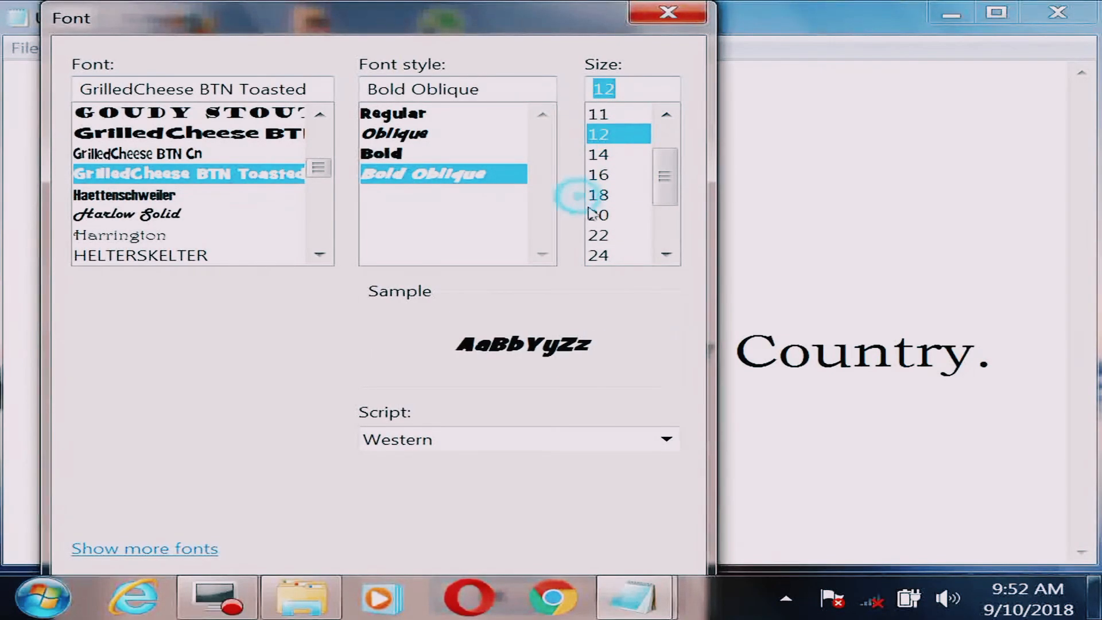
pyautogui.click(608, 215)
pyautogui.click(607, 256)
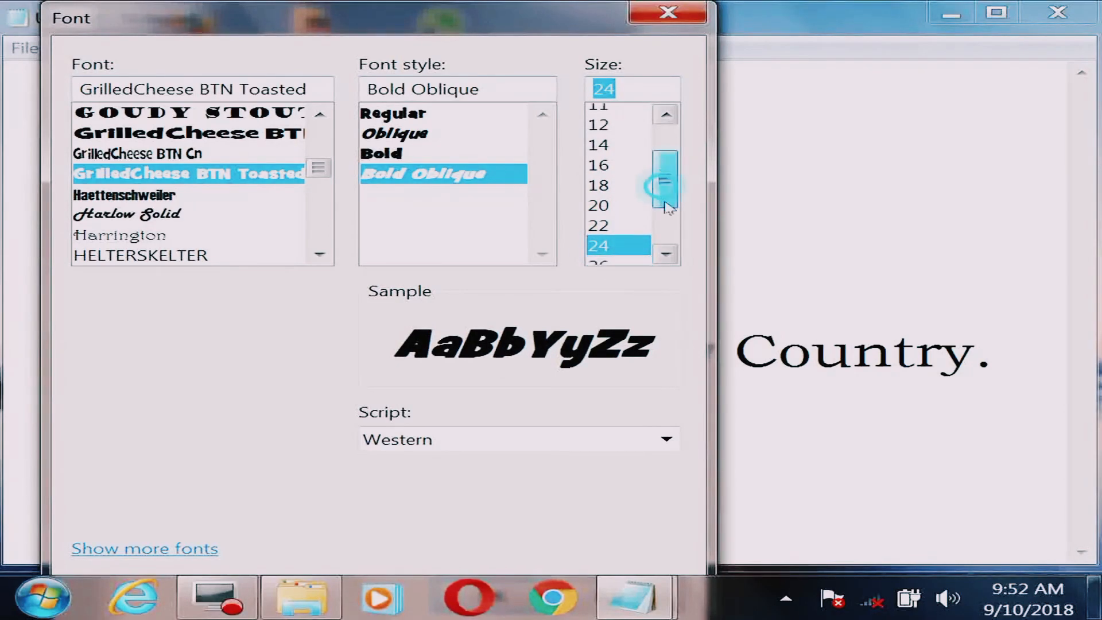
pyautogui.moveTo(657, 187); pyautogui.dragTo(658, 224)
pyautogui.click(610, 239)
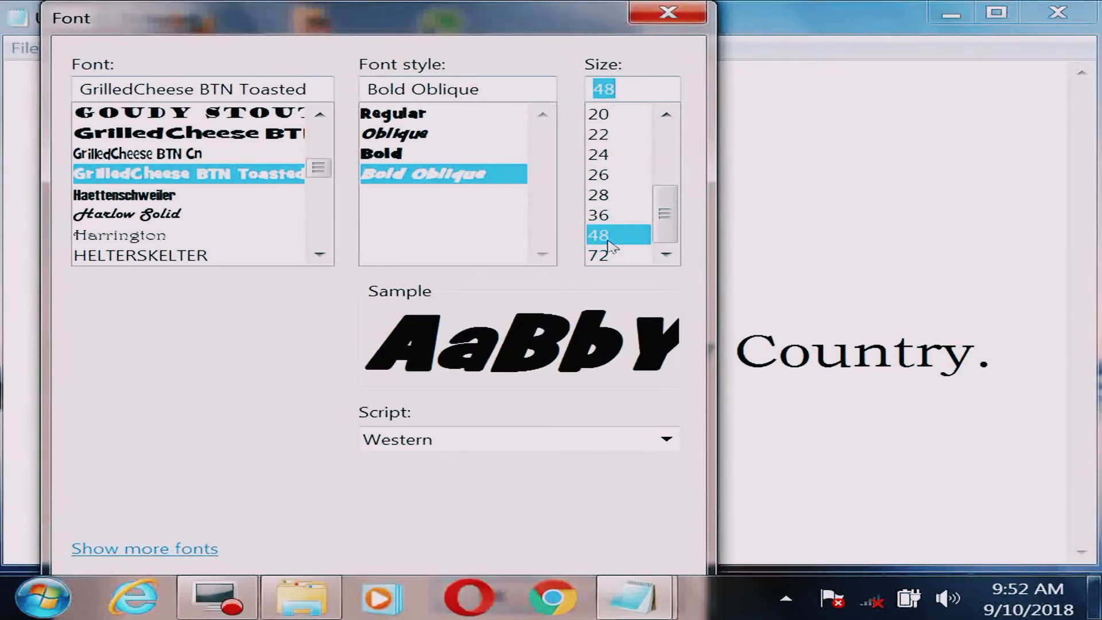
pyautogui.moveTo(551, 35); pyautogui.dragTo(601, 16)
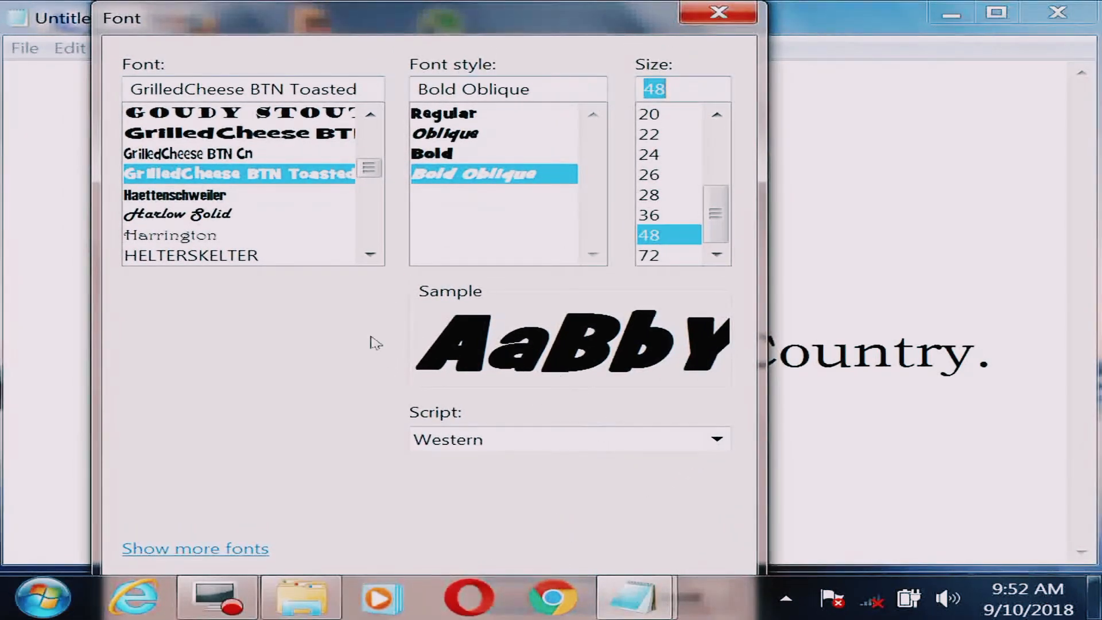
pyautogui.press('Return')
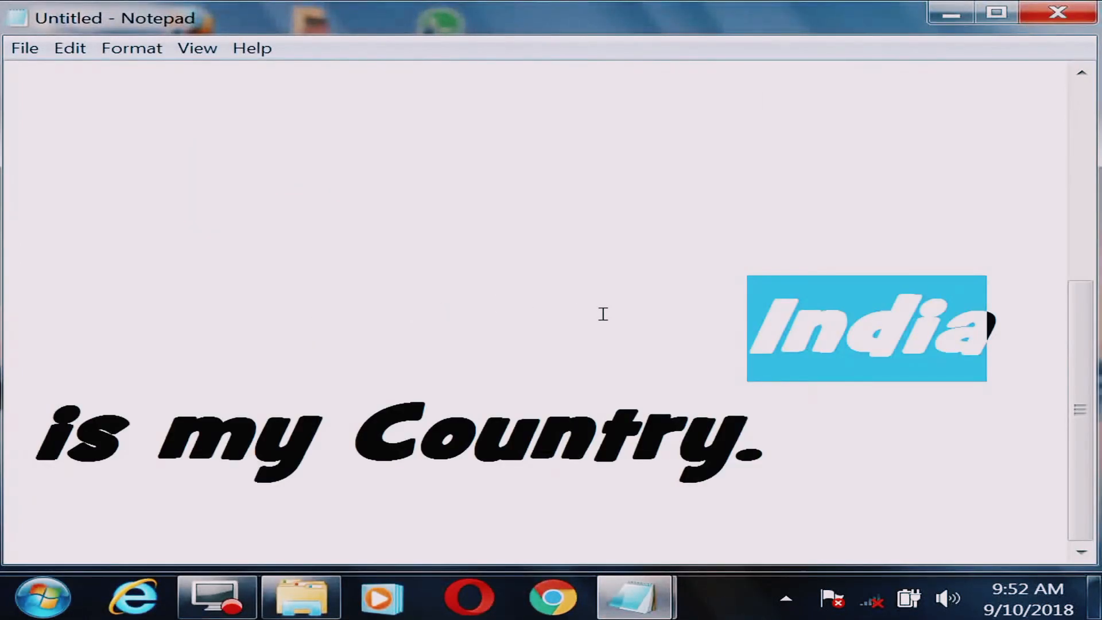
# Remove the indent before "India" so the sentence starts at the left margin.
pyautogui.click(780, 339)
pyautogui.moveTo(751, 325); pyautogui.dragTo(979, 326)
pyautogui.click(734, 355)
pyautogui.press('BackSpace')
pyautogui.press('BackSpace')
pyautogui.press('BackSpace')
pyautogui.press('BackSpace')
pyautogui.press('BackSpace')
pyautogui.press('BackSpace')
pyautogui.press('BackSpace')
pyautogui.press('BackSpace')
pyautogui.press('BackSpace')
pyautogui.press('BackSpace')
pyautogui.press('BackSpace')
pyautogui.press('BackSpace')
pyautogui.press('BackSpace')
pyautogui.press('BackSpace')
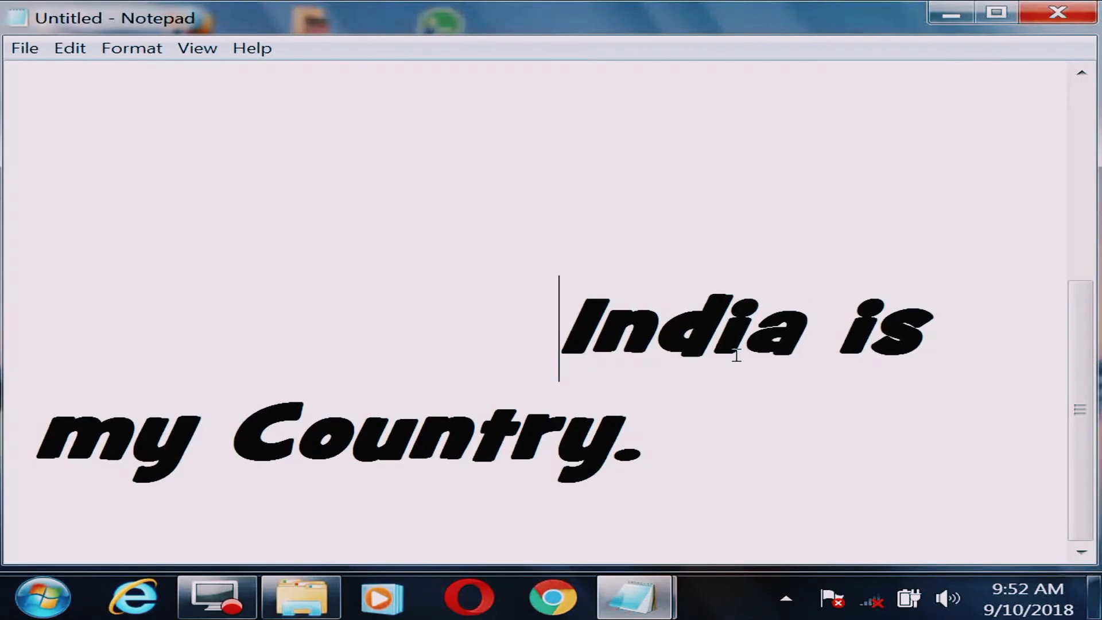
pyautogui.press('BackSpace')
pyautogui.press('BackSpace')
pyautogui.press('BackSpace')
pyautogui.press('BackSpace')
pyautogui.press('BackSpace')
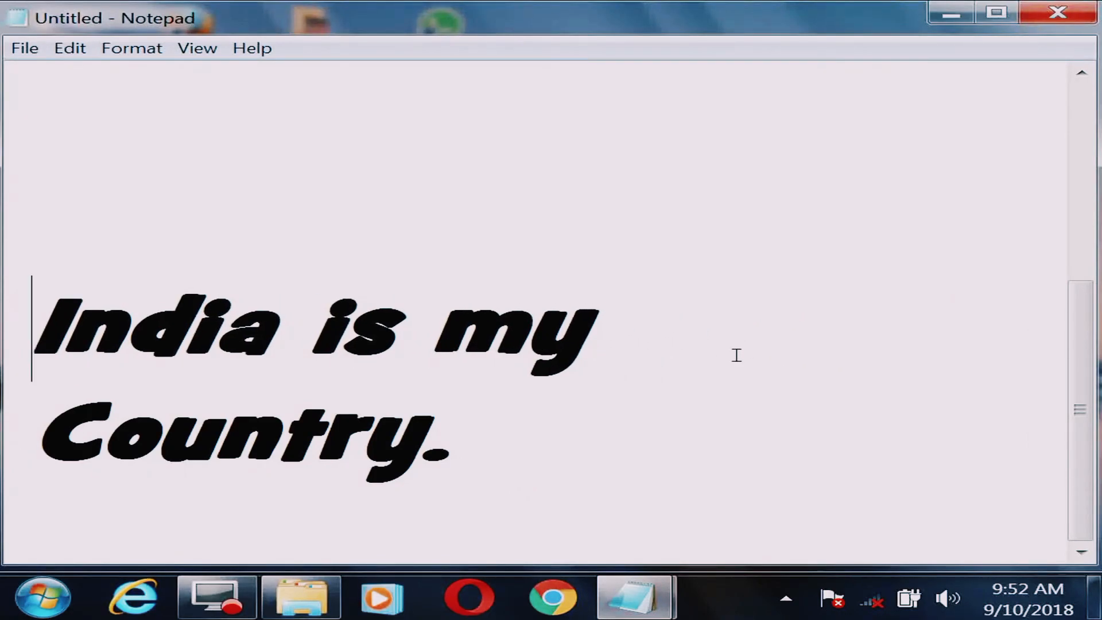
# Select "India" and apply the HELTERSKELTER font in Bold at size 20, minimizing the browser window that gets in the way.
pyautogui.doubleClick(36, 319)
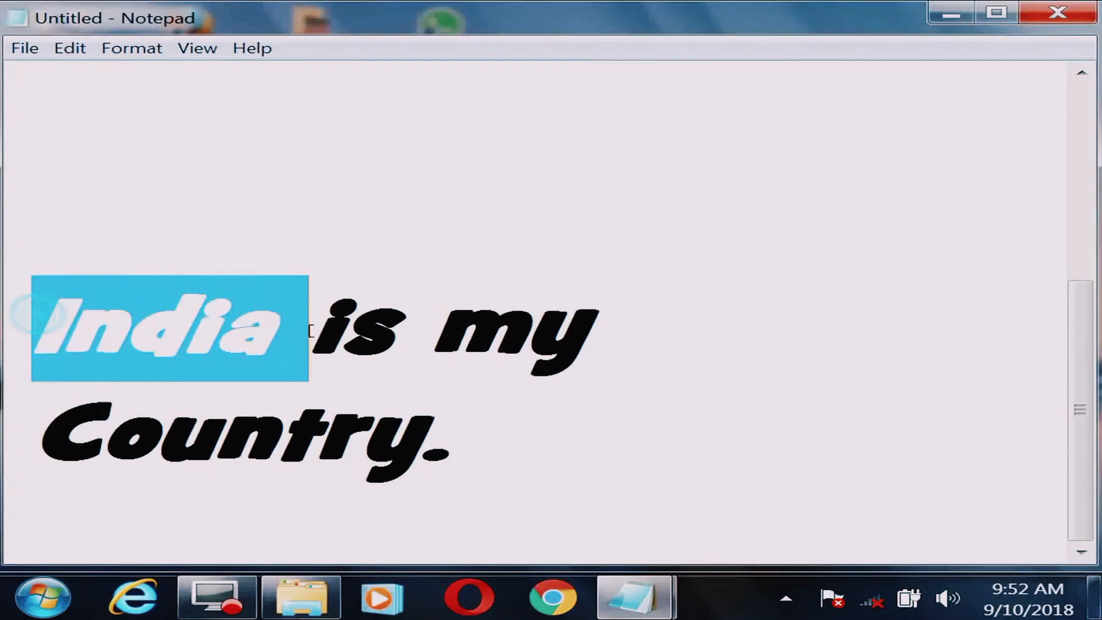
pyautogui.click(142, 52)
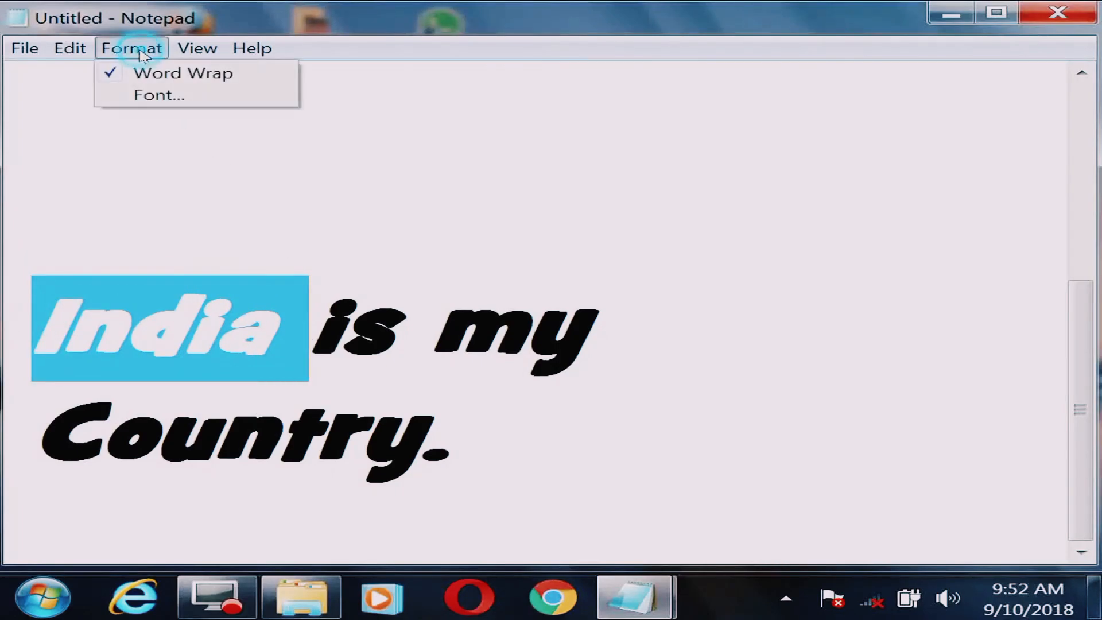
pyautogui.click(137, 96)
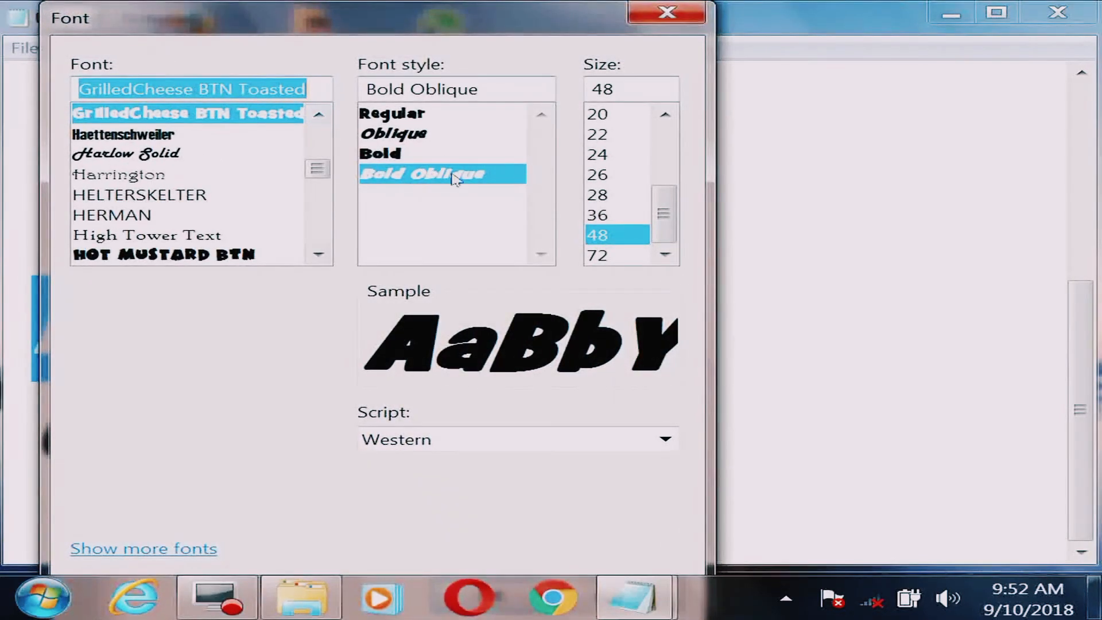
pyautogui.click(183, 198)
pyautogui.click(361, 154)
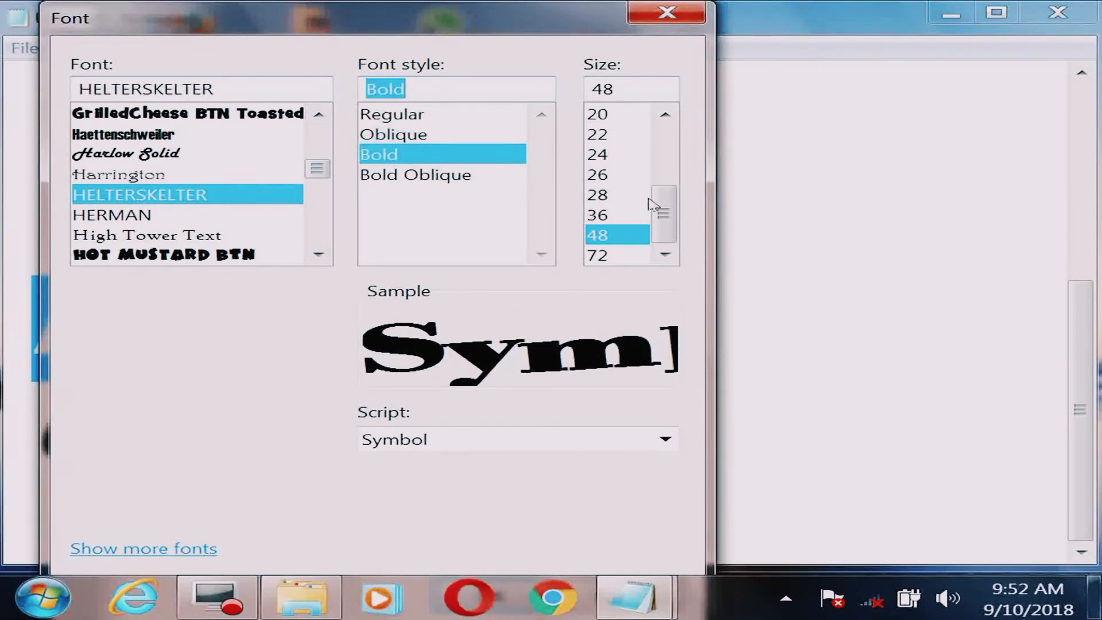
pyautogui.click(614, 174)
pyautogui.click(617, 117)
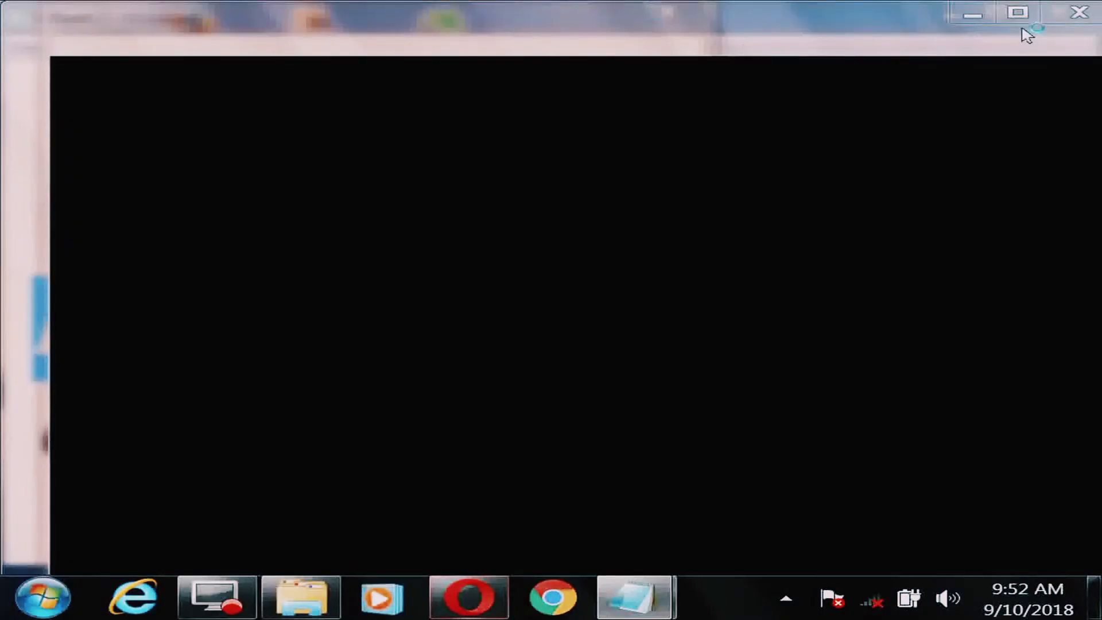
pyautogui.click(973, 14)
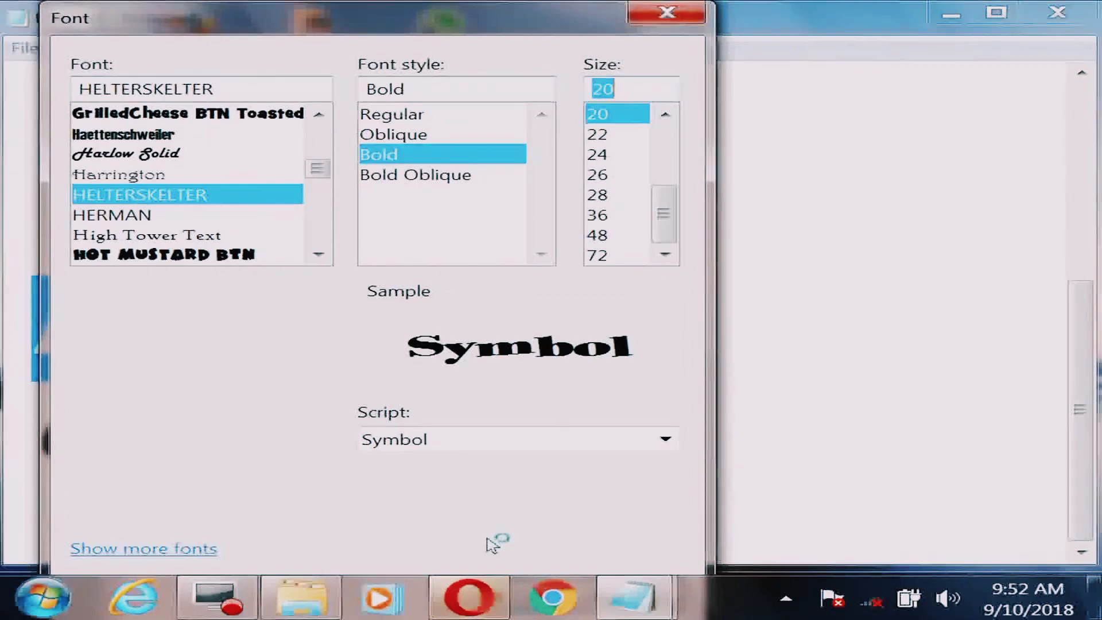
pyautogui.press('Return')
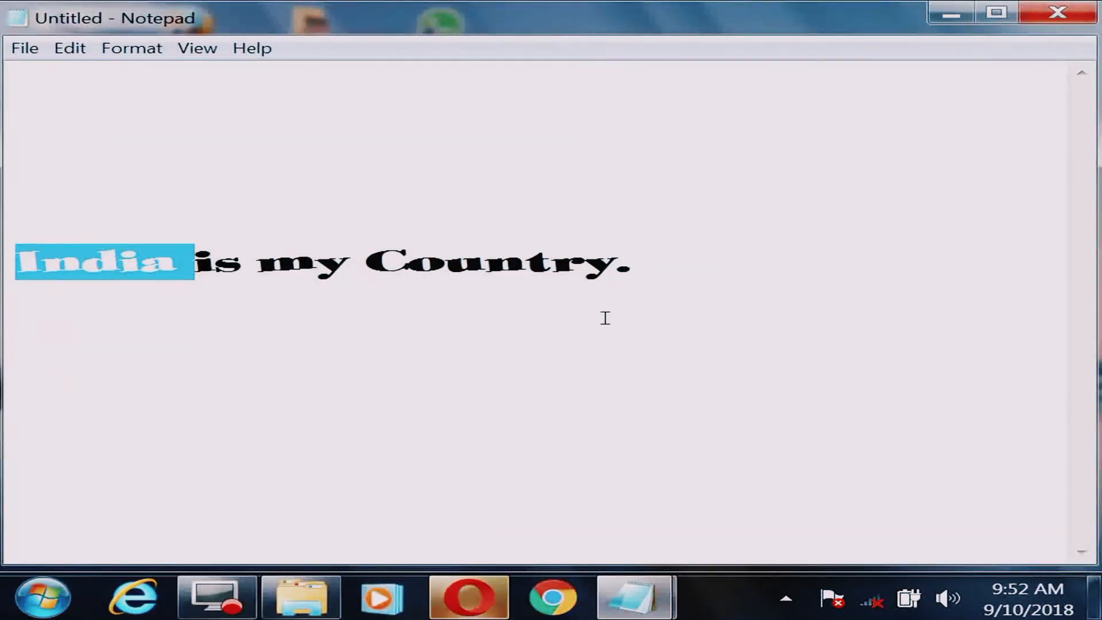
pyautogui.click(54, 281)
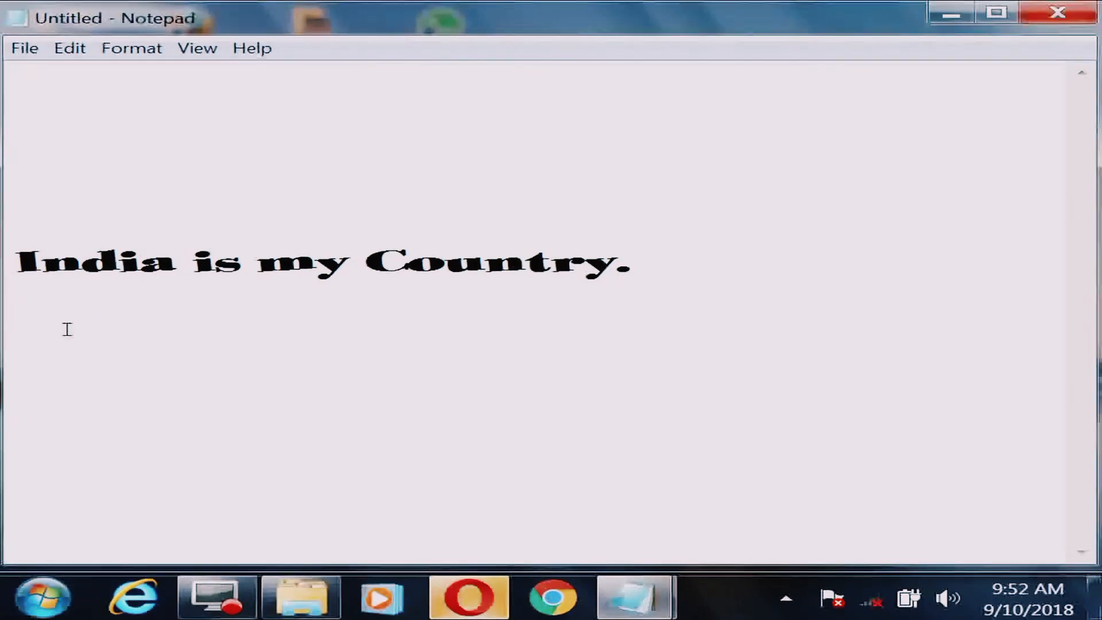
pyautogui.click(132, 52)
pyautogui.click(192, 48)
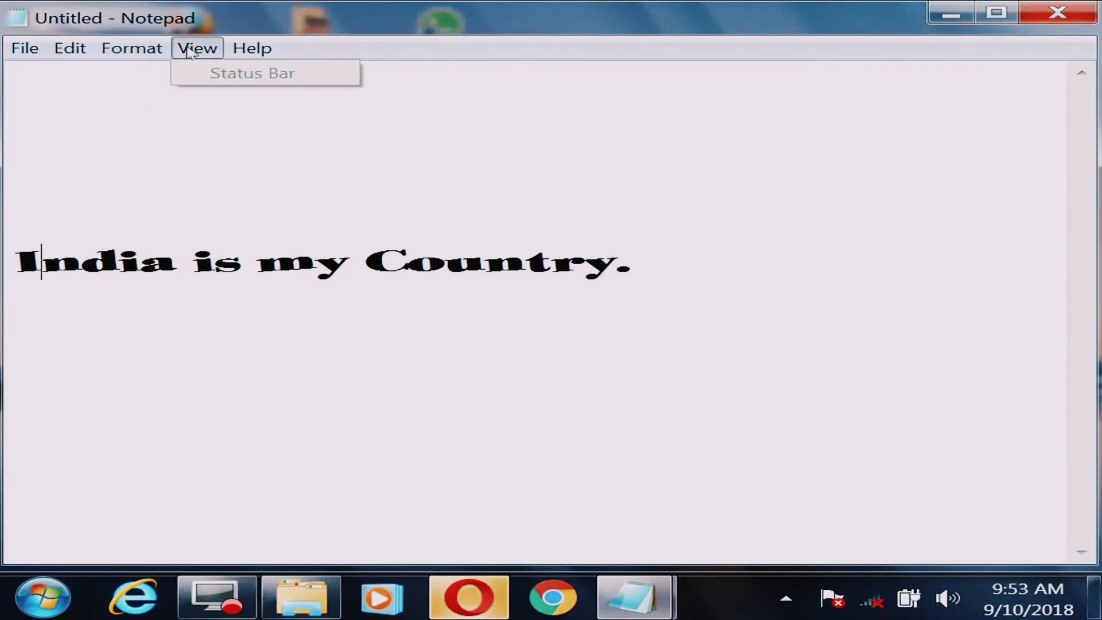
pyautogui.moveTo(267, 561); pyautogui.dragTo(301, 570)
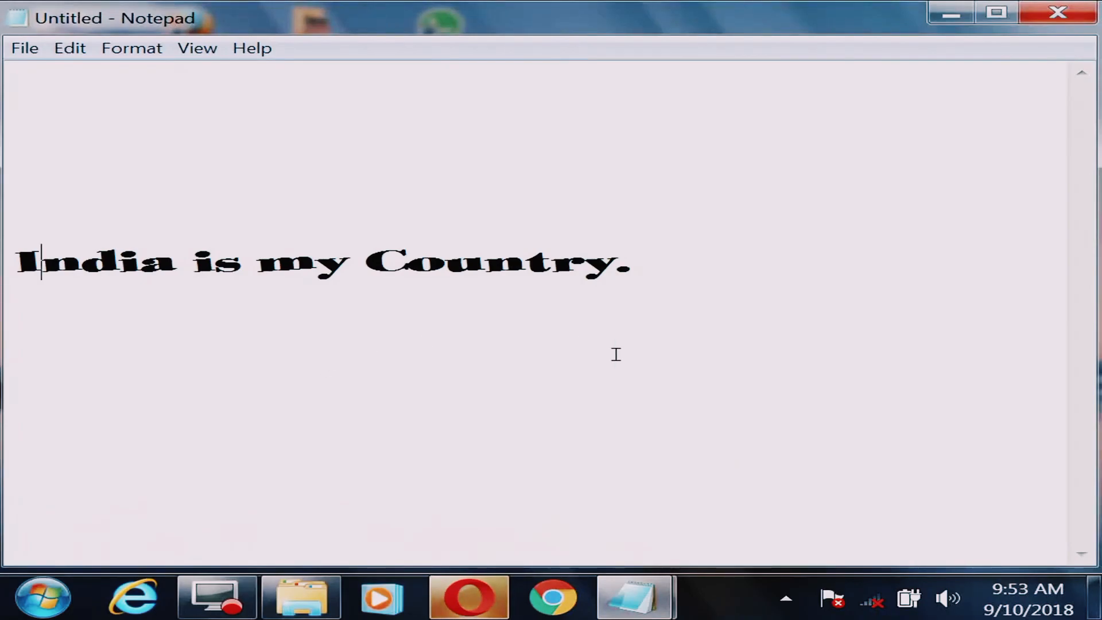
# Indent the sentence toward the middle of the page and break the line right after "India".
pyautogui.press('Left')
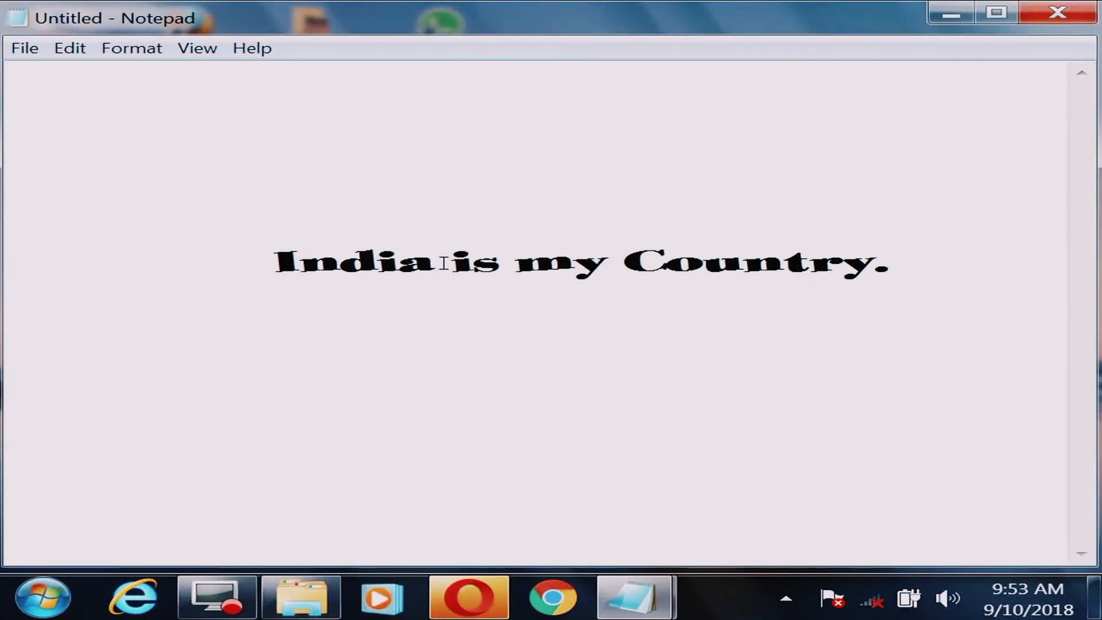
pyautogui.click(437, 261)
pyautogui.doubleClick(446, 258)
pyautogui.click(446, 259)
pyautogui.press('Return')
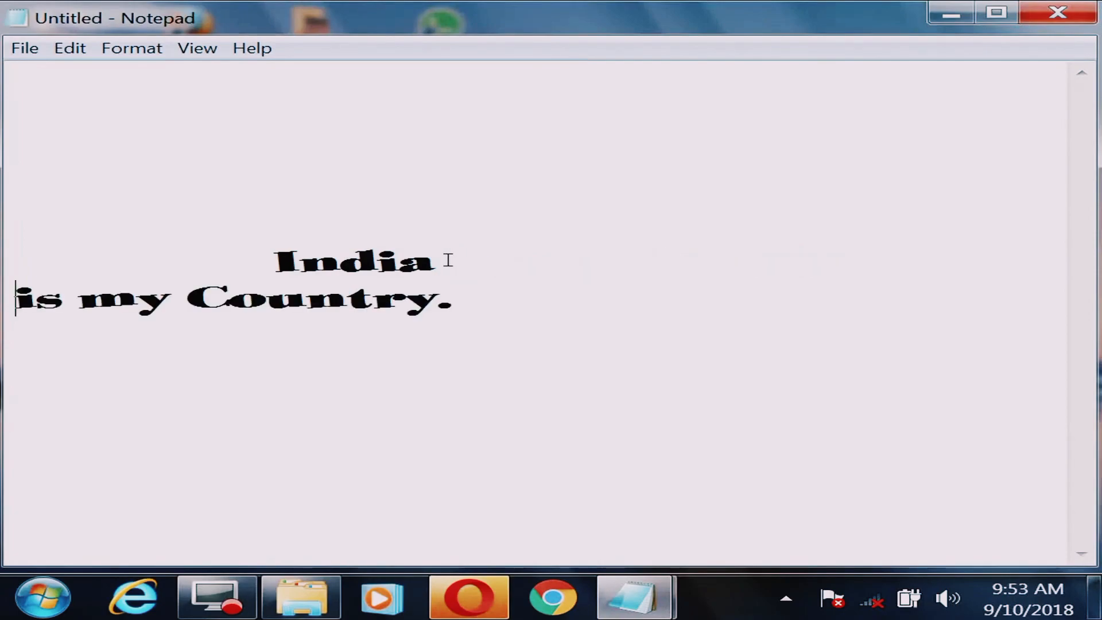
# Split the remaining text so that "is", "my" and "Country." each stand on their own line.
pyautogui.click(67, 300)
pyautogui.press('Return')
pyautogui.click(106, 339)
pyautogui.press('Return')
pyautogui.click(31, 369)
pyautogui.press('BackSpace')
# Indent "is", "my" and "Country." progressively further so the words descend like a staircase from "India".
pyautogui.click(16, 299)
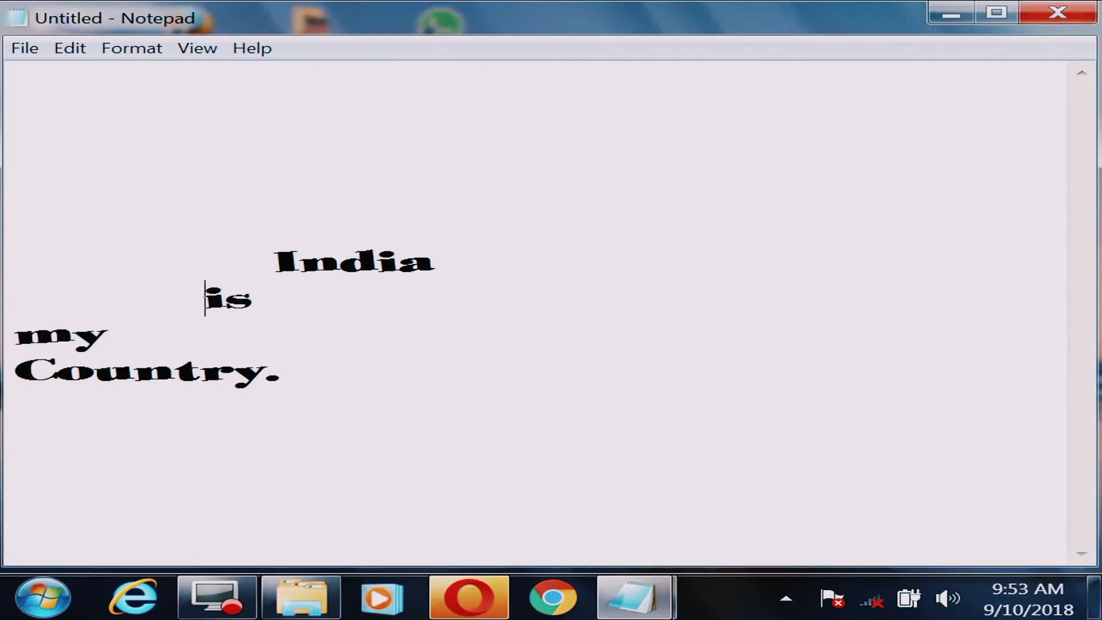
pyautogui.click(18, 338)
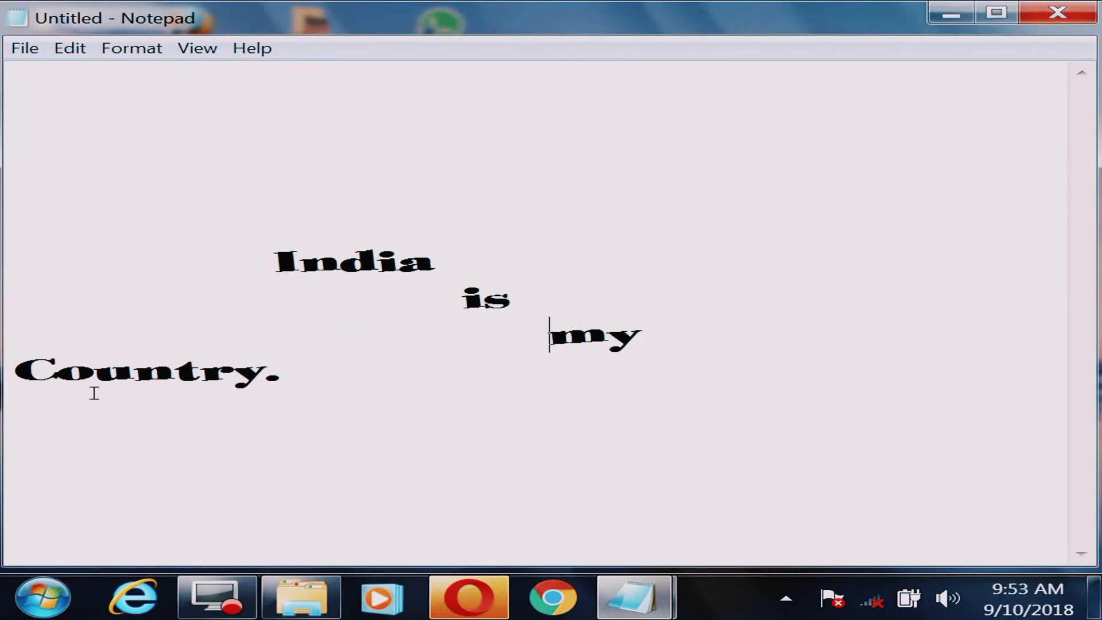
pyautogui.click(17, 367)
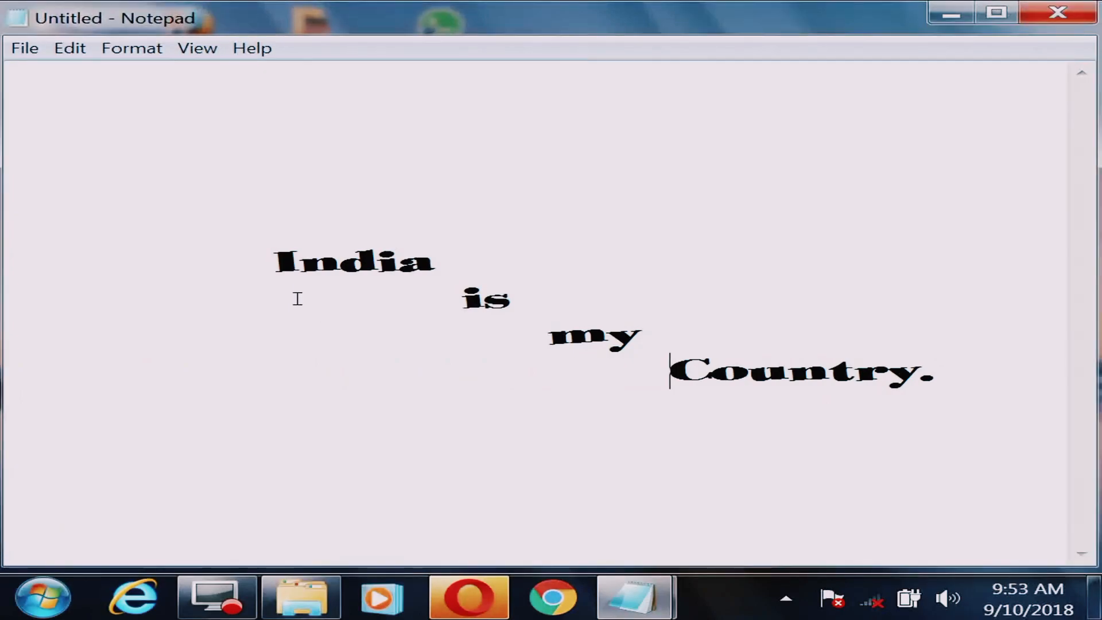
# Delete the staggered words from "India" to "Country." and choose the Kruti Dev 500 font in the font settings.
pyautogui.moveTo(274, 253); pyautogui.dragTo(927, 435)
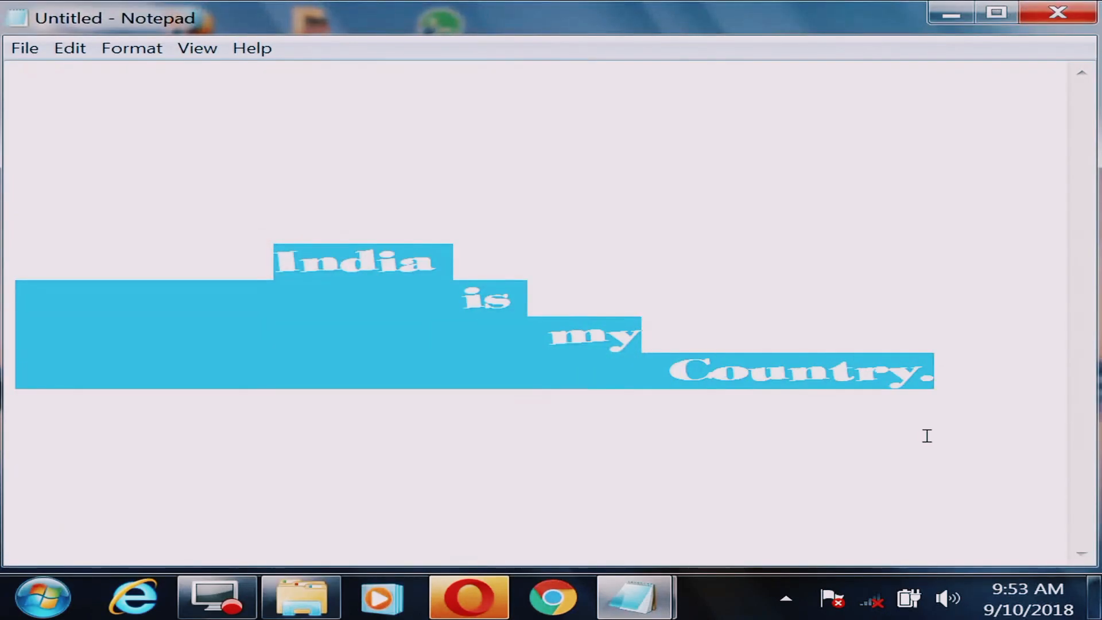
pyautogui.press('Delete')
pyautogui.click(139, 49)
pyautogui.click(150, 95)
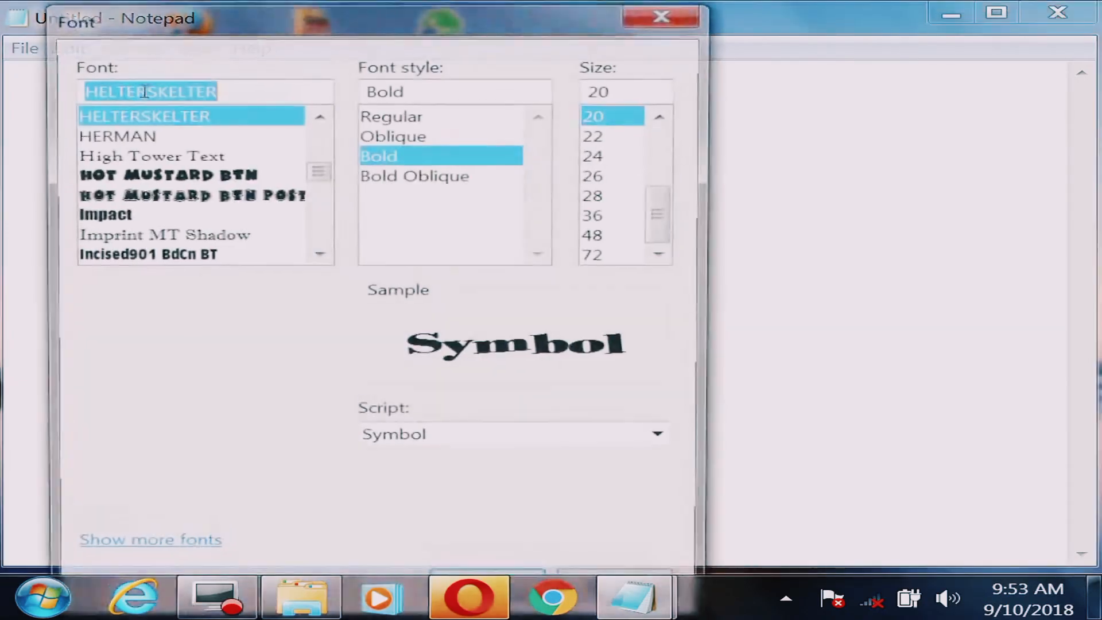
pyautogui.moveTo(315, 172); pyautogui.dragTo(325, 194)
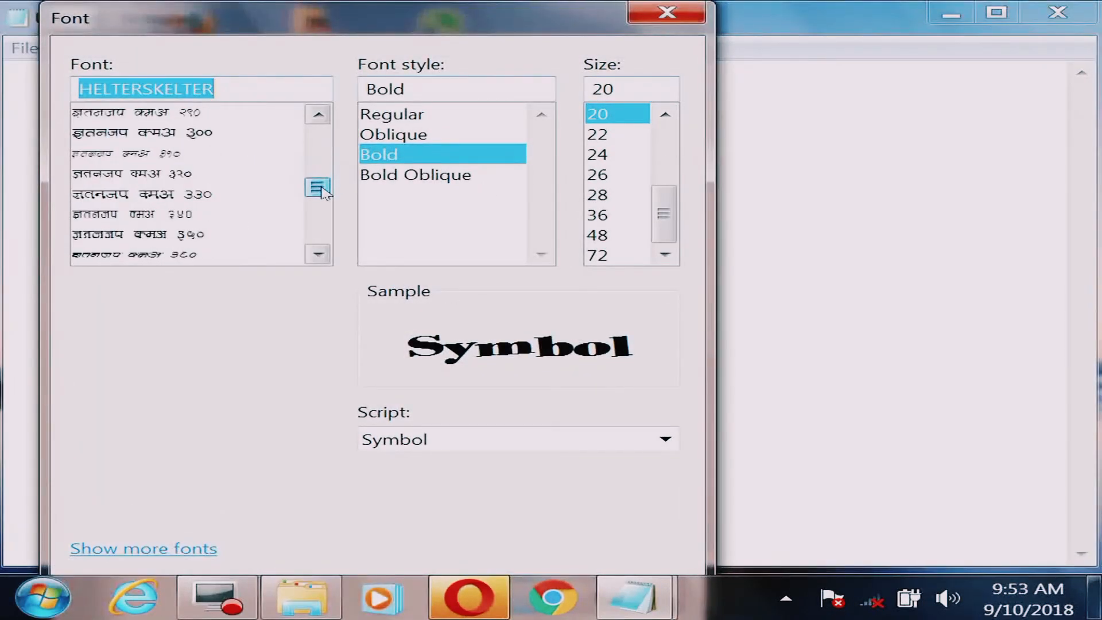
pyautogui.click(317, 253)
pyautogui.click(317, 252)
pyautogui.click(317, 252)
pyautogui.click(318, 252)
pyautogui.click(317, 252)
pyautogui.click(318, 253)
pyautogui.click(317, 253)
pyautogui.click(317, 252)
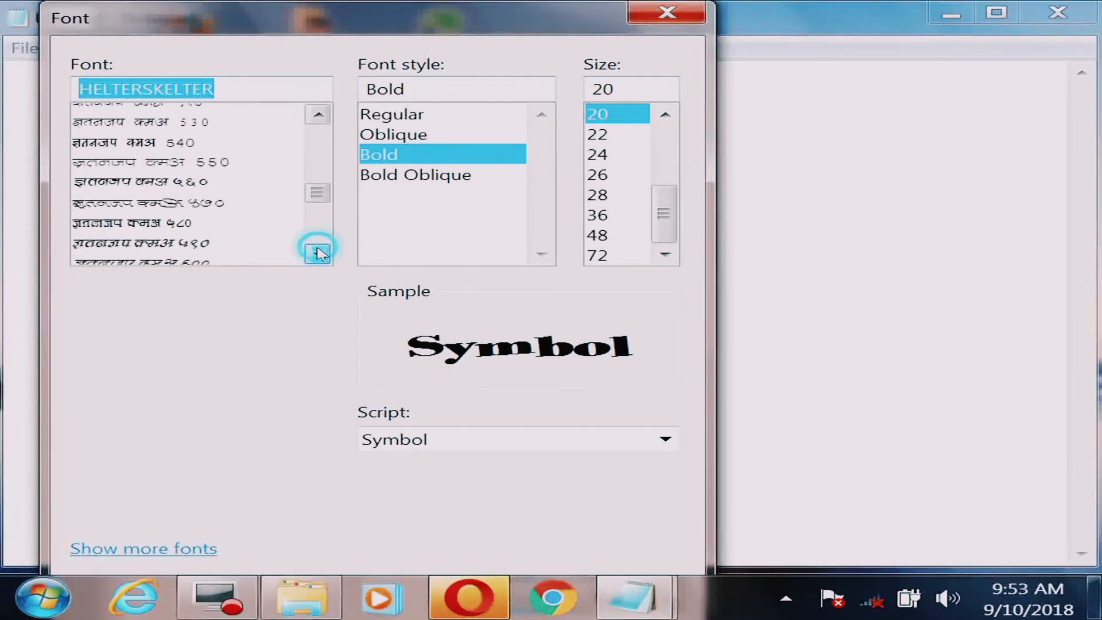
pyautogui.click(317, 115)
pyautogui.click(318, 114)
pyautogui.click(318, 114)
pyautogui.click(317, 115)
pyautogui.click(317, 114)
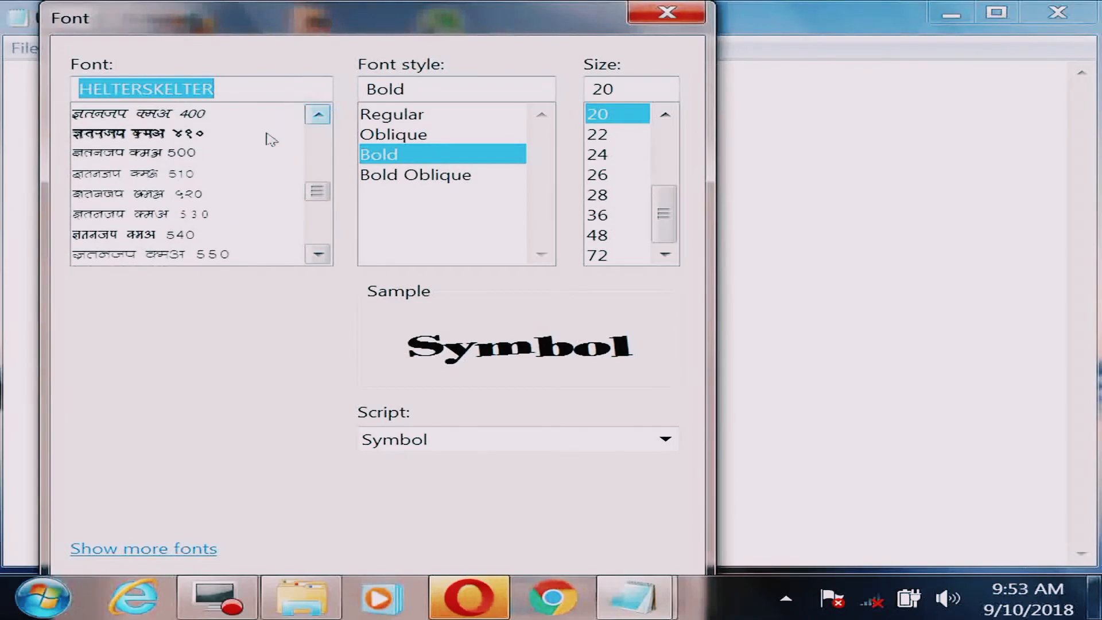
pyautogui.click(165, 154)
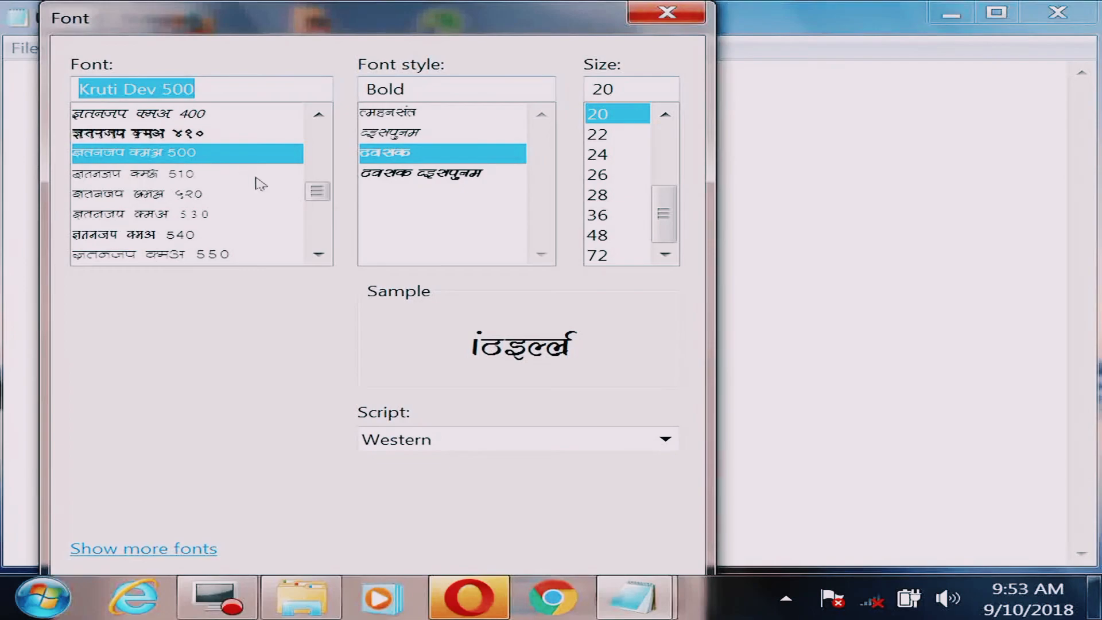
# Preview the Oblique and Regular styles of Kruti Dev 500 and choose Bold.
pyautogui.click(392, 135)
pyautogui.click(390, 117)
pyautogui.click(392, 151)
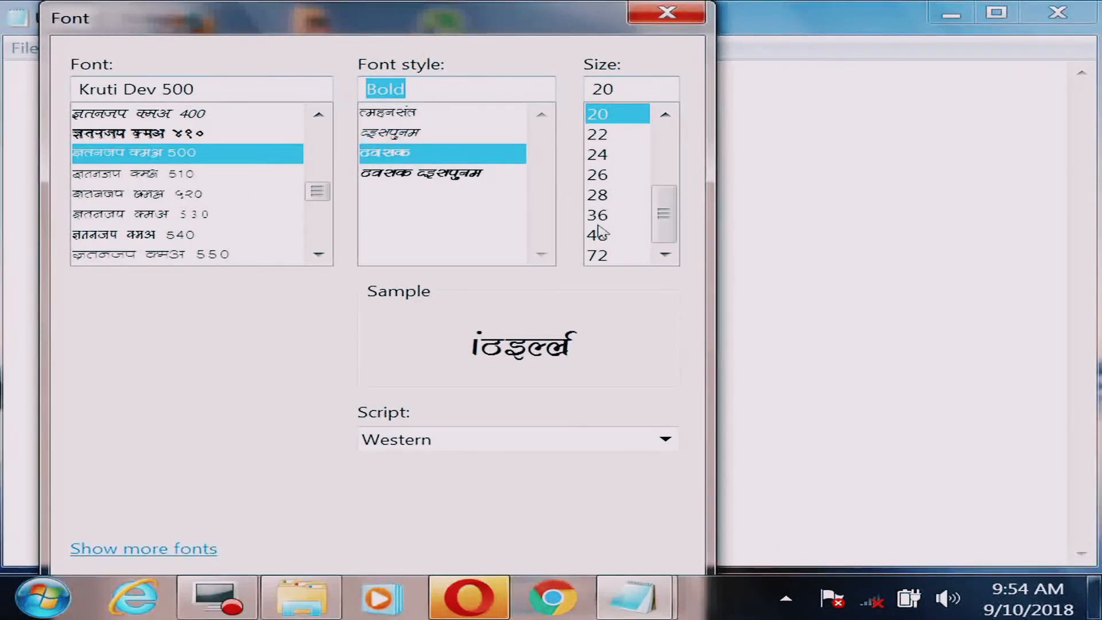